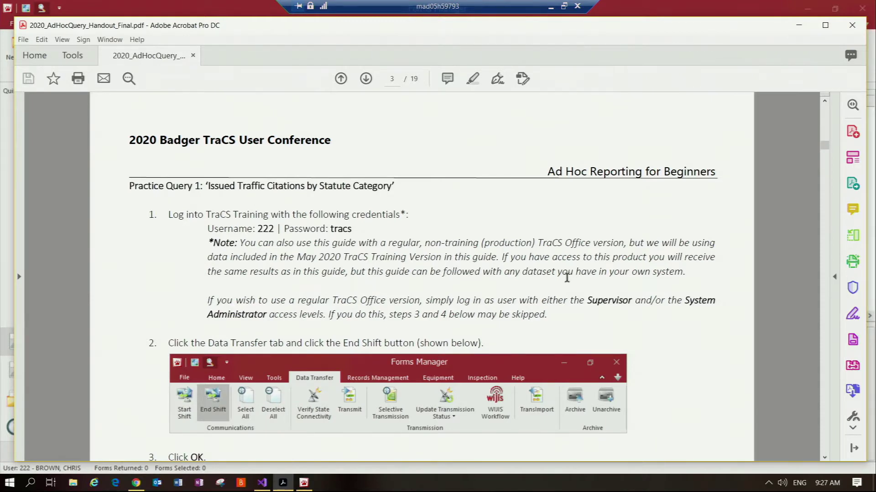
Read the first handout instructions, switch to TraCS Forms Manager and list the saved ad hoc queries in the advanced search.
scroll(550, 288, down, 3)
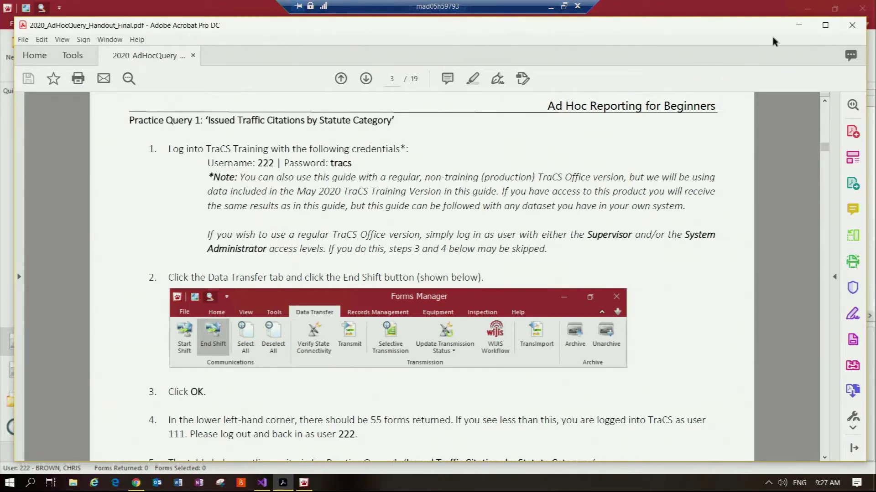
mouse_move(330, 451)
click(304, 483)
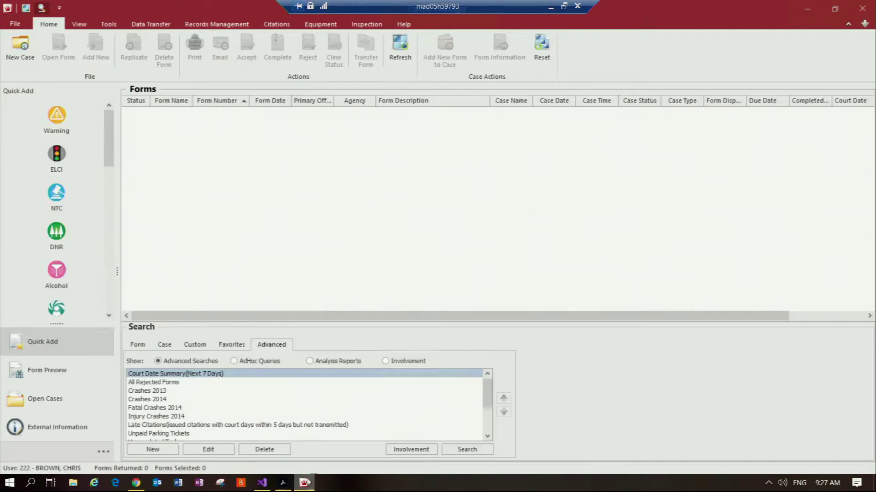
click(249, 362)
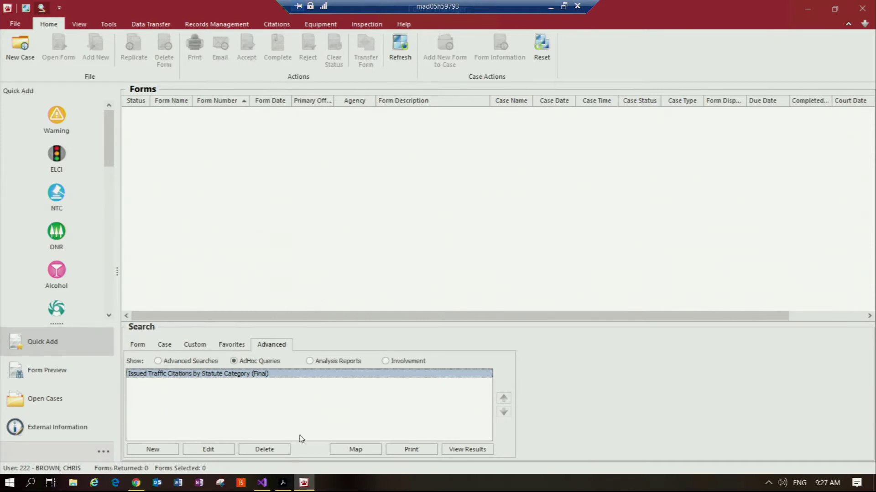
mouse_move(303, 485)
click(137, 345)
click(277, 347)
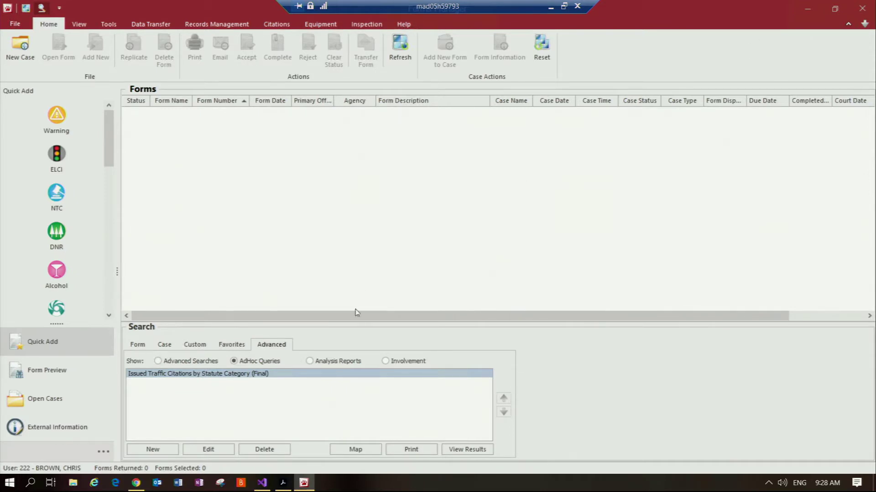
Check handout steps 2 to 5 in Acrobat, switch back to TraCS and run an unfiltered form search.
click(284, 484)
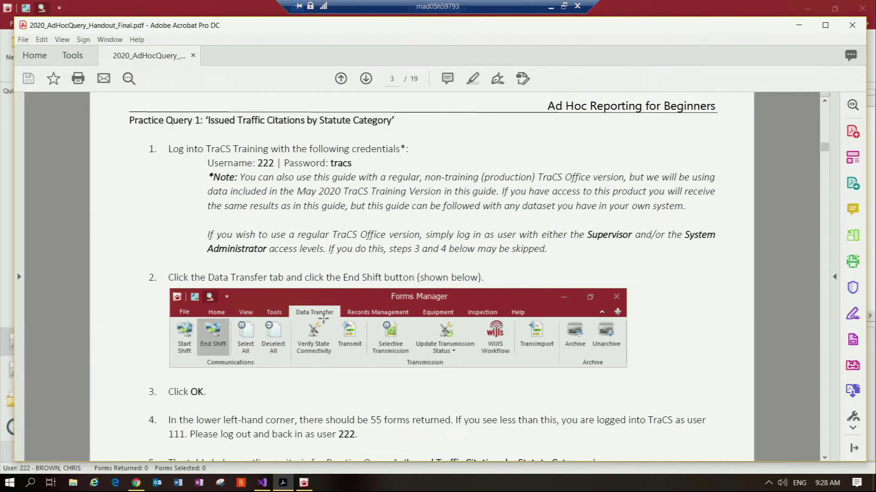
scroll(382, 387, down, 7)
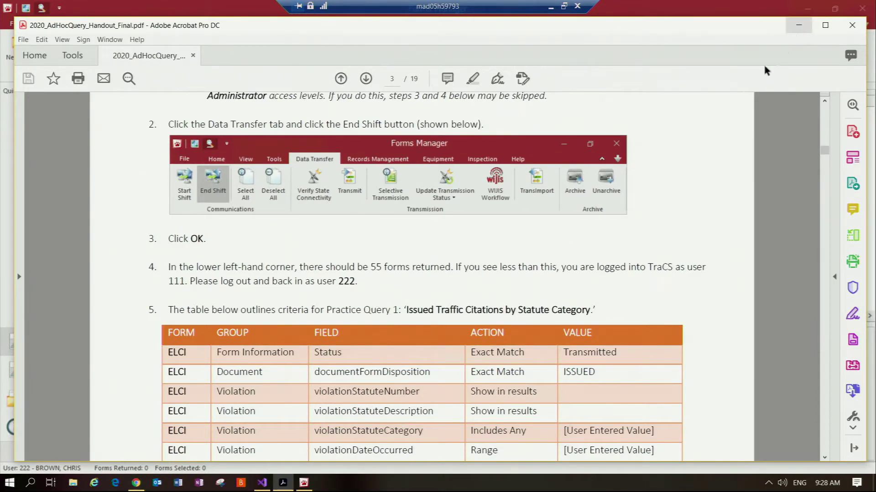
click(304, 483)
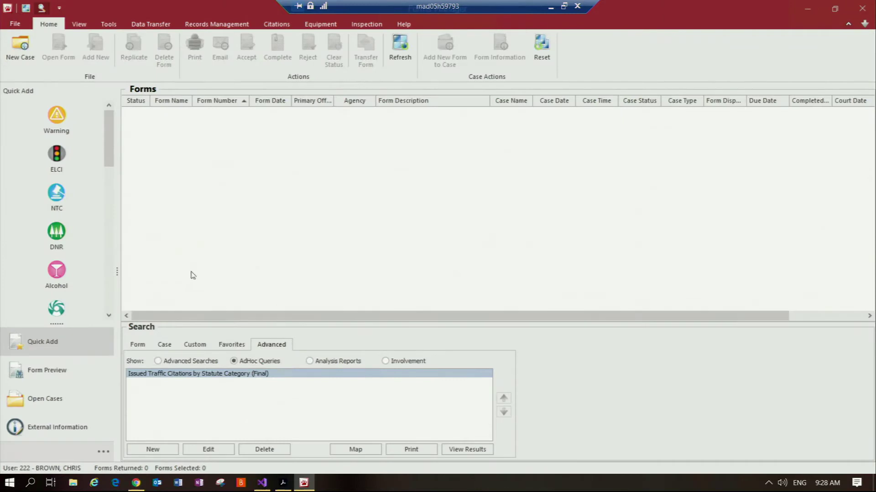
click(137, 344)
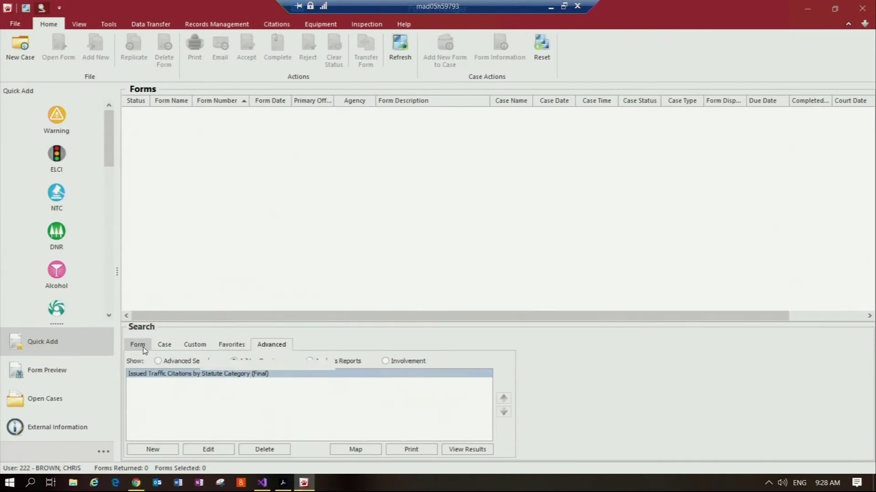
click(538, 446)
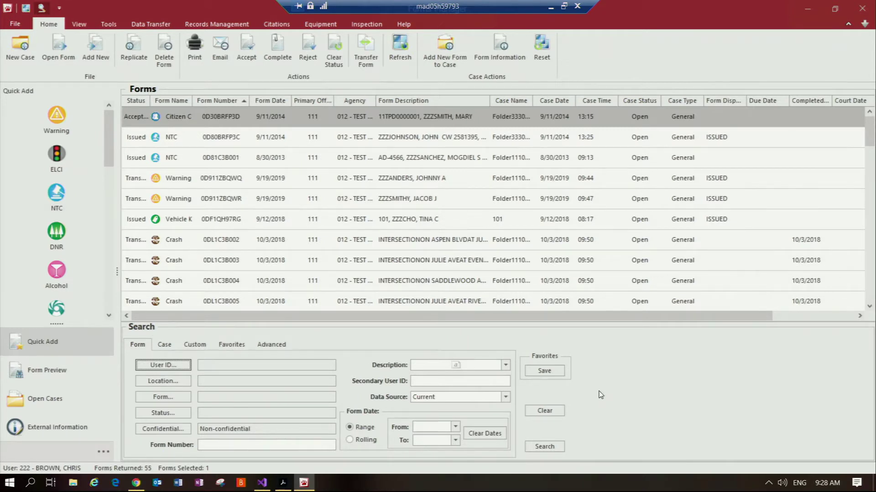
View the About TraCS version information with its extended details, and close it.
click(404, 25)
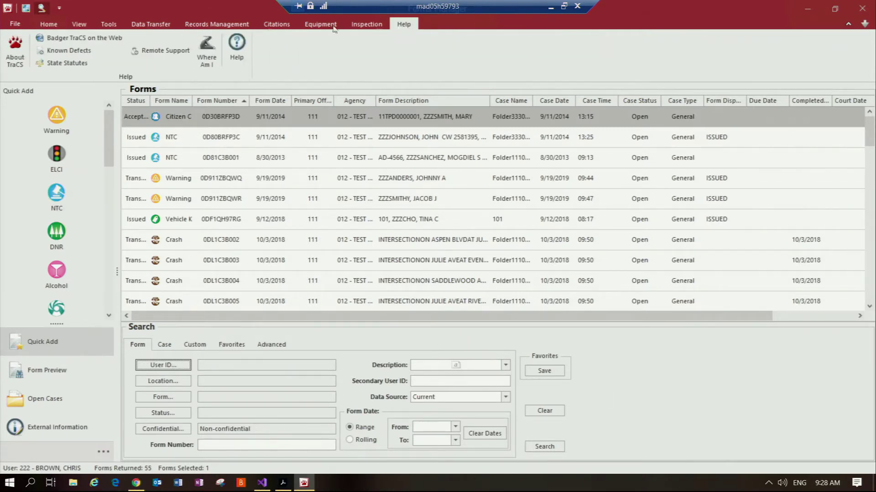
click(6, 42)
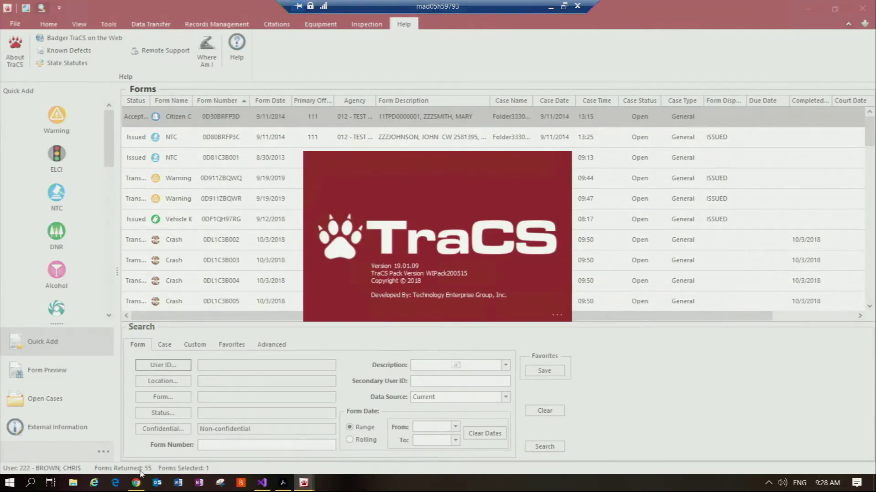
click(556, 316)
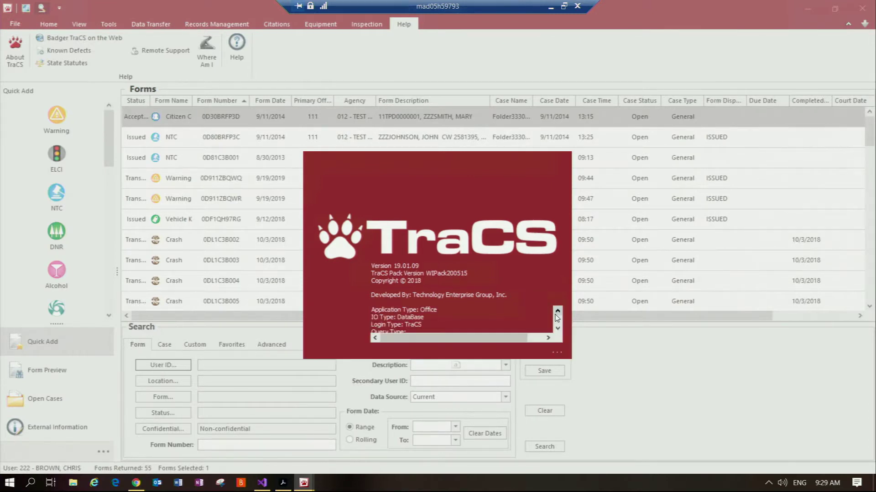
click(512, 273)
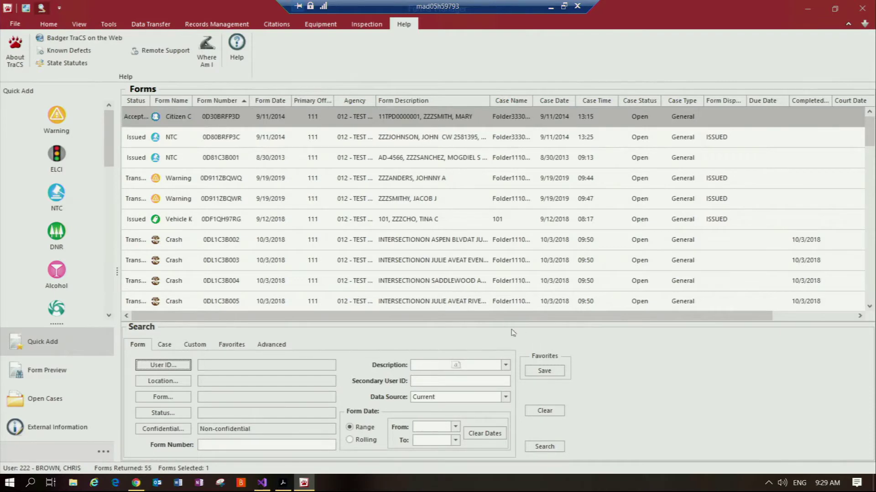
Switch to the Acrobat handout and review the Practice Query 1 criteria table, highlighting the query title above it.
click(283, 481)
scroll(218, 310, down, 5)
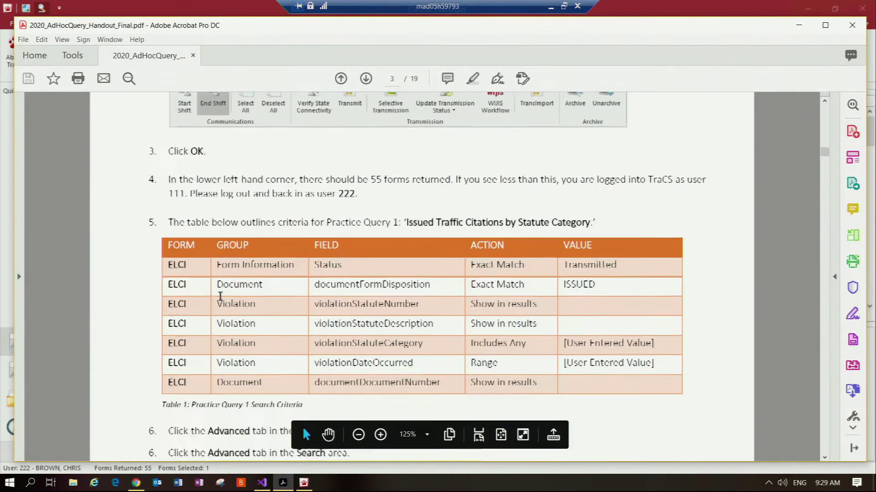
scroll(221, 292, down, 1)
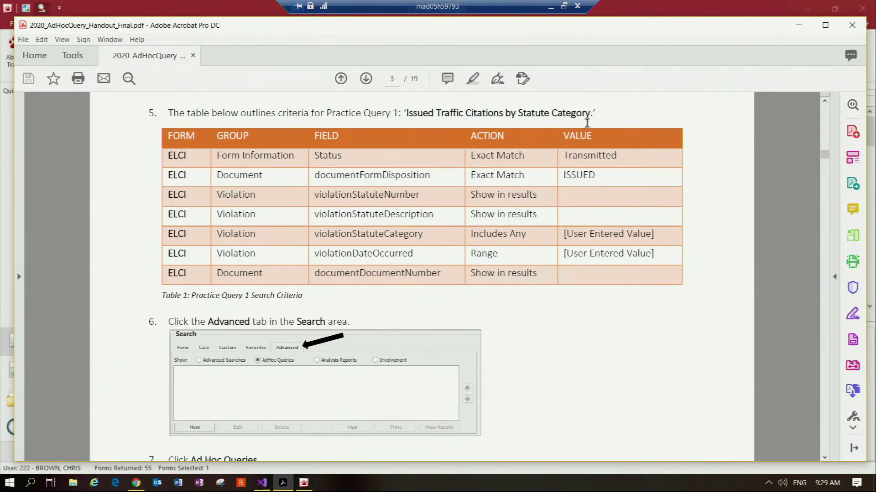
drag(589, 113, 406, 114)
click(445, 127)
drag(408, 114, 574, 116)
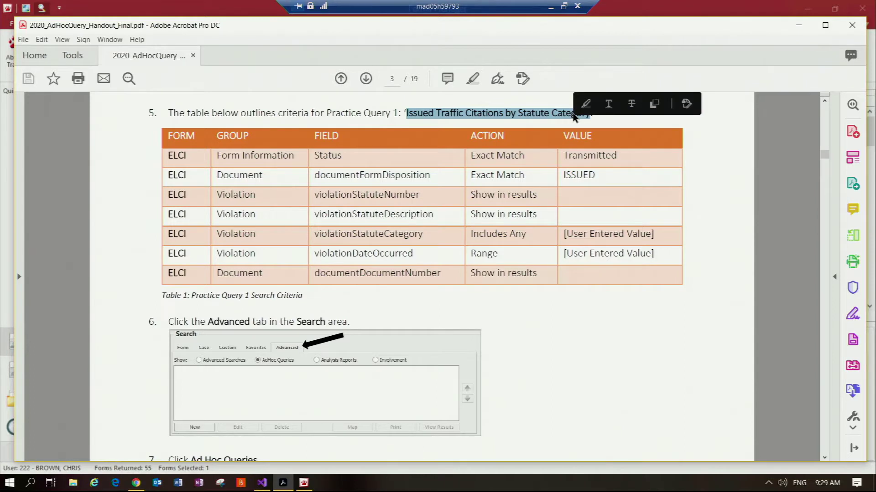
click(597, 298)
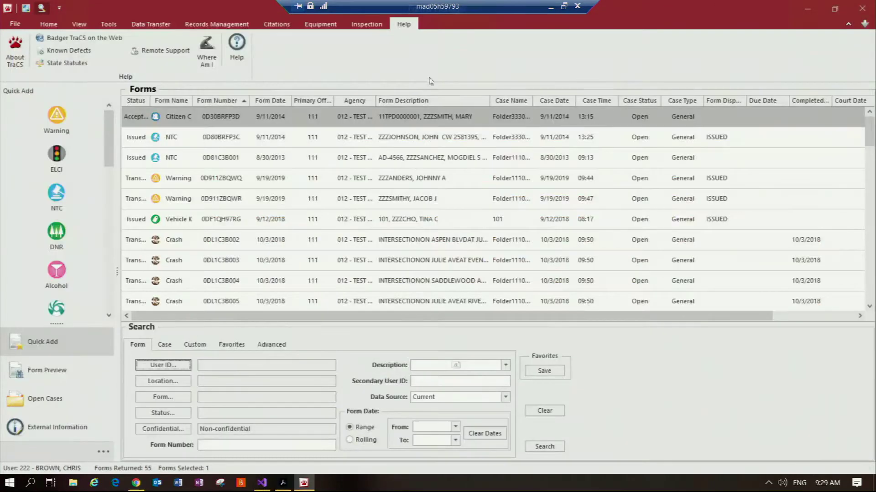
Create a new Warning form in TraCS and go to the statute number field of its first violation.
click(669, 10)
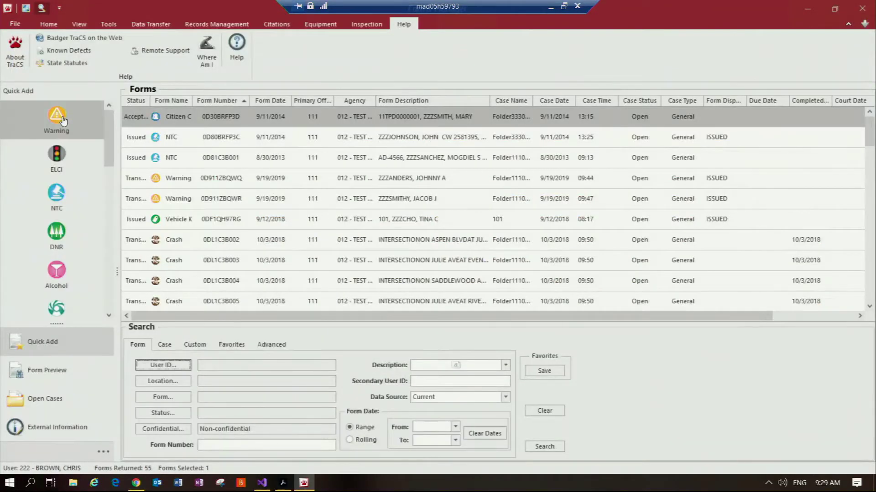
click(62, 120)
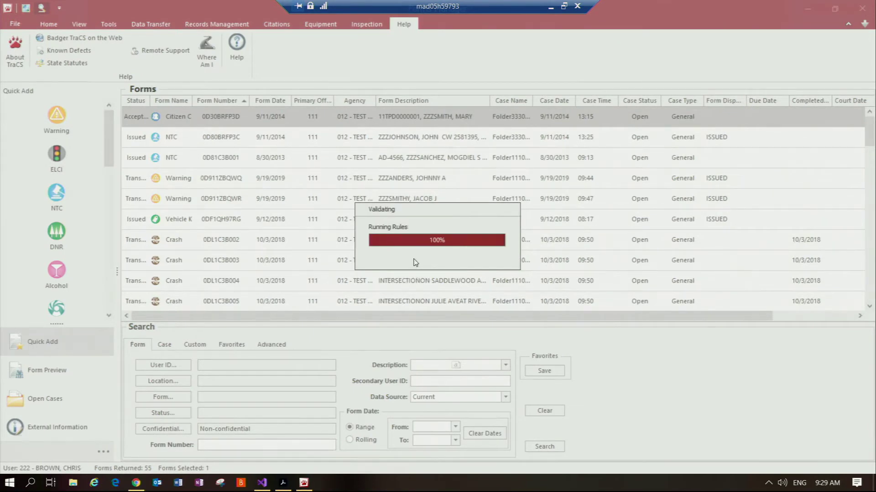
scroll(377, 294, down, 5)
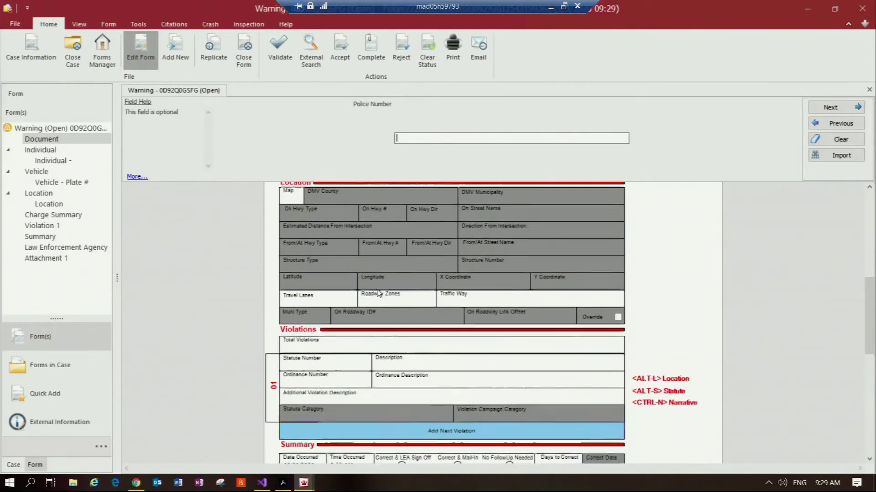
scroll(378, 293, down, 2)
key(Tab)
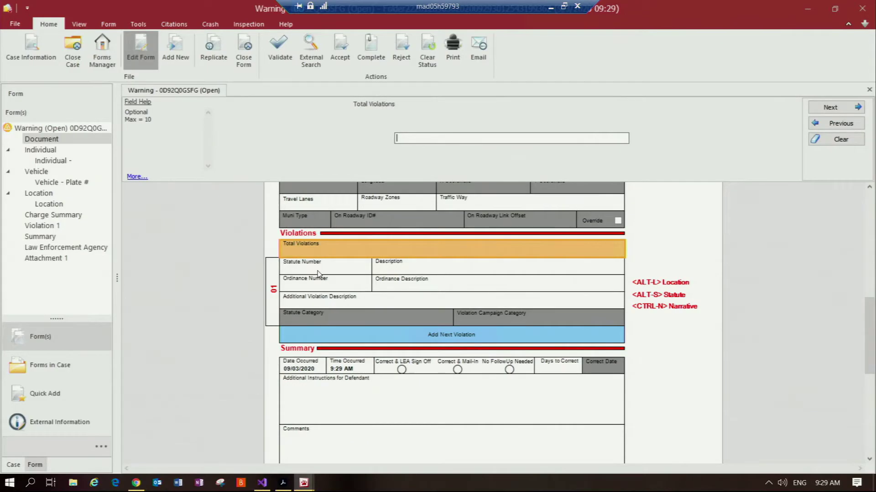
key(Tab)
Browse the Traffic, NonTraffic and DNR statute lists and the Driver License category in the statute search, and close it.
click(570, 139)
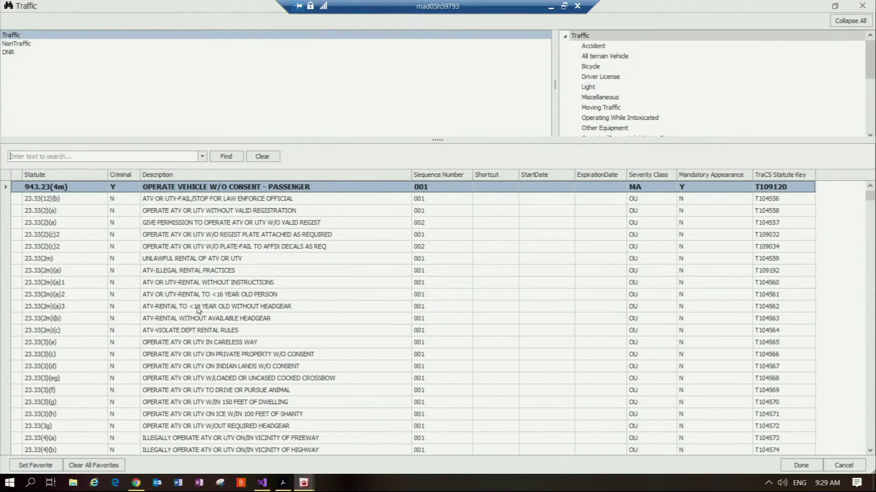
click(24, 44)
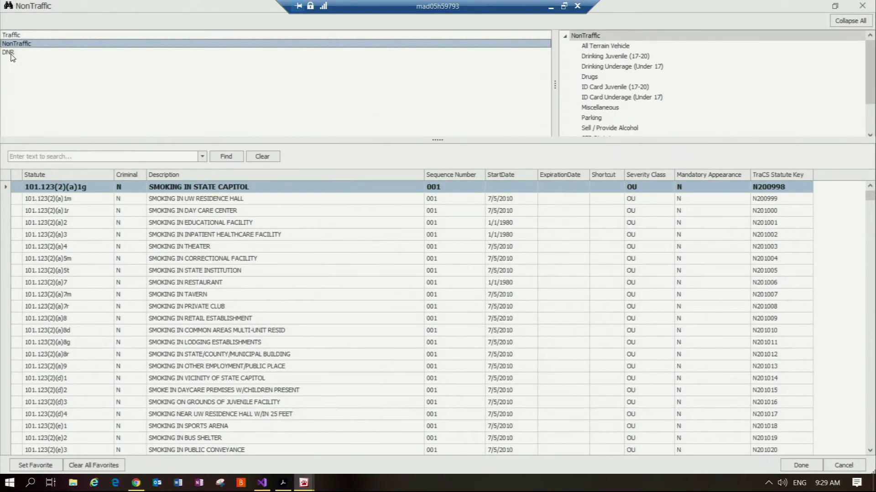
click(11, 53)
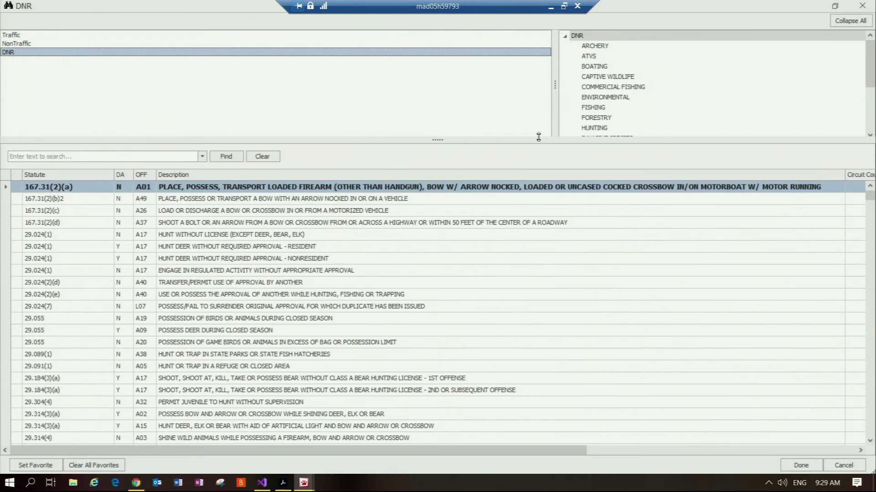
click(17, 35)
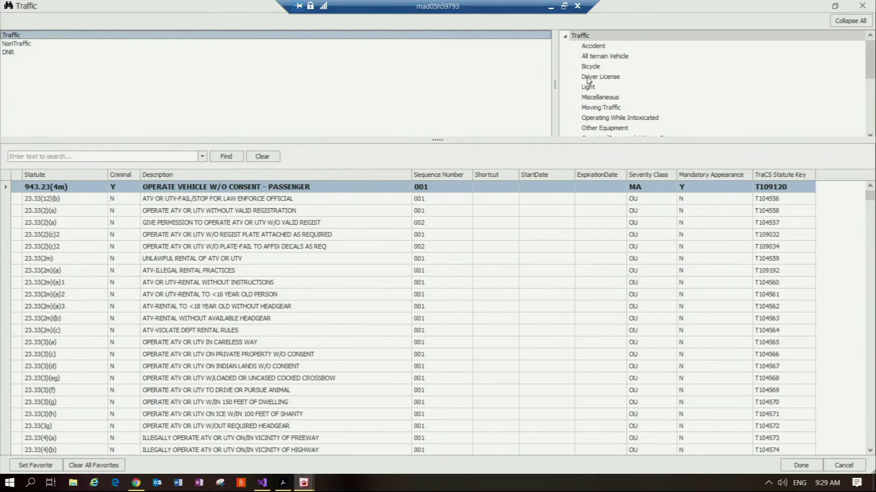
click(598, 80)
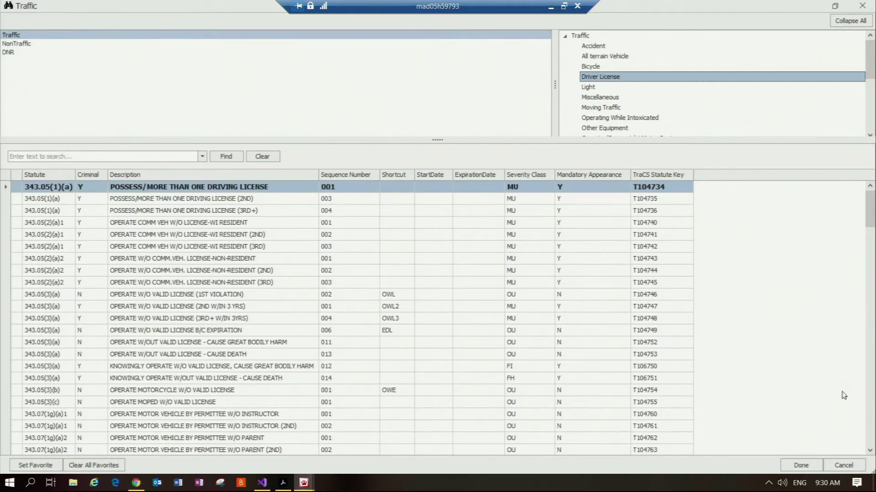
click(800, 462)
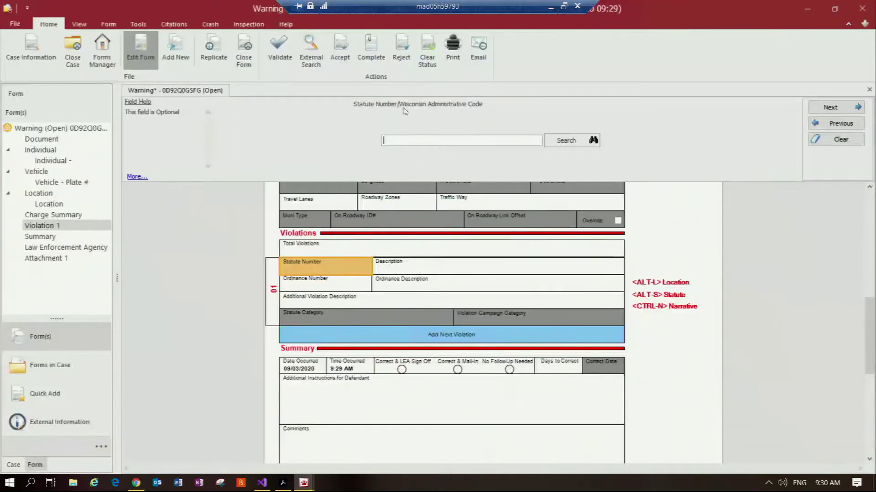
Close the warning case and show the saved ad hoc queries in the advanced search.
click(78, 65)
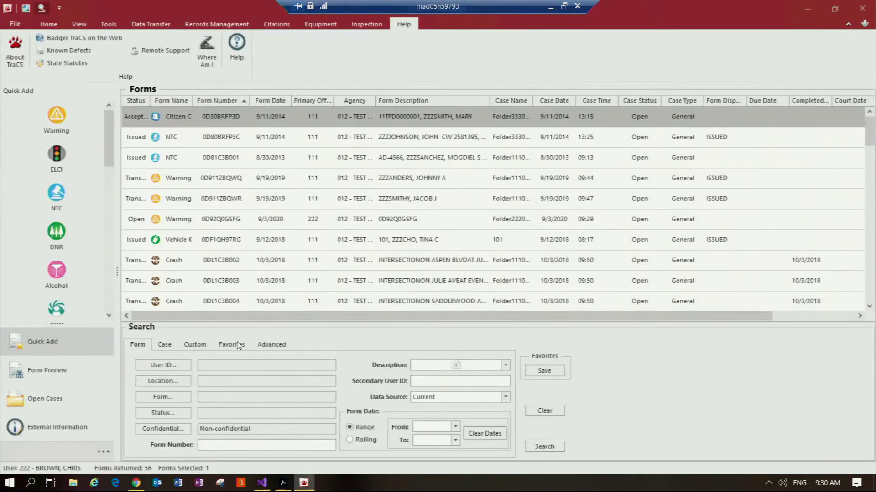
click(236, 345)
click(262, 346)
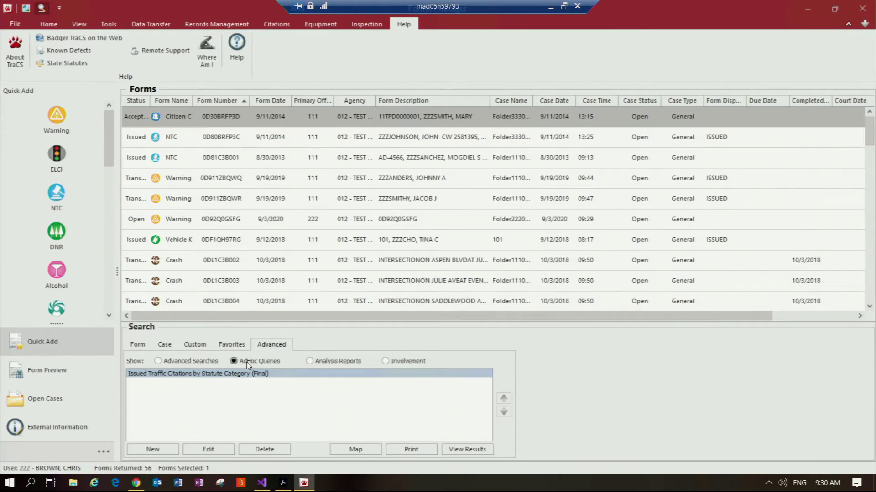
Start a new ad hoc query and name it "Issued Traffic Citations by Statute Category".
click(171, 451)
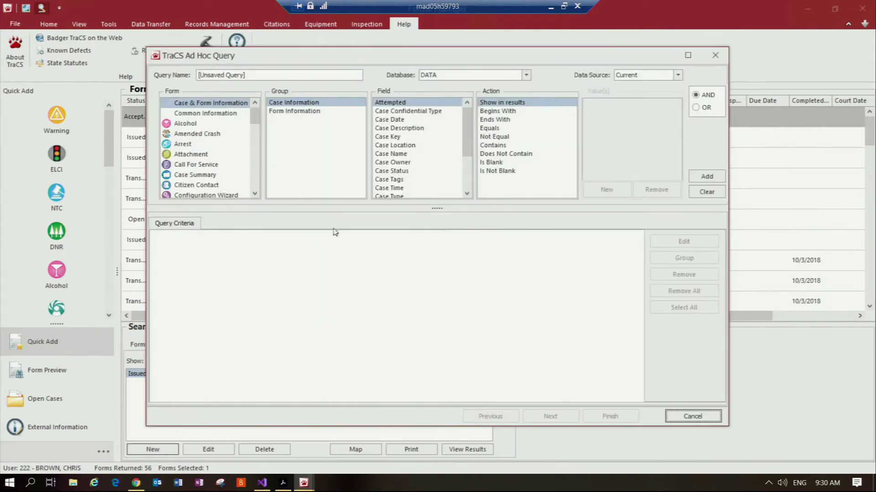
click(276, 75)
drag(200, 76, 170, 81)
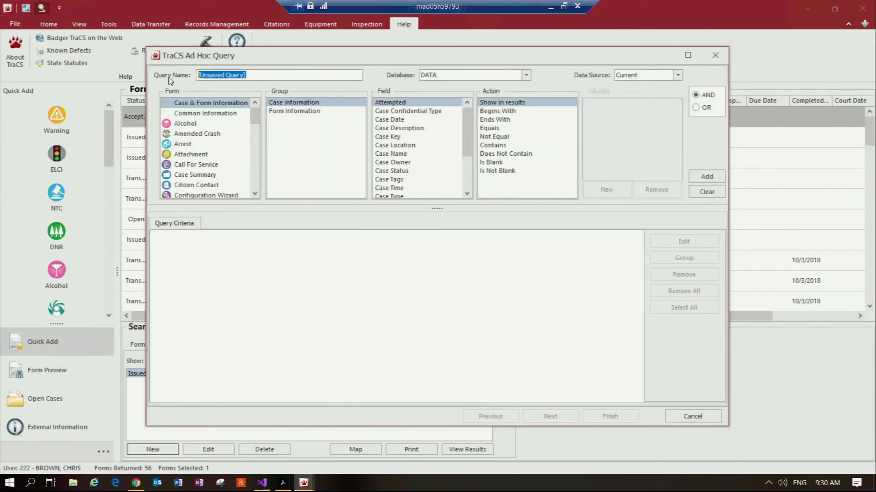
text(Issued Traffic Citations by Statute Category)
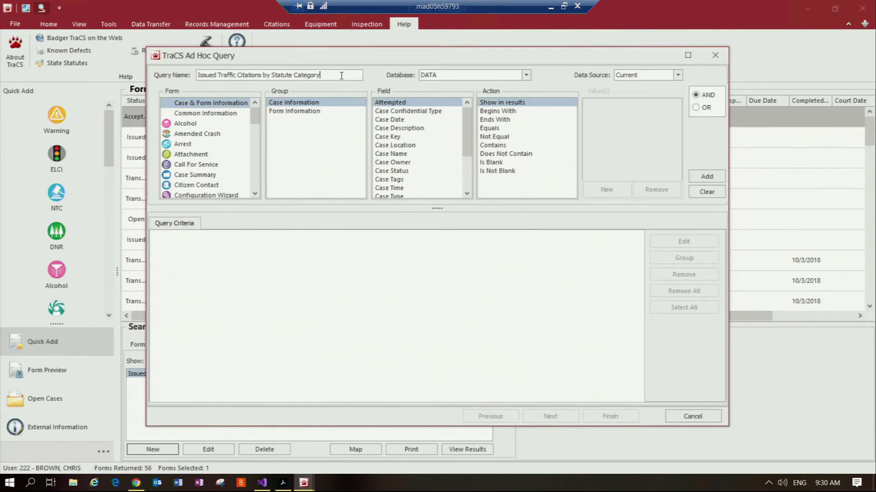
Review the available databases for the query and select DATA.
click(451, 76)
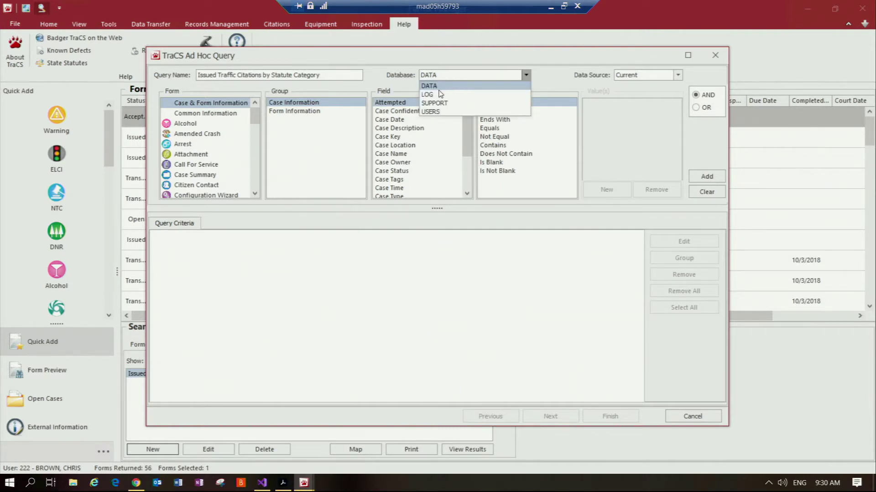
click(439, 87)
click(458, 79)
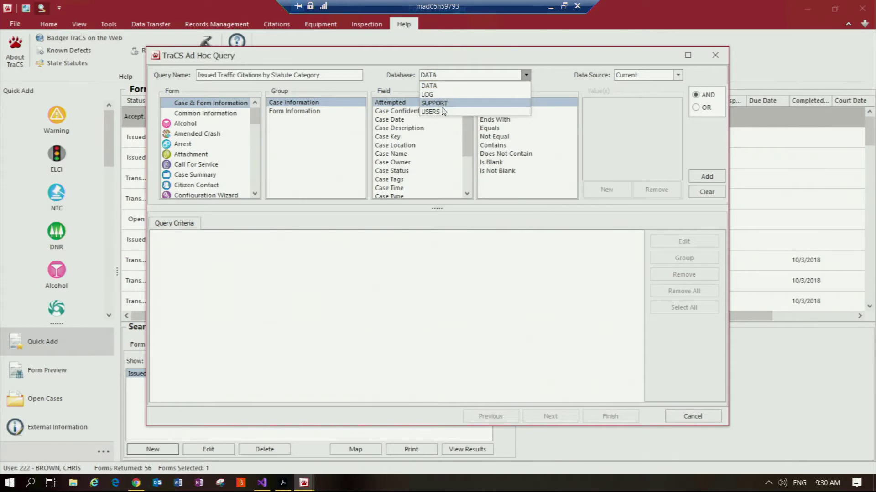
click(433, 87)
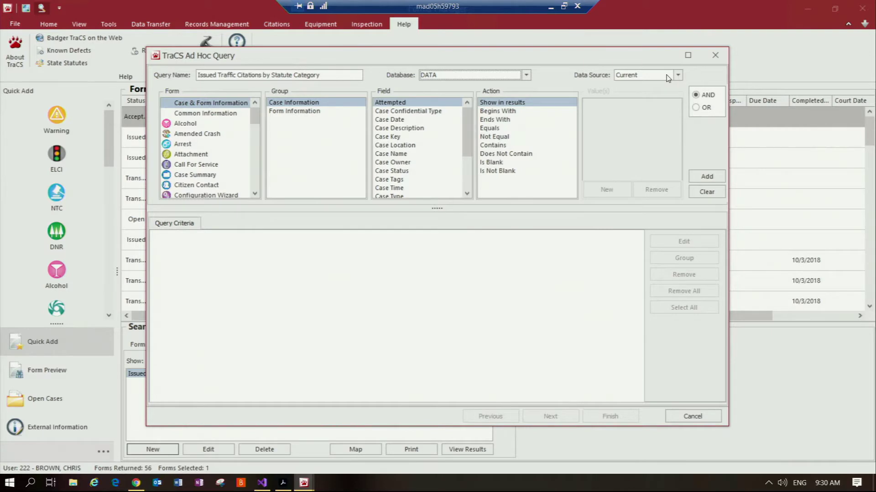
Keep DATA as the query's database and set its data source to All.
click(526, 75)
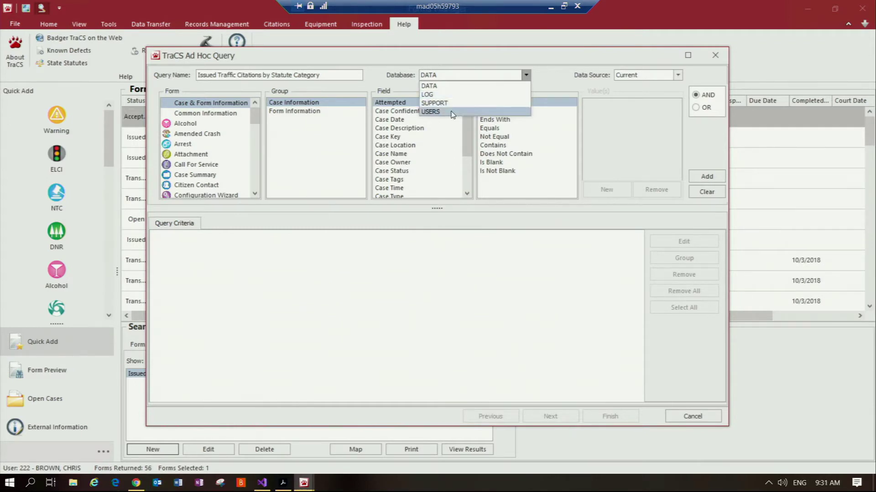
click(431, 87)
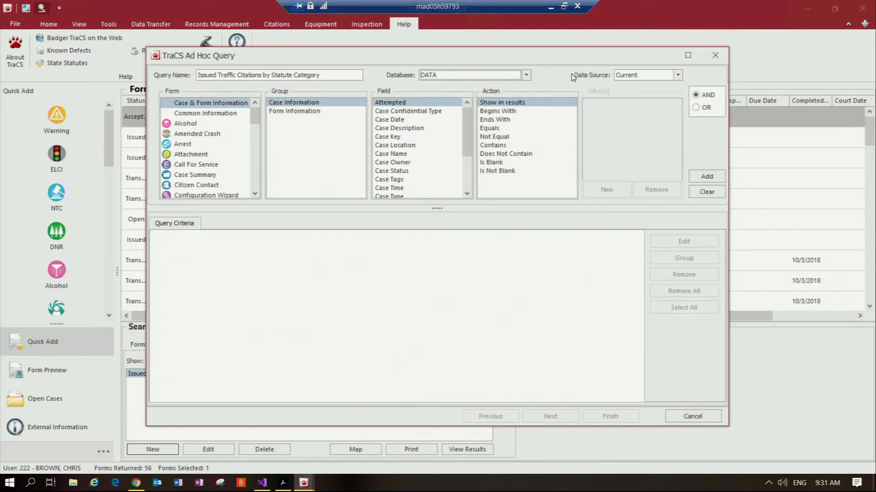
click(648, 78)
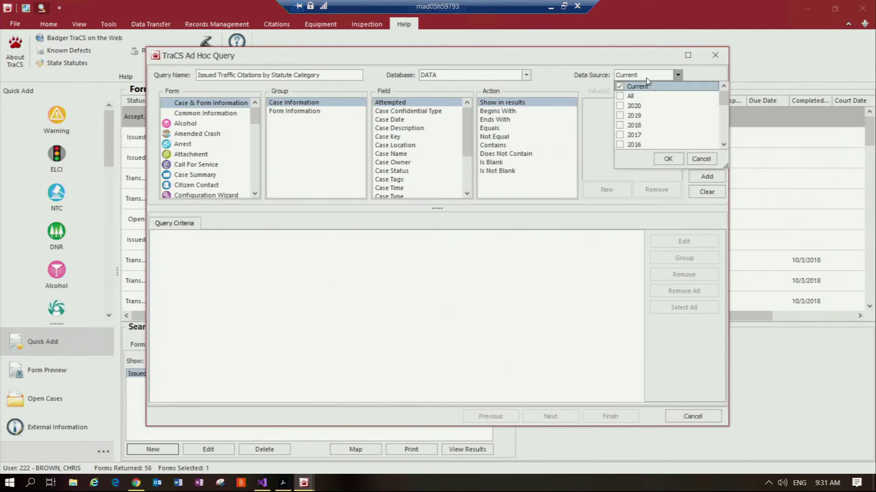
click(619, 87)
click(667, 159)
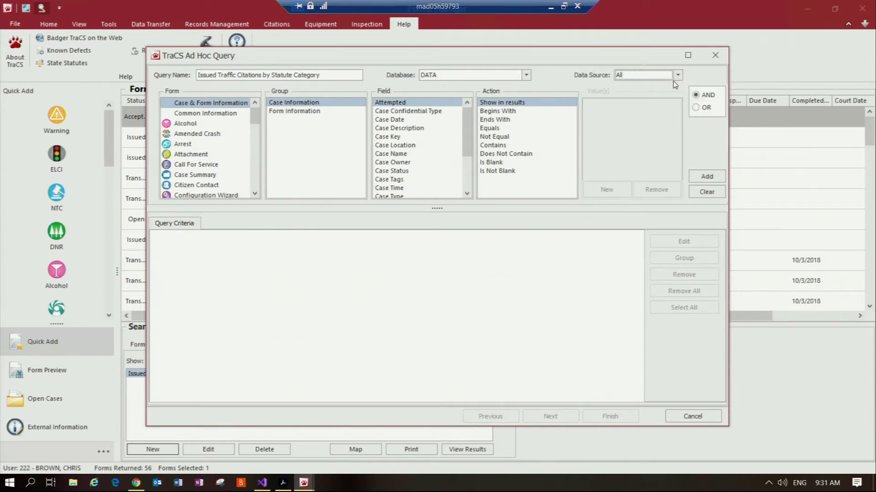
click(625, 77)
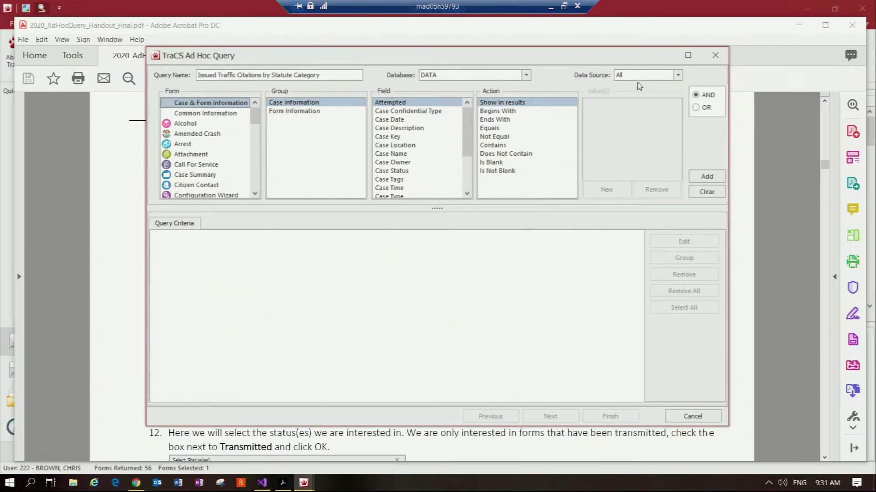
Switch to the ad hoc query handout in Acrobat and read the Ad Hoc Query Builder overview on page 1.
click(114, 311)
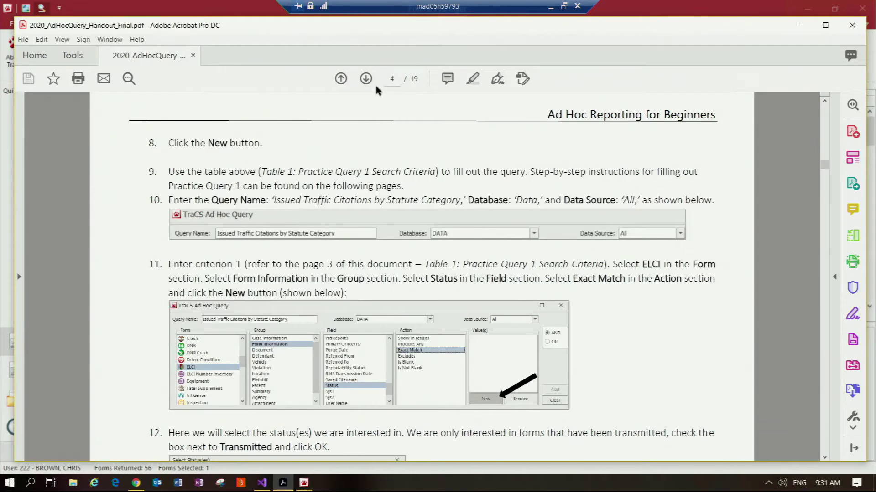
click(340, 78)
click(340, 79)
click(341, 79)
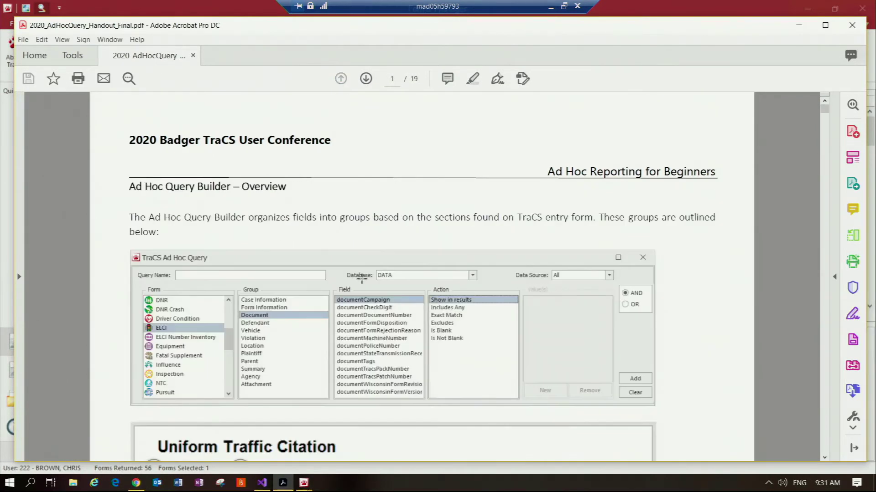
scroll(362, 278, down, 1)
scroll(316, 234, down, 1)
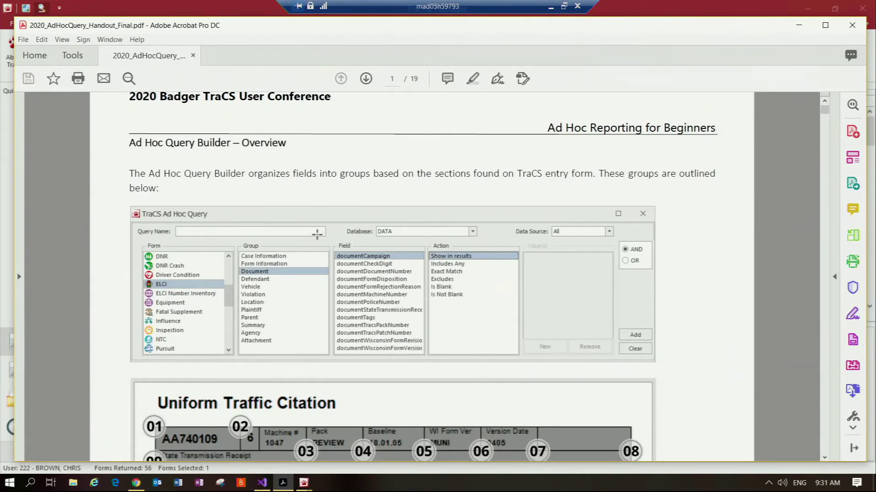
scroll(306, 198, down, 1)
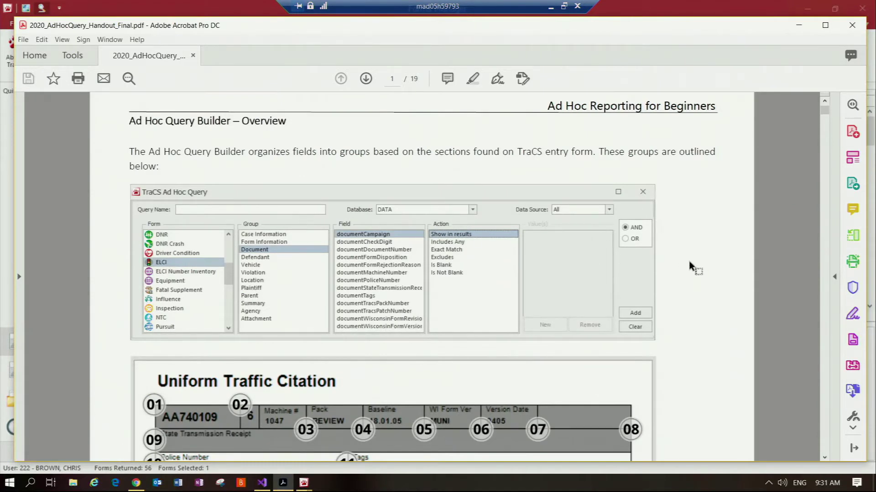
scroll(688, 261, down, 1)
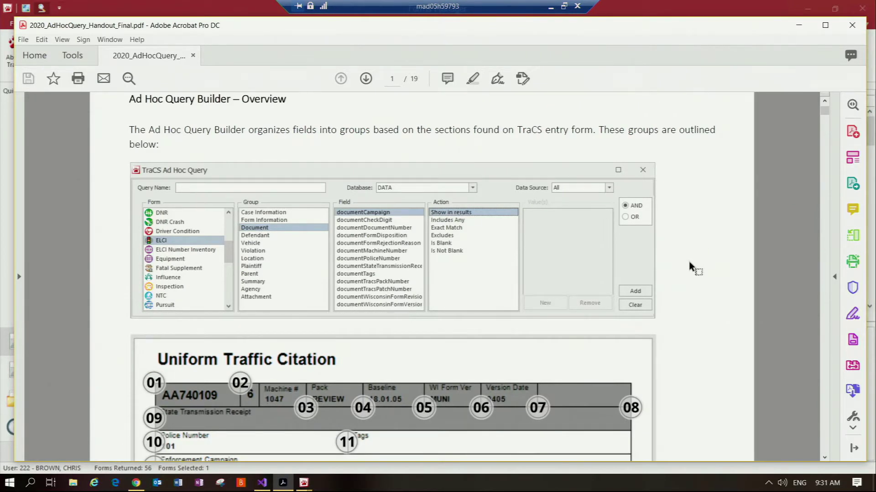
scroll(688, 261, down, 1)
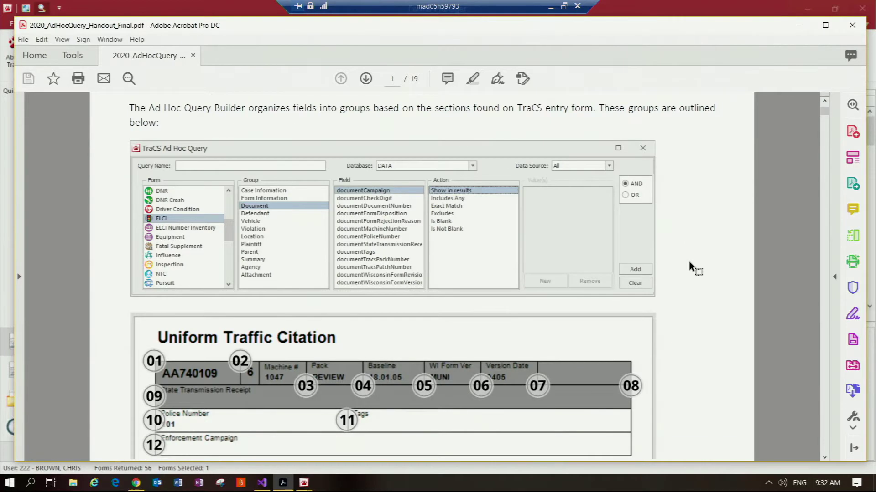
scroll(688, 261, down, 1)
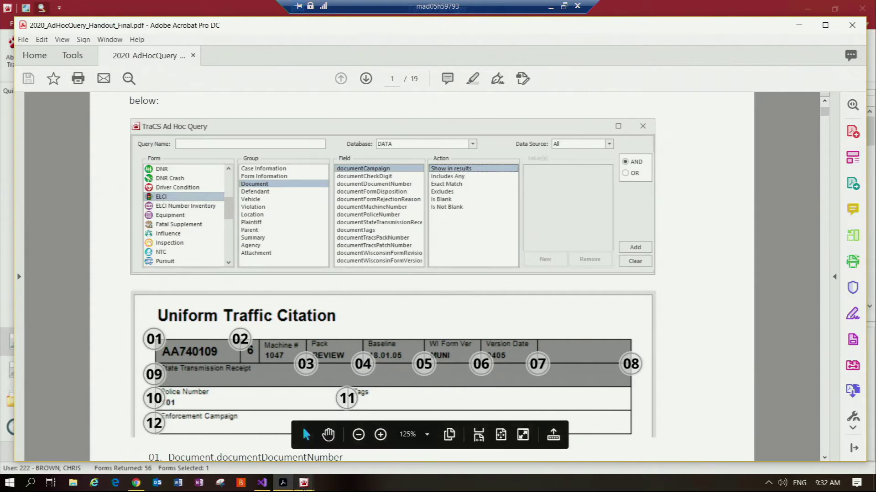
Return to the TraCS Ad Hoc Query window and browse the form list, including Common Information, Alcohol, ELCI, NTC and Crash.
click(305, 484)
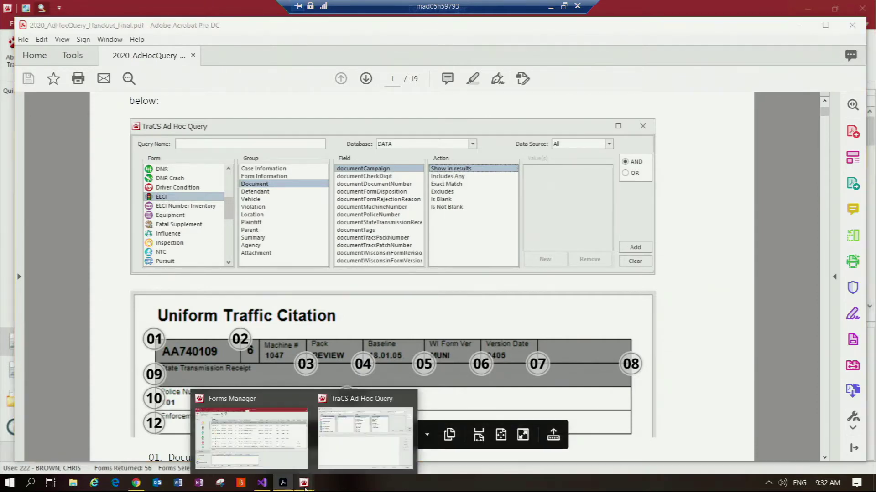
click(345, 447)
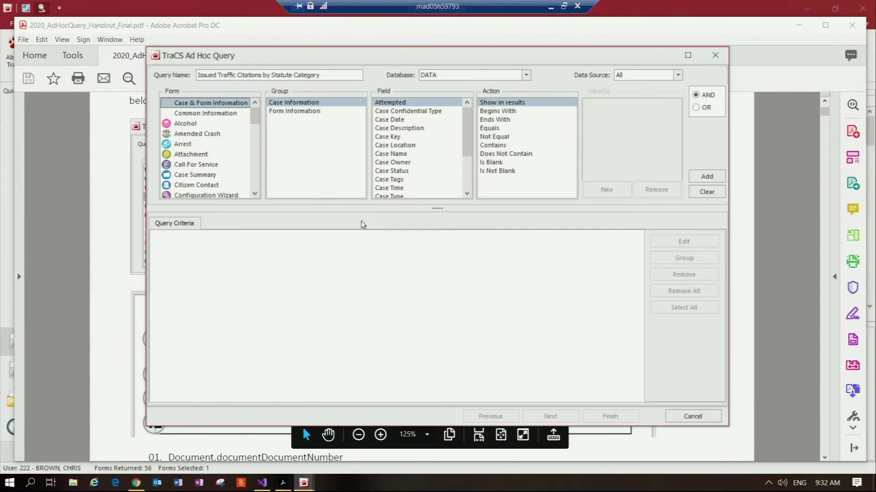
click(195, 112)
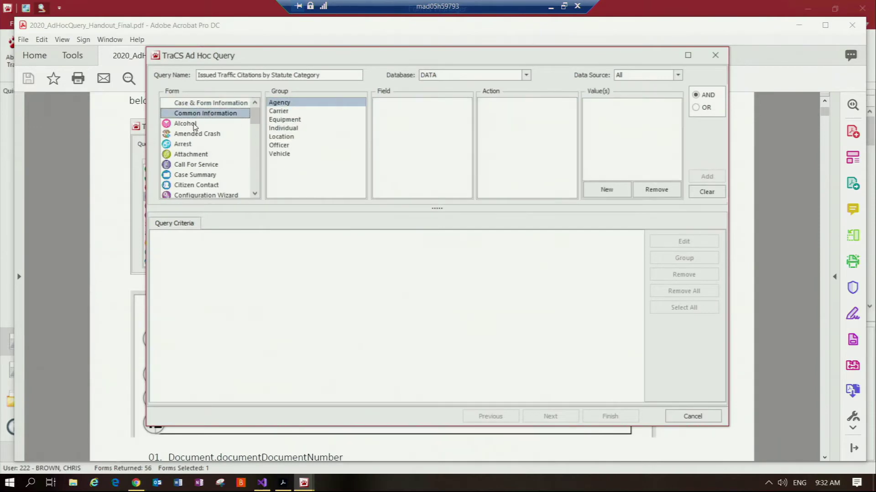
click(195, 124)
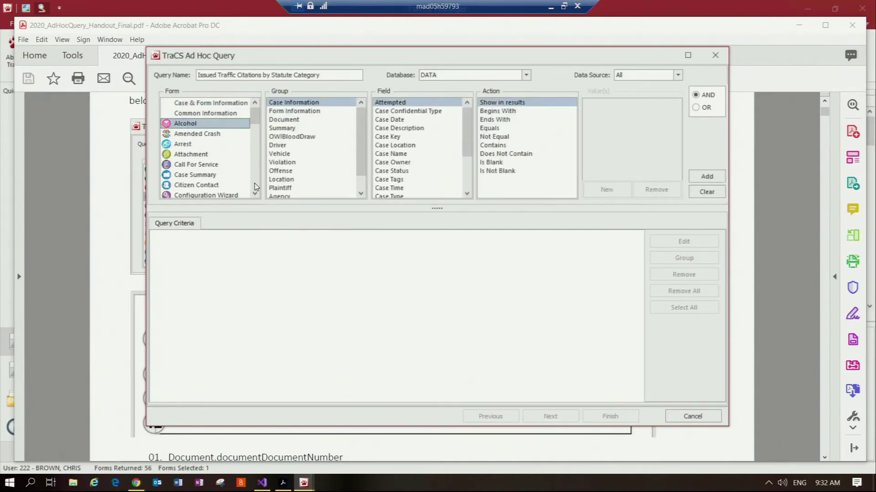
scroll(254, 187, down, 3)
click(185, 164)
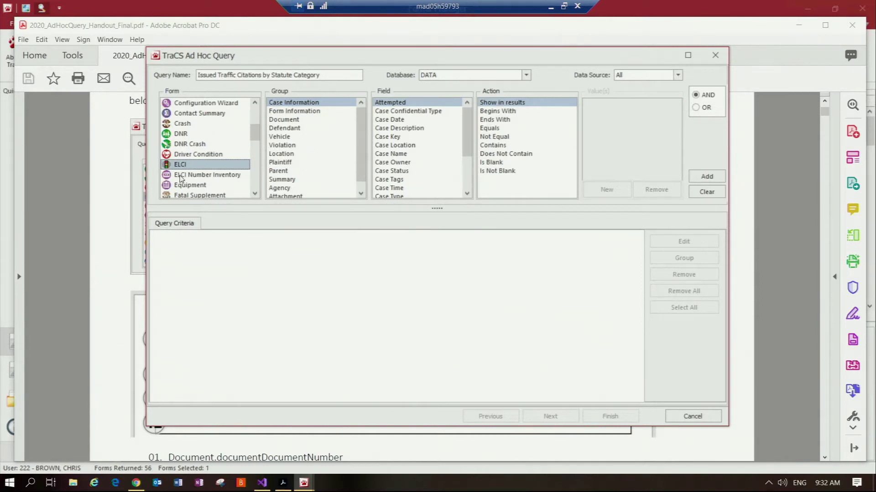
scroll(185, 171, down, 3)
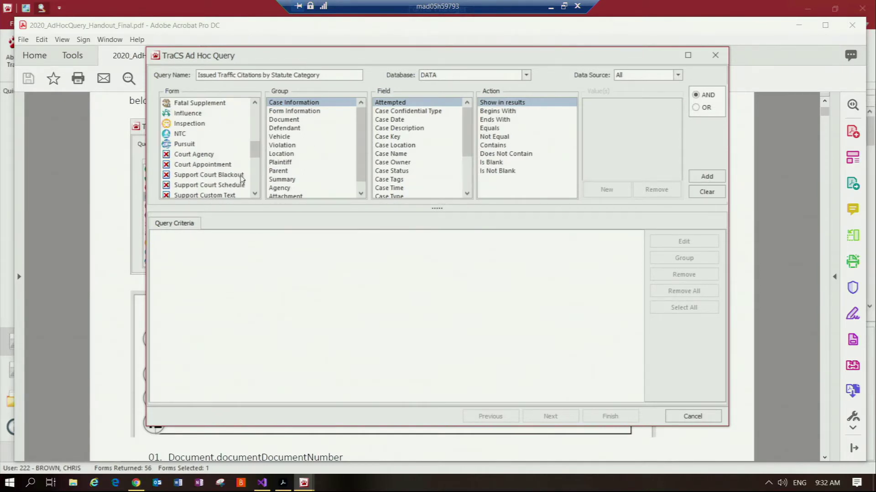
click(182, 135)
scroll(184, 137, up, 3)
click(189, 124)
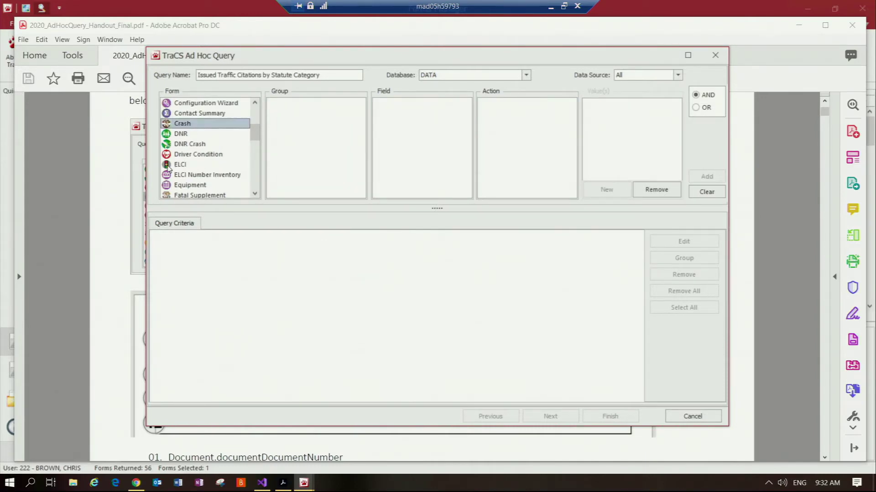
Select the ELCI form and compare the fields of its Case Information and Form Information groups.
click(225, 165)
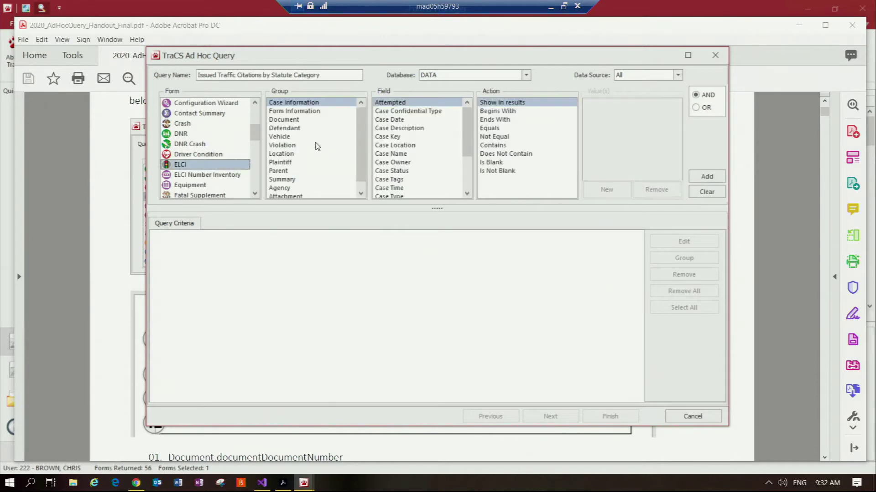
click(305, 115)
key(Up)
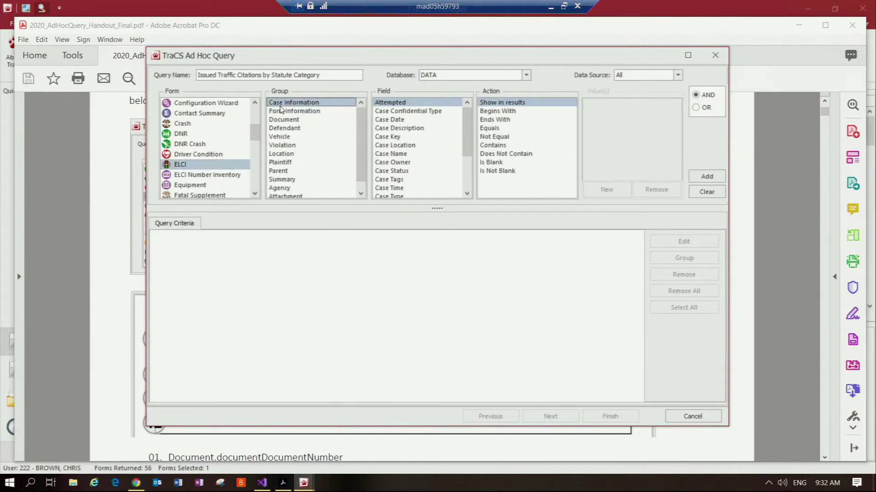
click(292, 112)
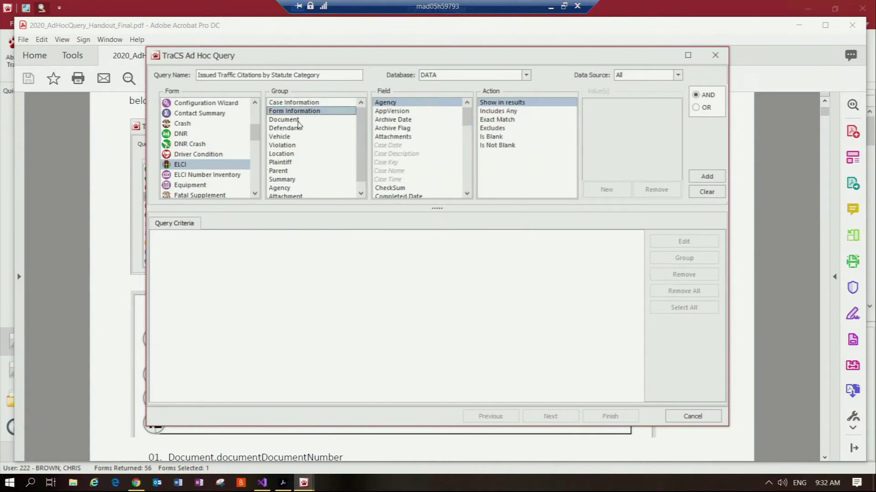
click(311, 103)
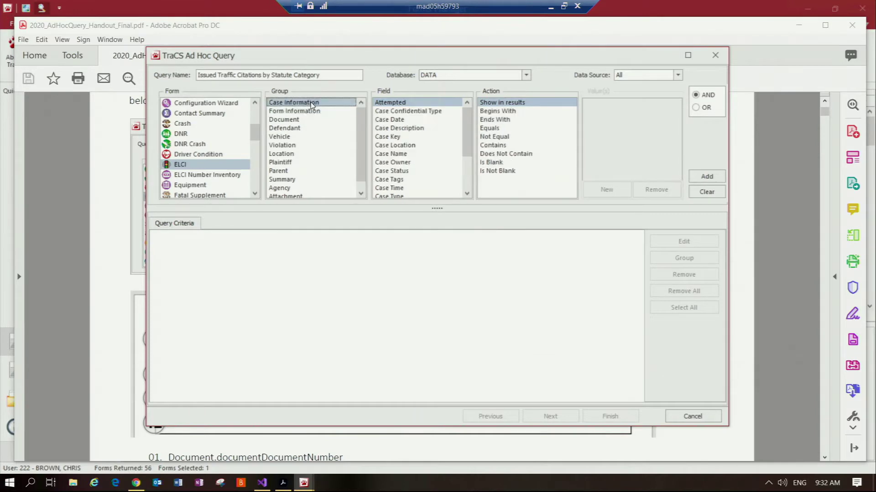
click(467, 178)
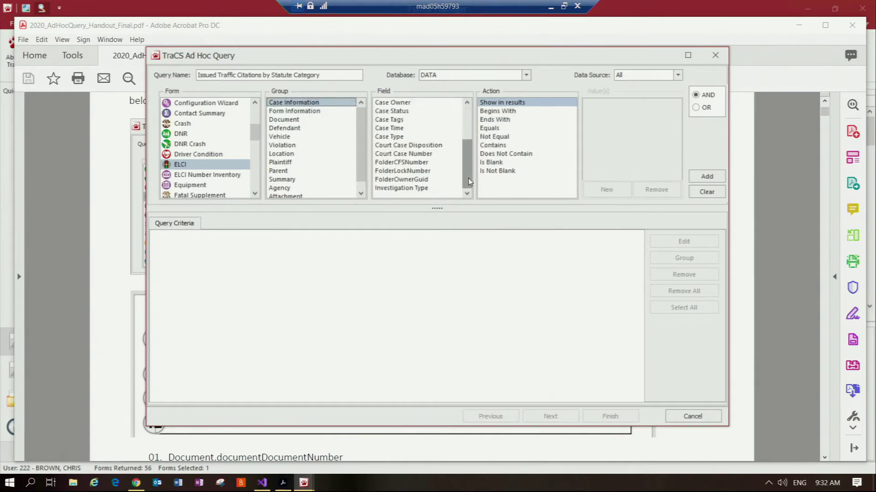
click(306, 112)
Check the groups under Common Information and select the ELCI form again.
click(255, 112)
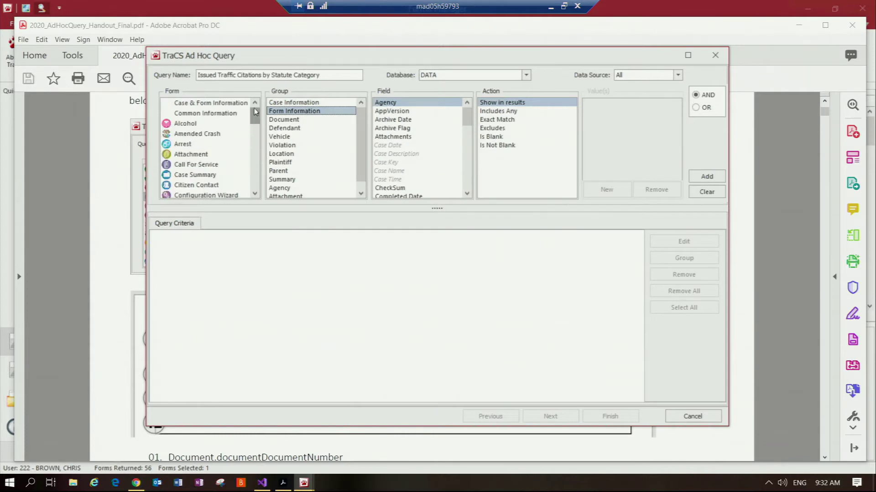
click(233, 113)
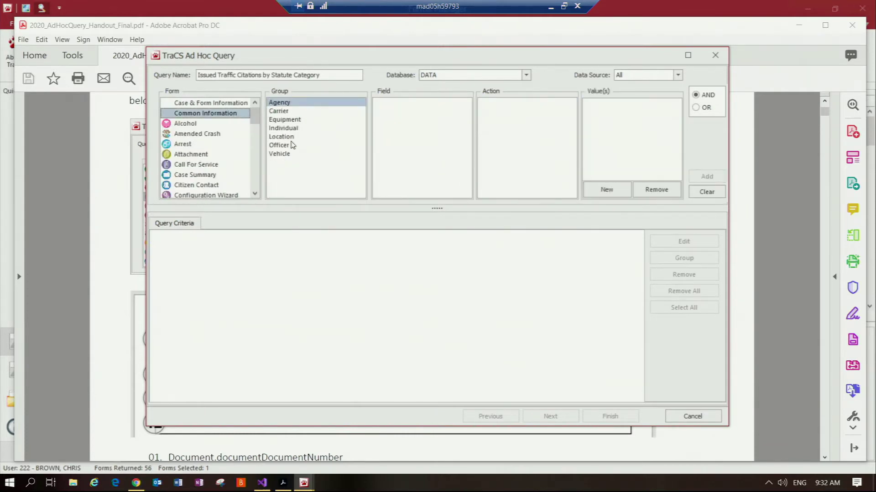
click(255, 183)
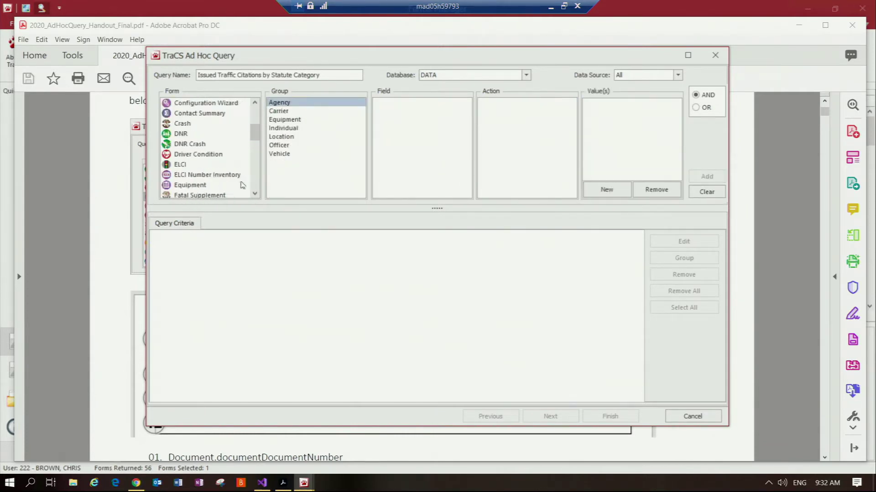
click(184, 164)
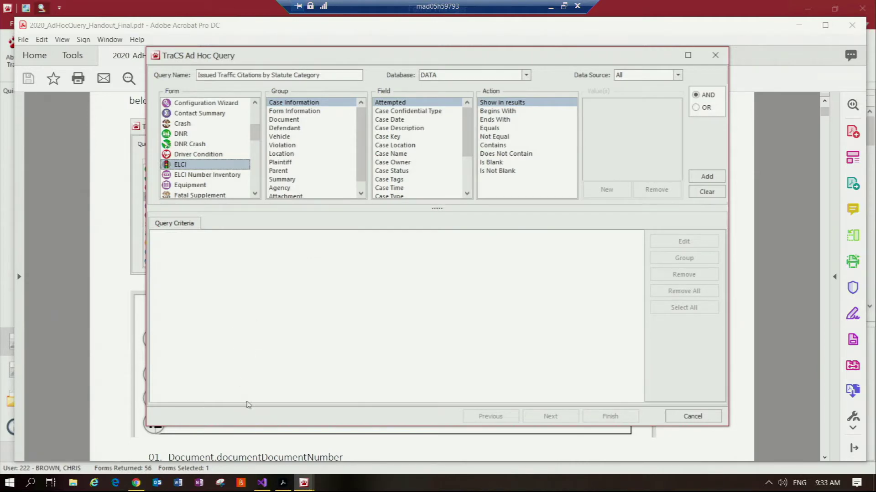
Switch to the handout in Acrobat and read on page 2 how query groups match the citation form's sections.
click(88, 413)
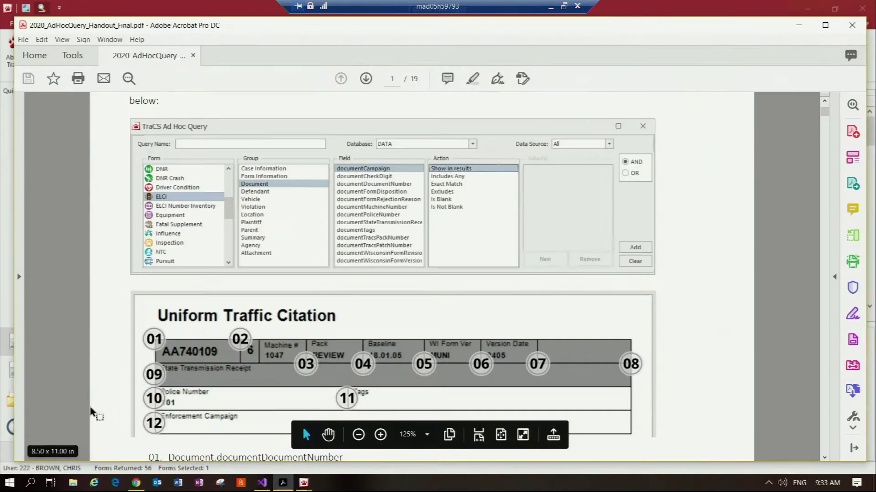
click(366, 78)
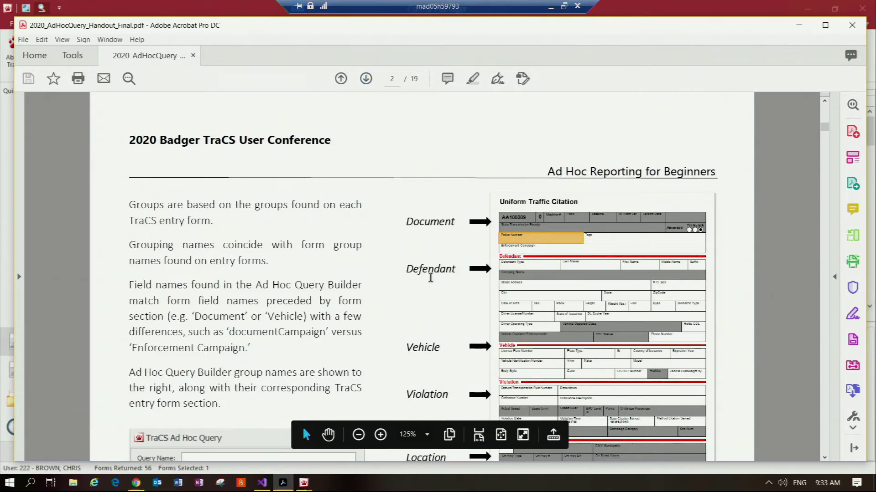
scroll(426, 267, down, 1)
scroll(425, 267, down, 1)
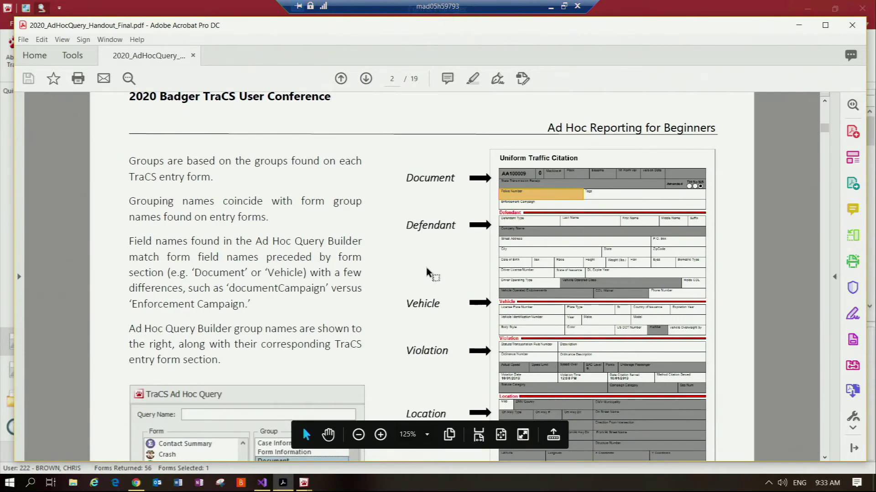
scroll(426, 267, down, 2)
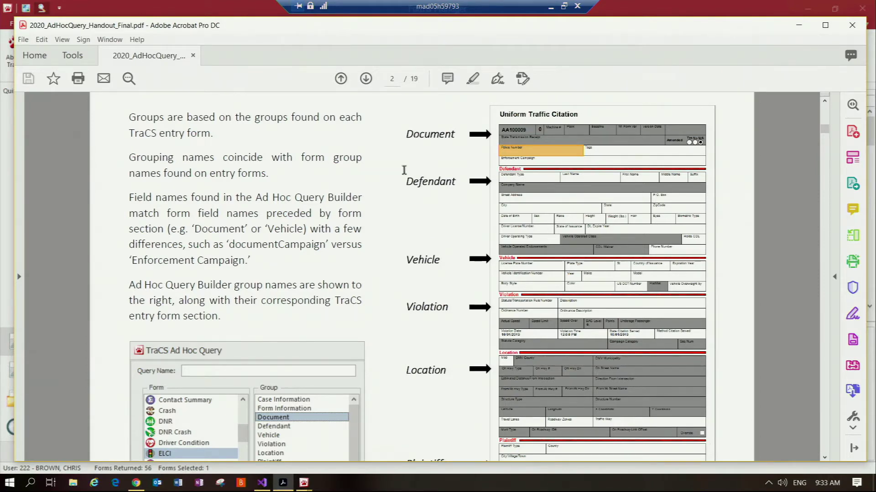
Return to the TraCS Ad Hoc Query window and show the fields of the ELCI form's Document group.
click(304, 483)
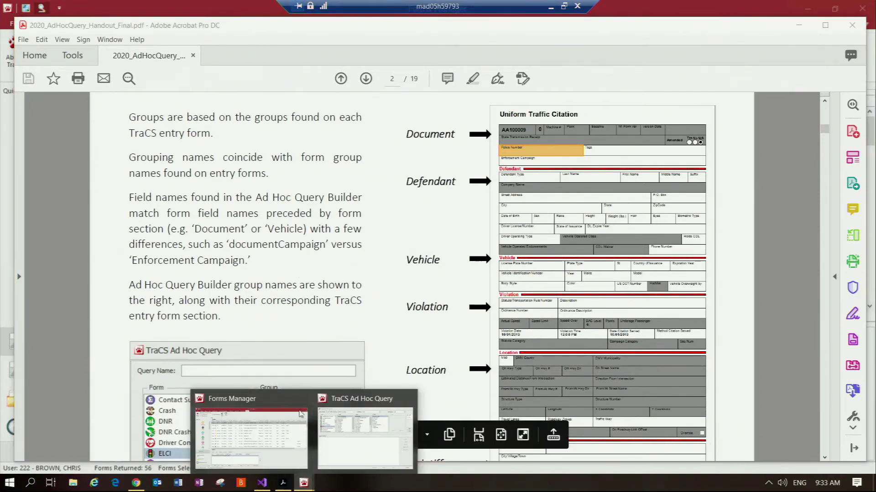
click(349, 431)
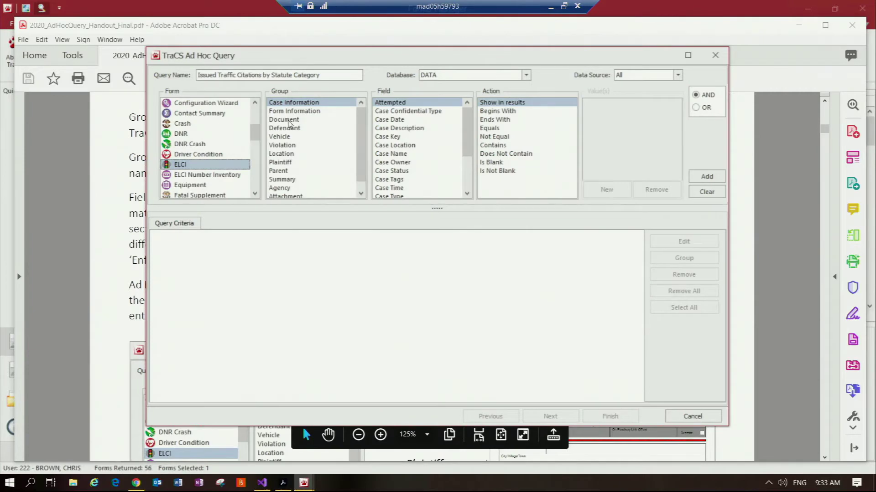
click(289, 121)
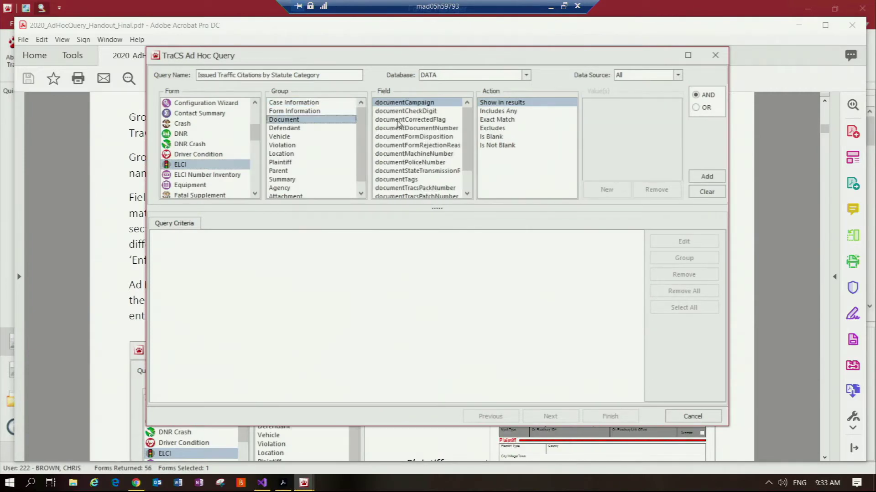
Select the documentDocumentNumber field, and read the numbered citation Document fields on page 1 of the handout in Acrobat.
click(428, 129)
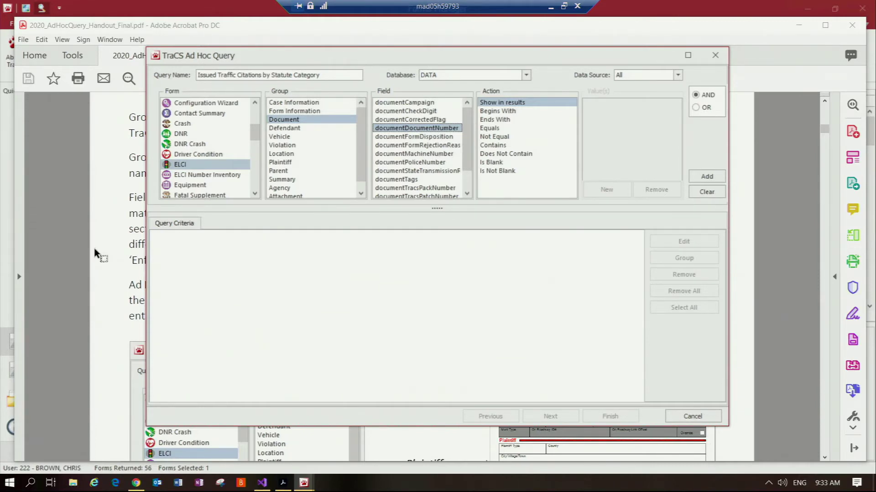
click(58, 250)
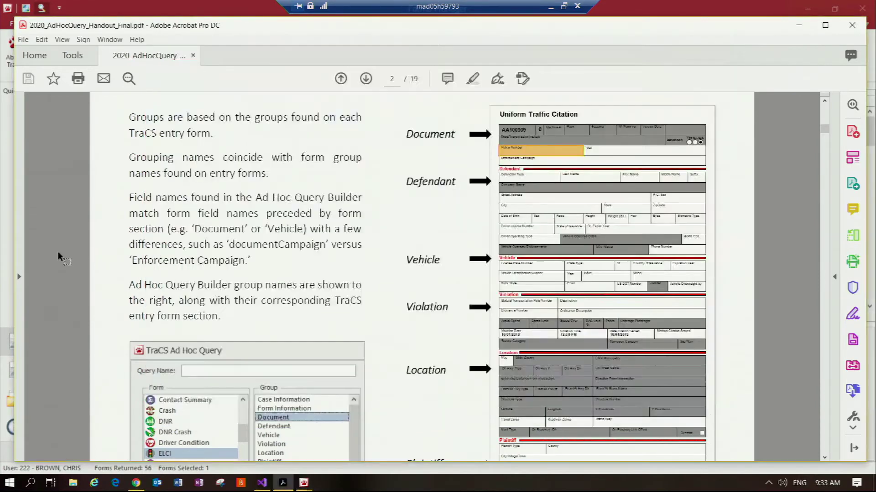
click(341, 78)
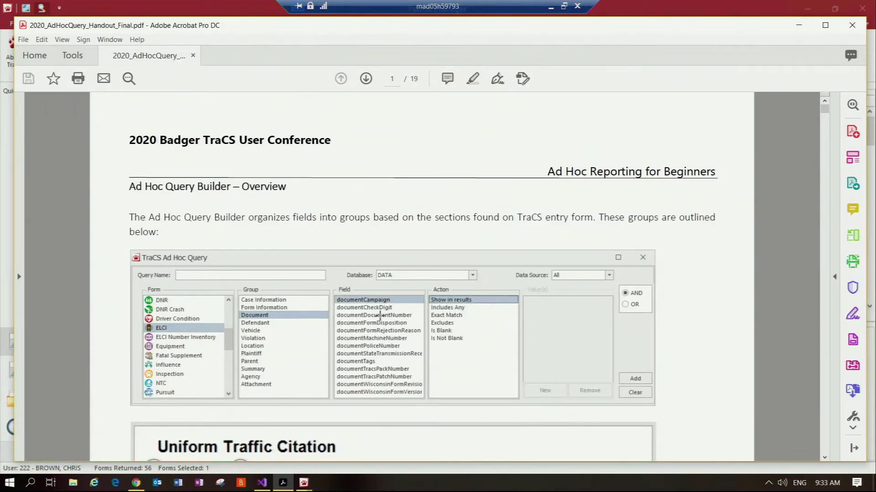
scroll(324, 319, down, 5)
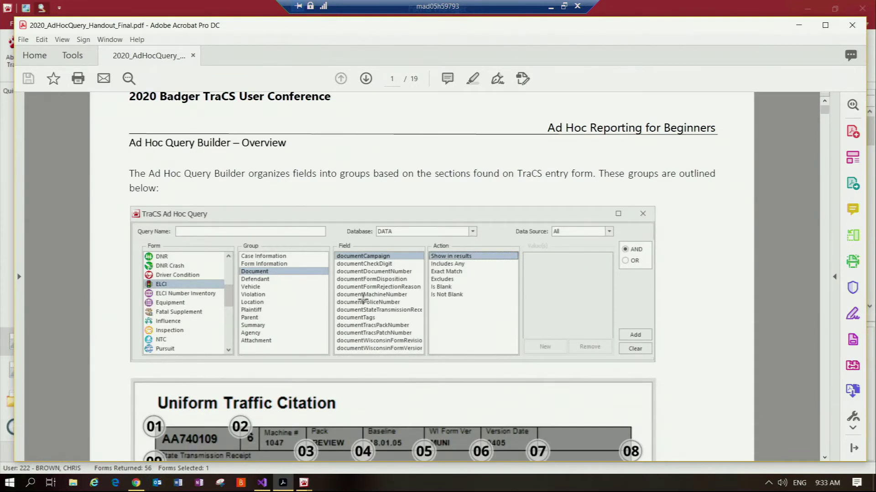
scroll(364, 295, down, 9)
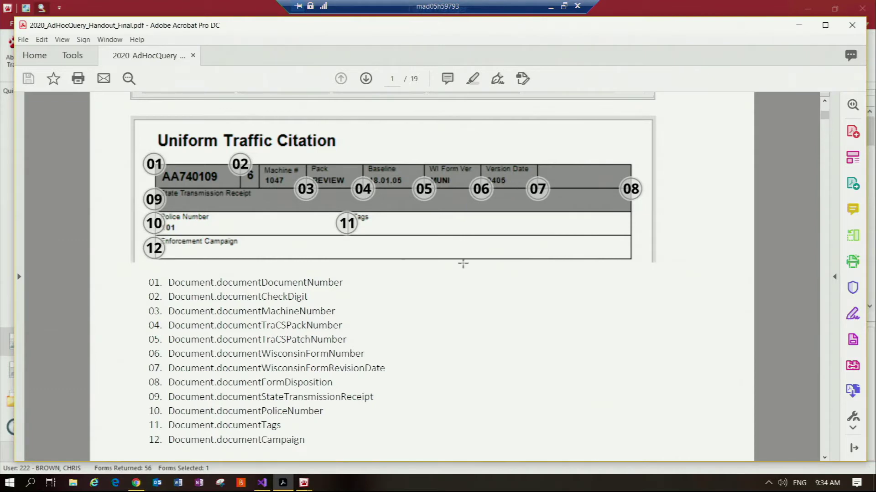
Highlight the Document.documentFormDisposition entry in the handout's numbered field list and clear the highlight.
double_click(195, 383)
click(195, 383)
click(196, 383)
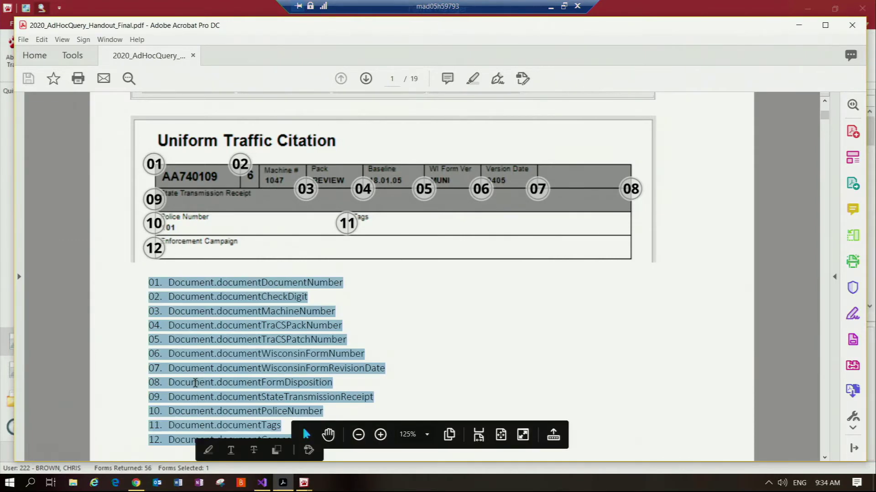
click(196, 383)
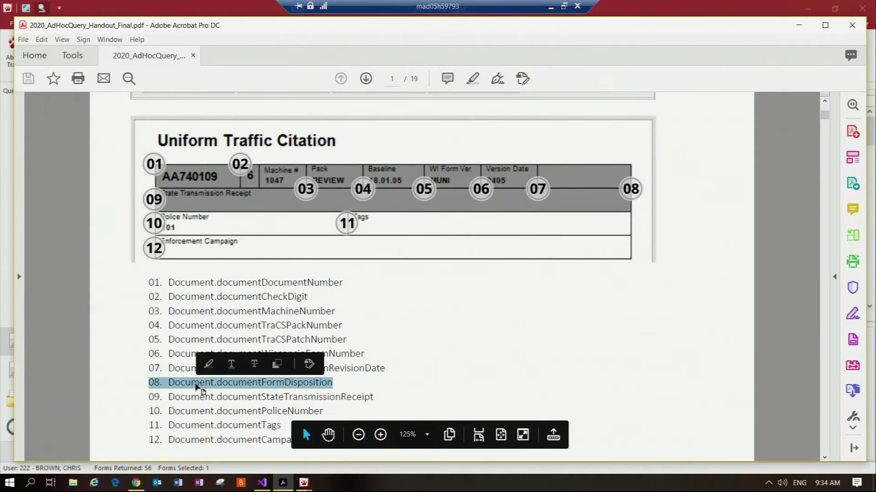
click(559, 298)
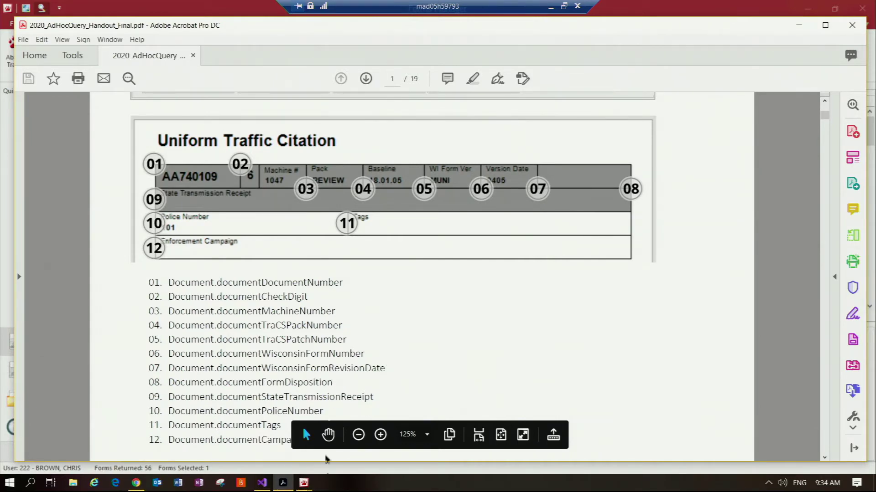
Return to the TraCS Ad Hoc Query window and examine each action for documentDocumentNumber, from Begins With through Is Not Blank.
mouse_move(303, 483)
click(341, 458)
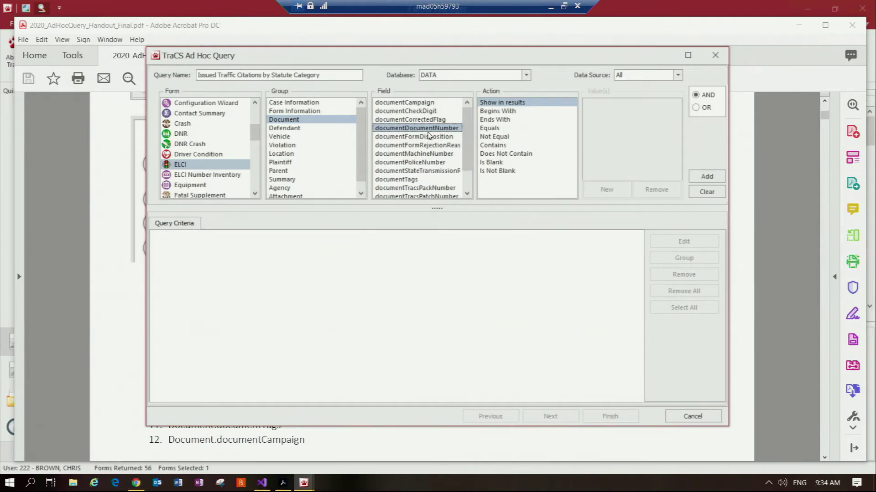
click(510, 111)
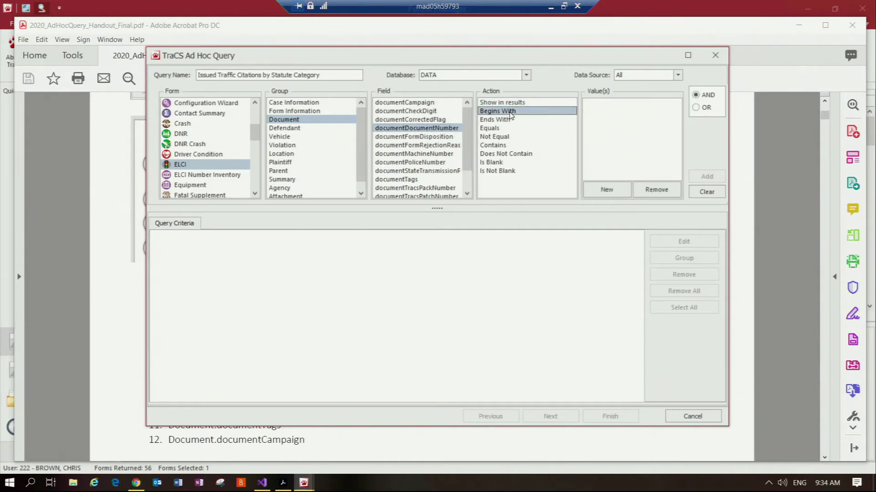
click(511, 106)
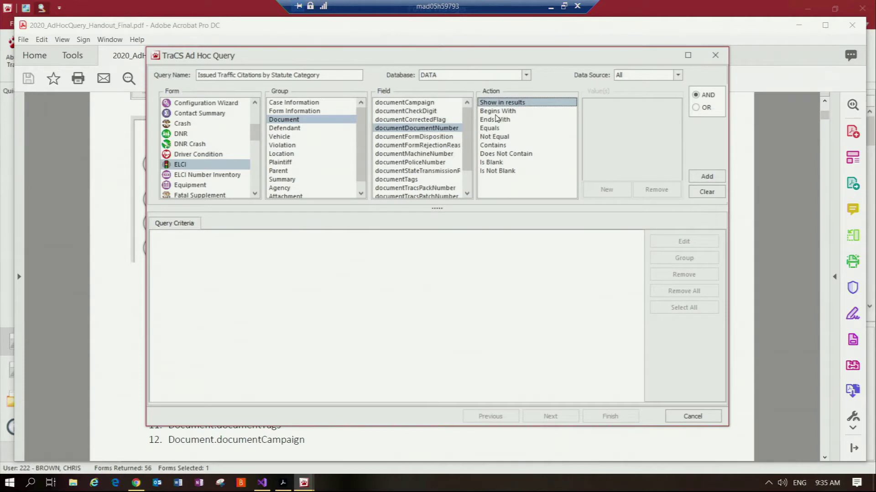
click(496, 113)
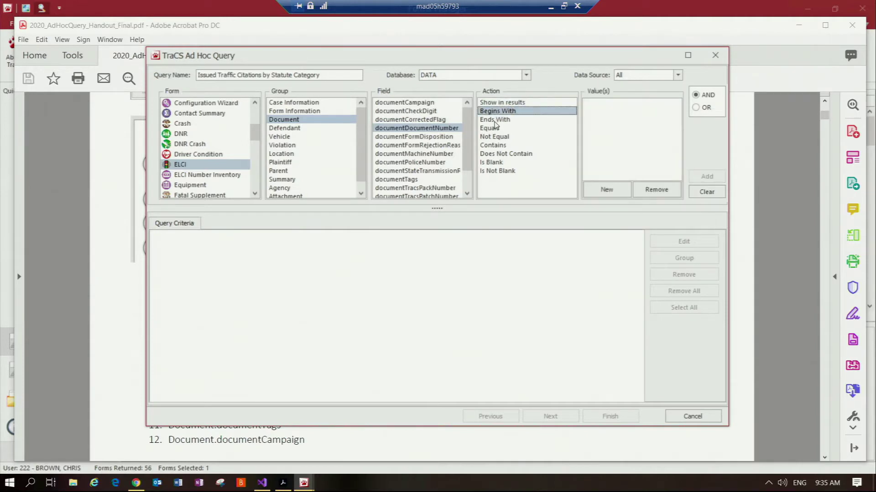
click(494, 121)
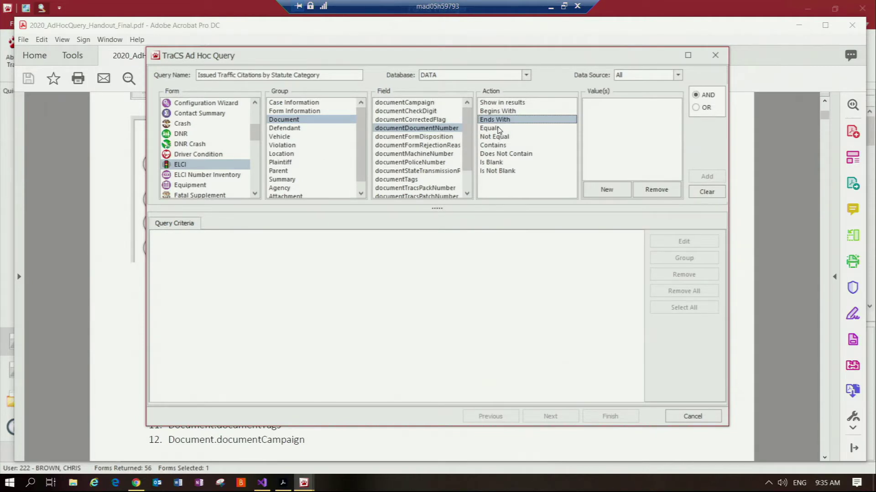
click(499, 129)
click(500, 137)
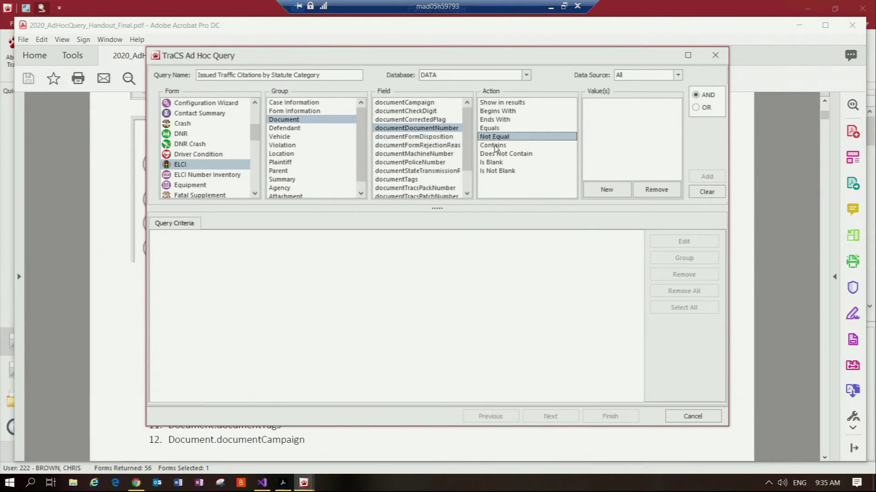
click(495, 146)
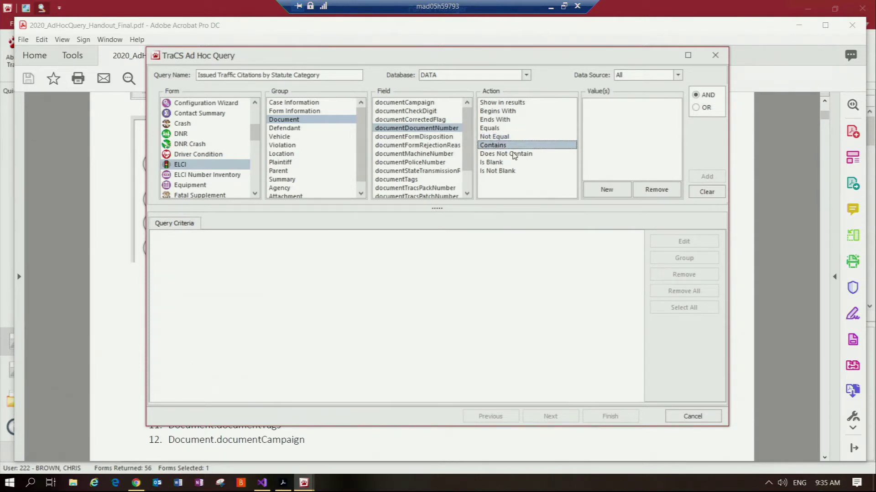
click(515, 155)
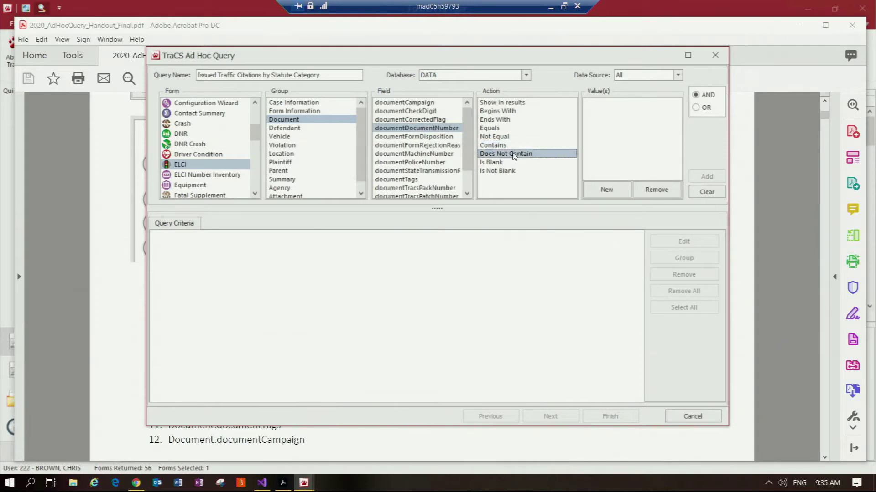
click(489, 163)
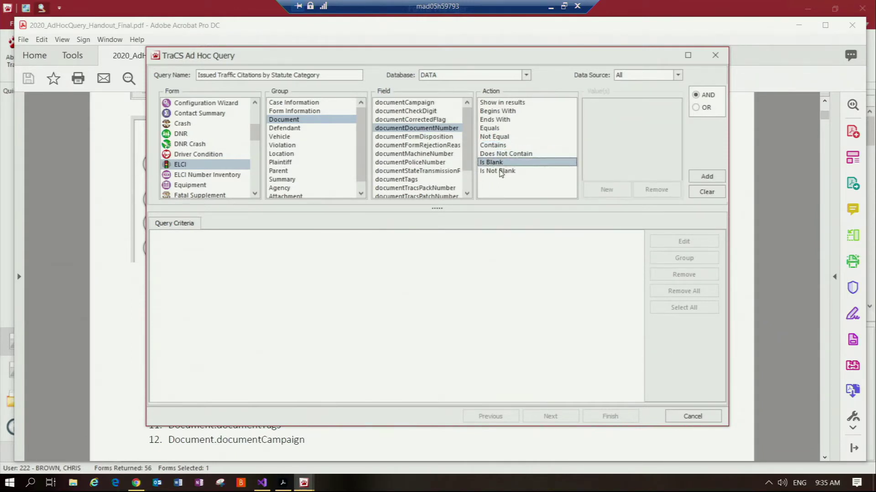
click(501, 173)
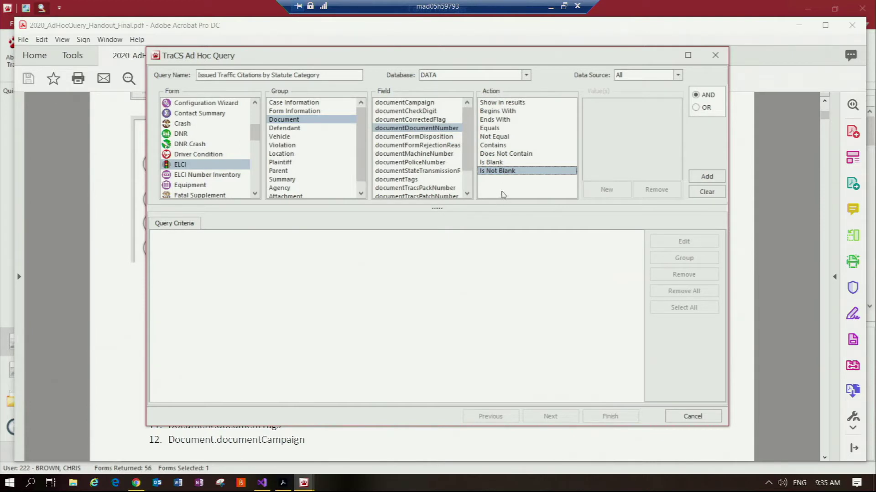
Choose the Form Date field in the ELCI form's Form Information group with the Month Range action.
click(288, 112)
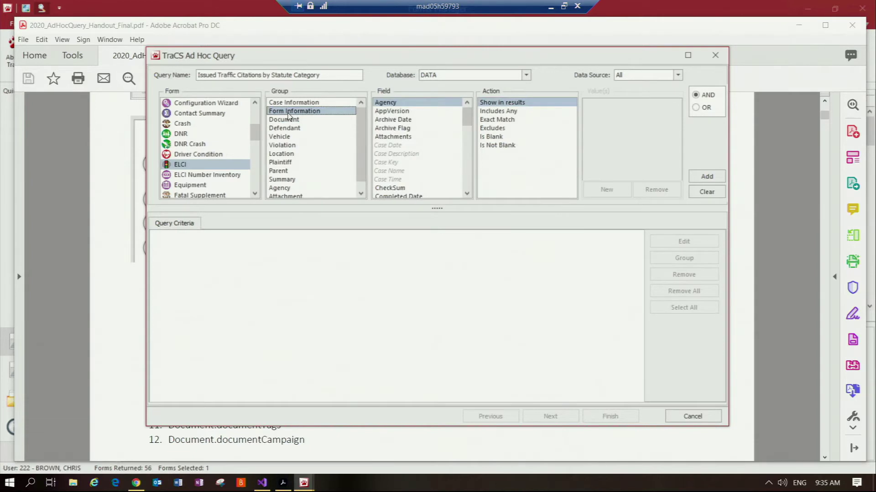
click(467, 178)
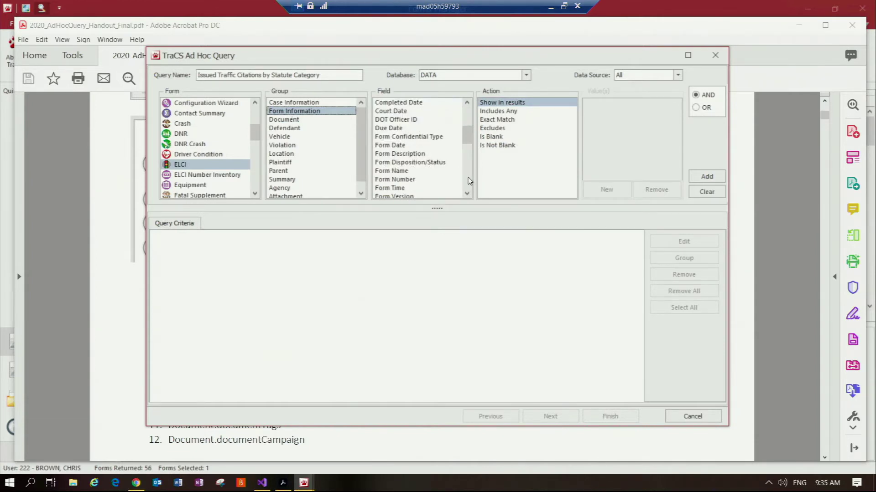
click(396, 145)
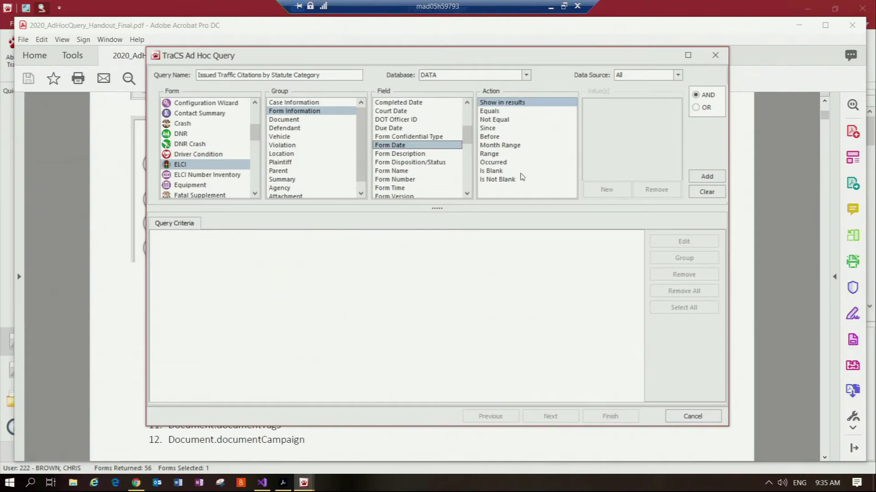
click(507, 145)
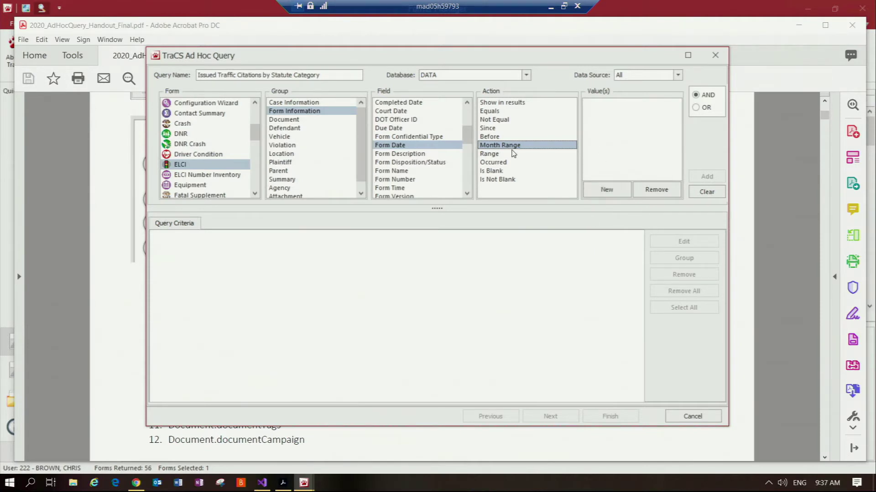
Try a Form Date month range from last August to September and clear all the criterion selections.
click(620, 191)
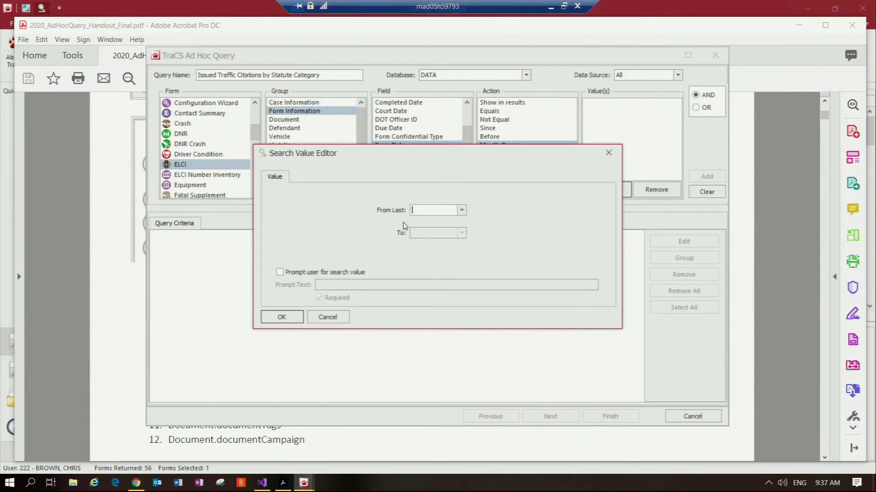
click(461, 211)
scroll(461, 263, down, 2)
click(428, 238)
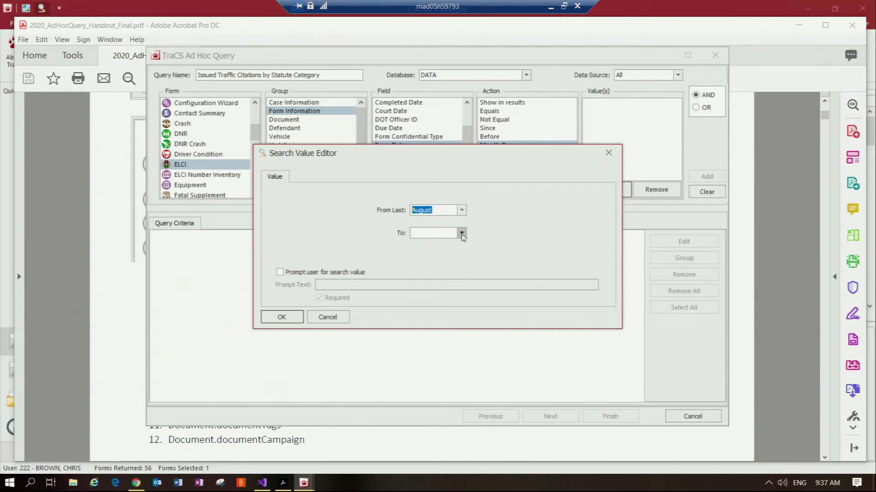
click(461, 233)
scroll(433, 263, up, 3)
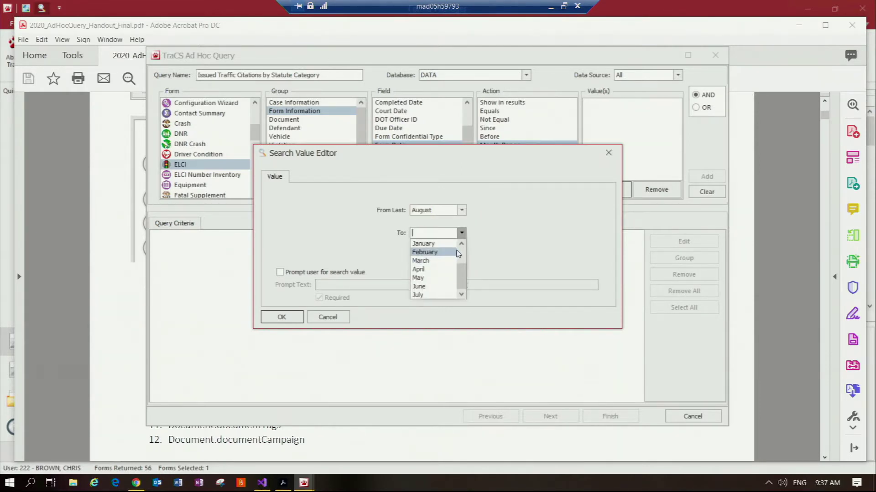
scroll(459, 254, up, 2)
click(429, 247)
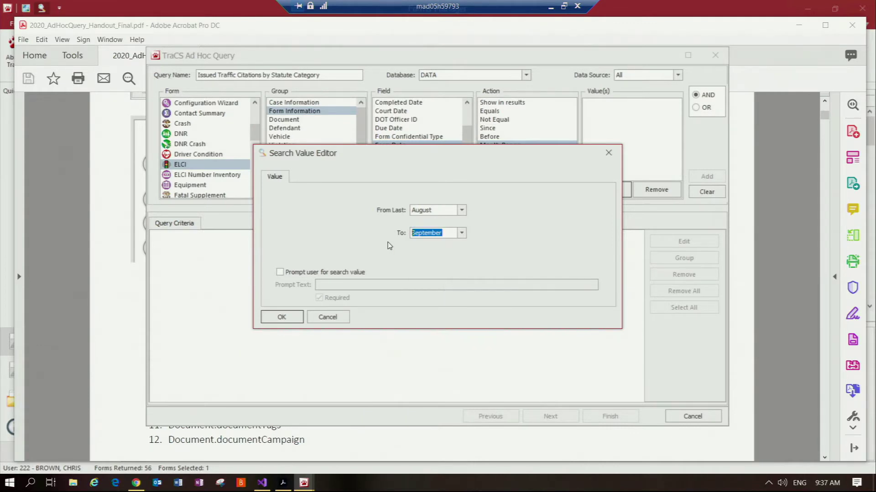
click(290, 318)
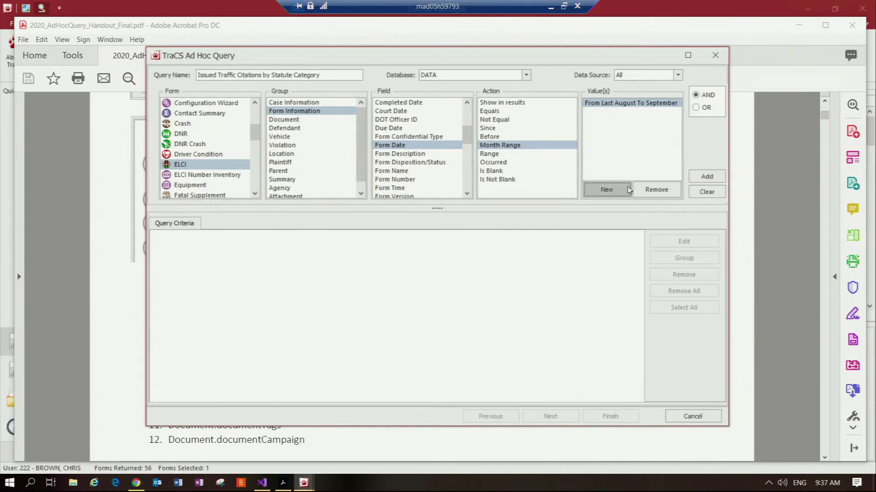
click(707, 192)
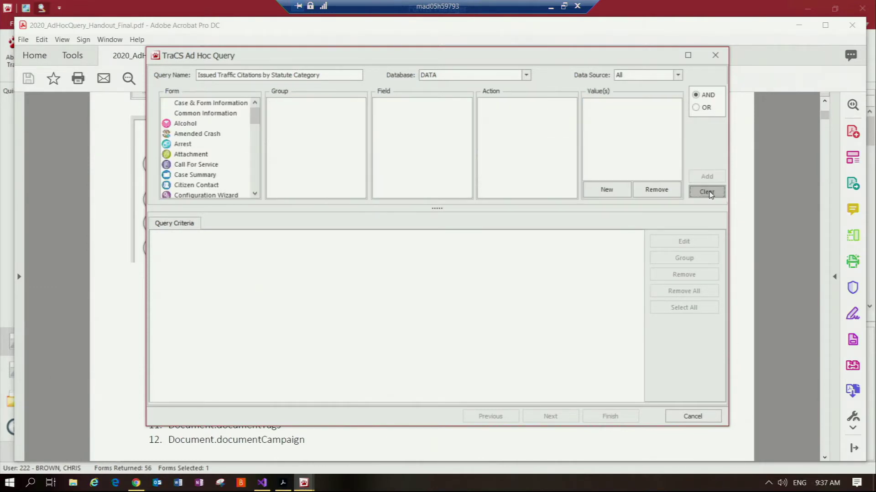
Select the ELCI form, its Form Information group and the Form Date field.
click(256, 184)
click(180, 164)
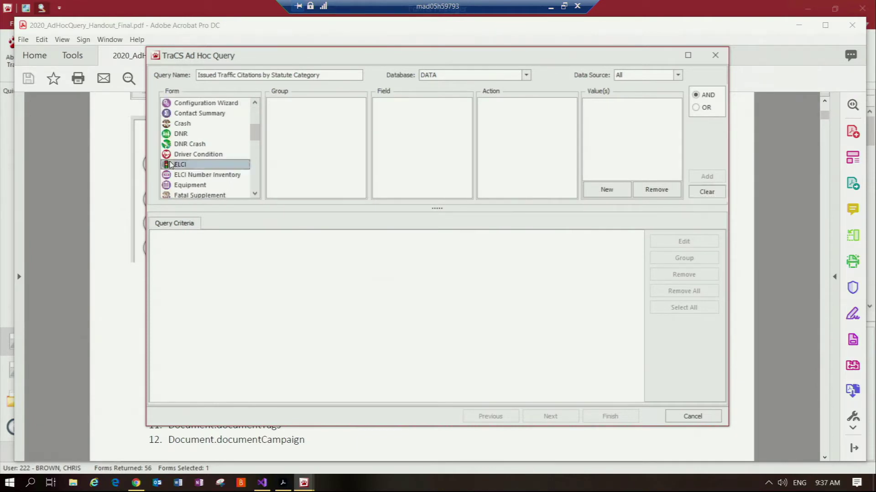
click(308, 112)
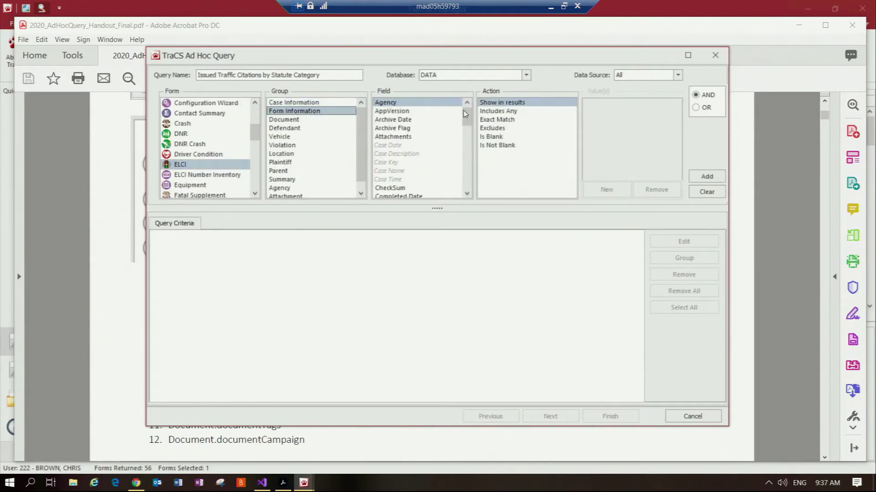
click(466, 185)
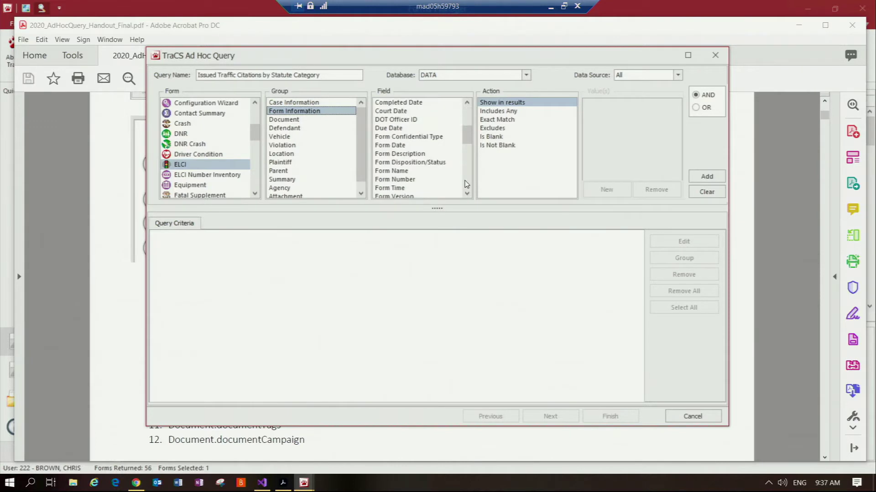
click(393, 154)
click(451, 146)
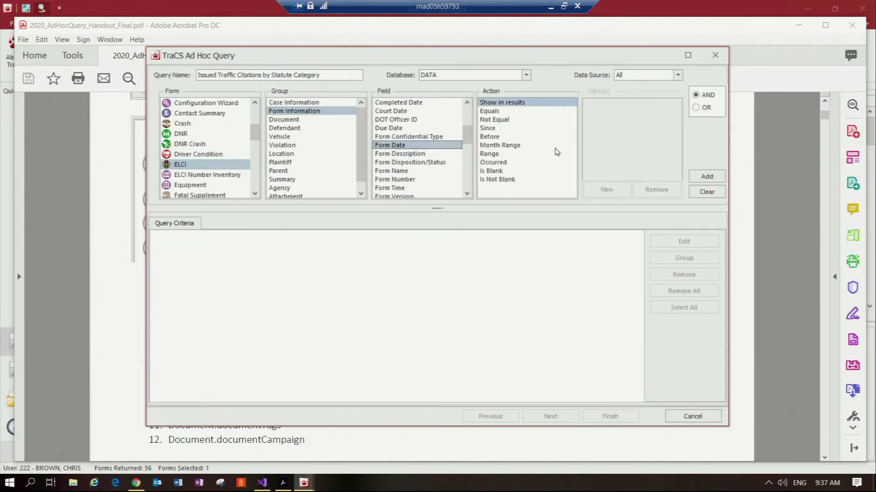
Add a Month Range criterion for the Form Date field, running from last August to September, to the query.
click(503, 146)
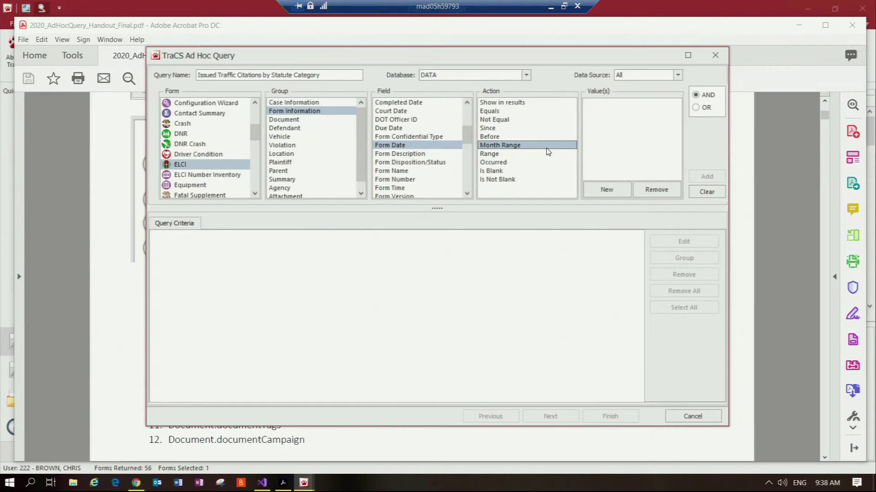
click(606, 189)
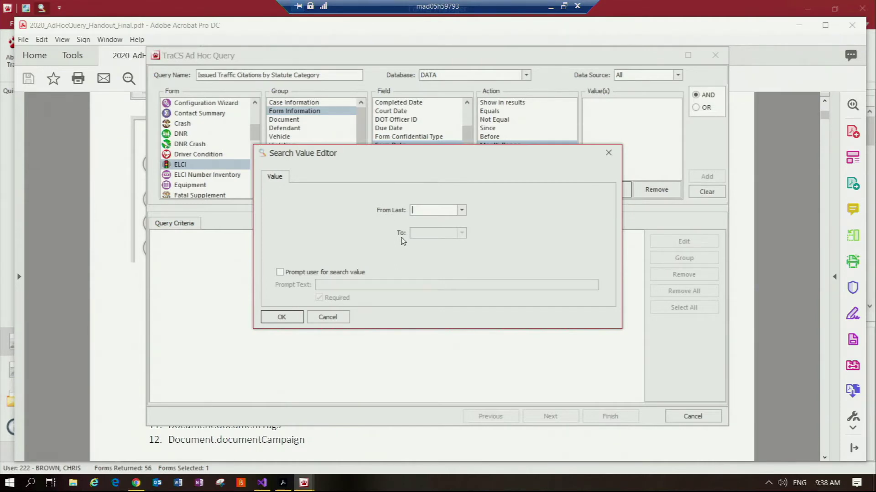
click(462, 211)
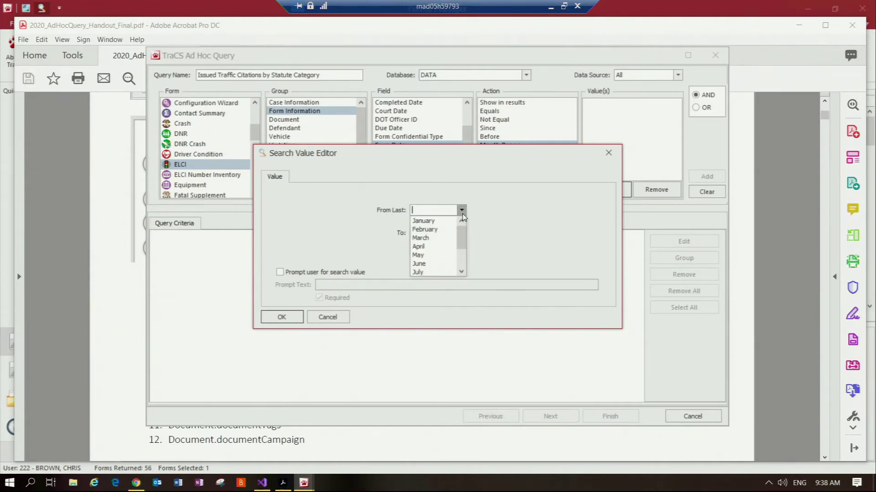
scroll(436, 244, down, 2)
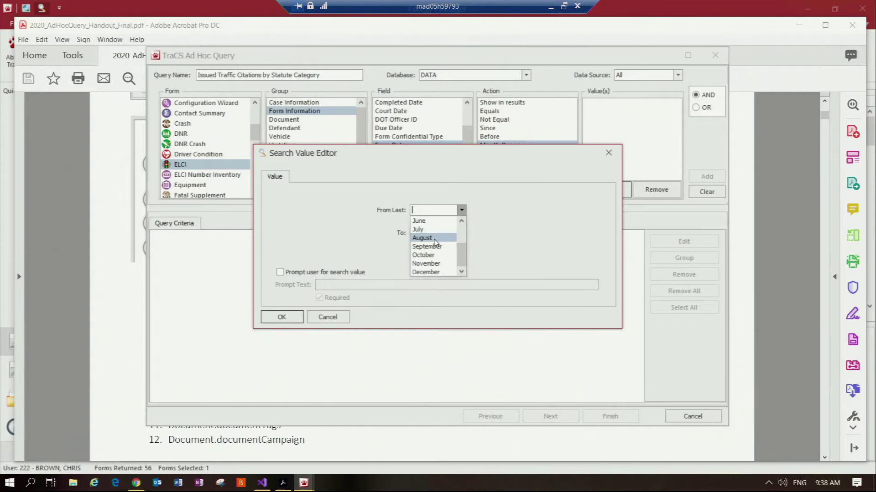
click(435, 240)
click(462, 233)
click(431, 244)
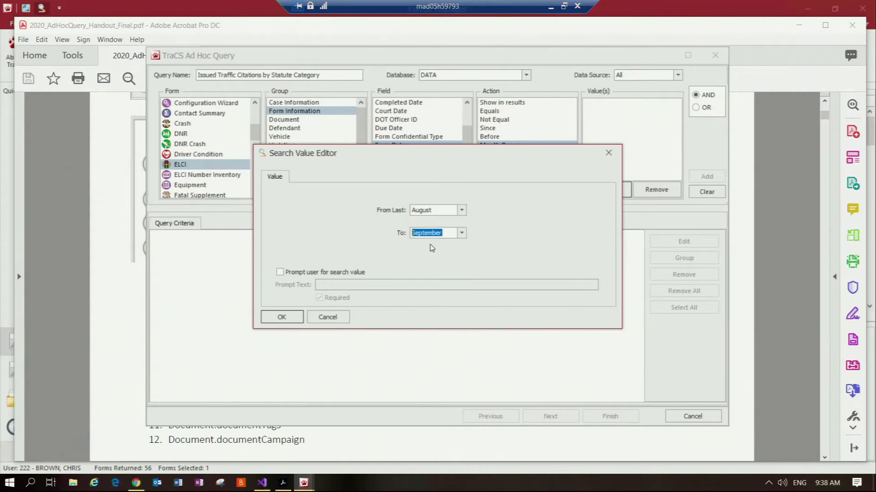
click(282, 318)
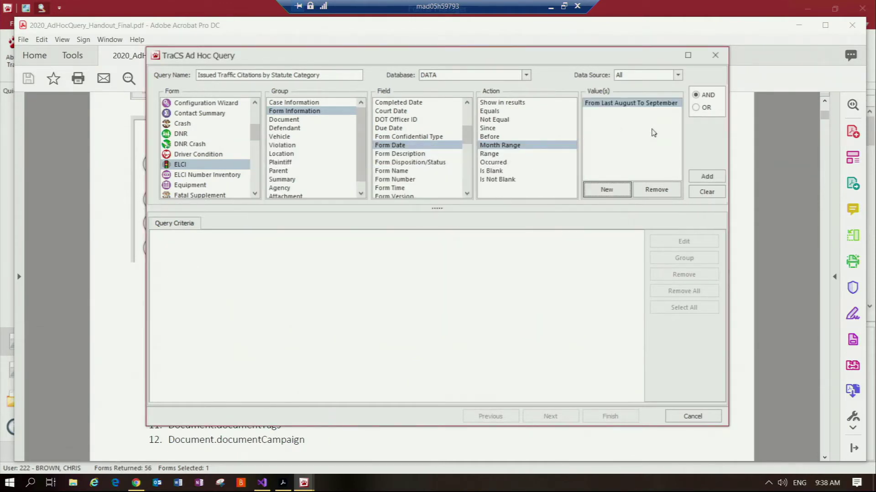
click(708, 179)
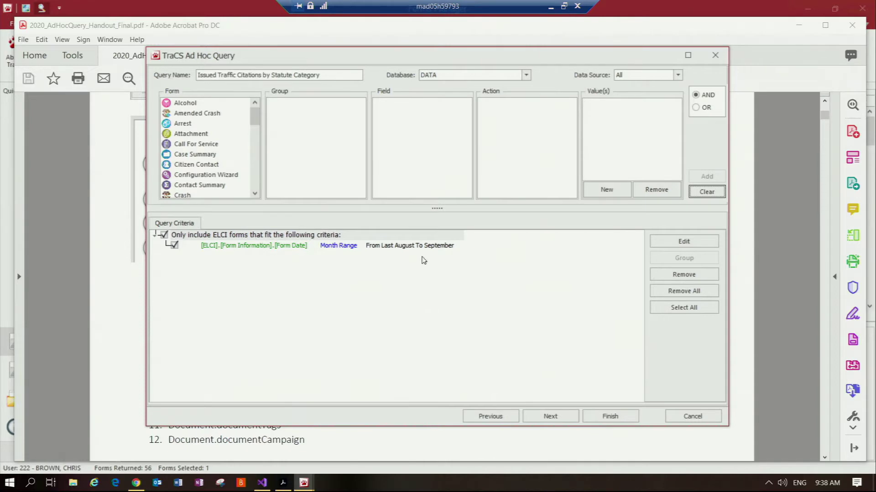
Remove the Form Date criterion and all remaining query criteria, confirming the removal.
click(378, 248)
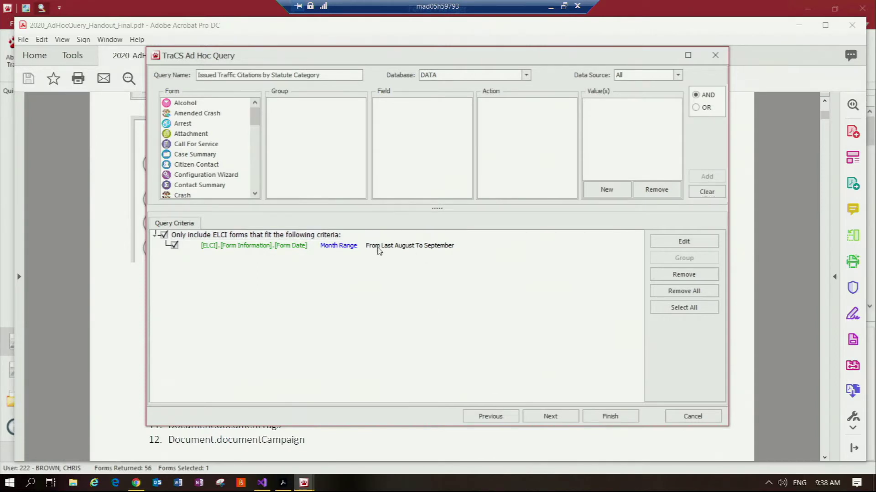
click(672, 275)
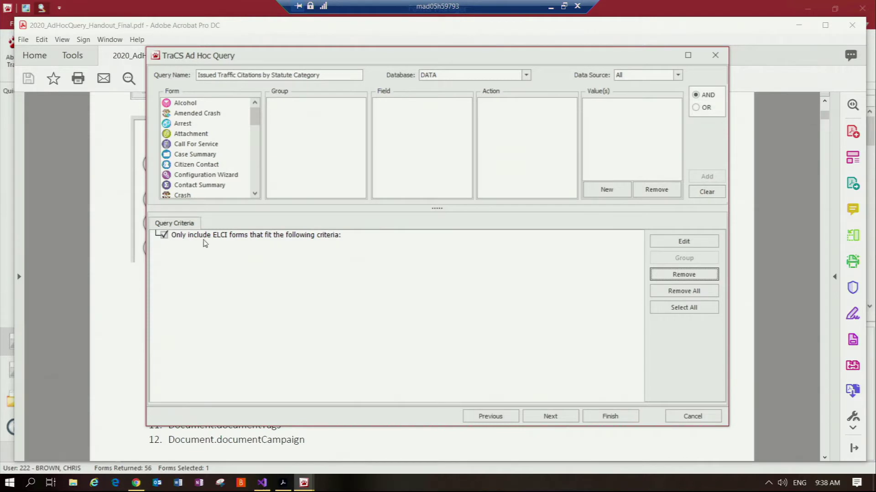
click(682, 291)
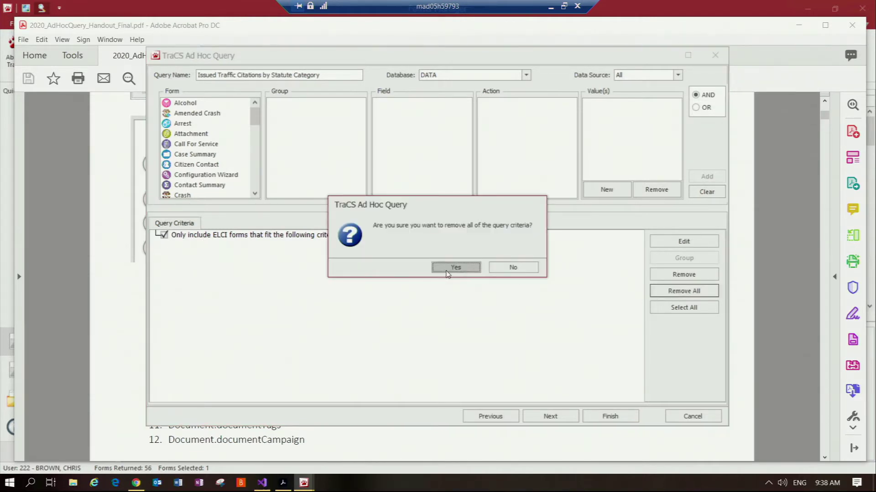
click(449, 269)
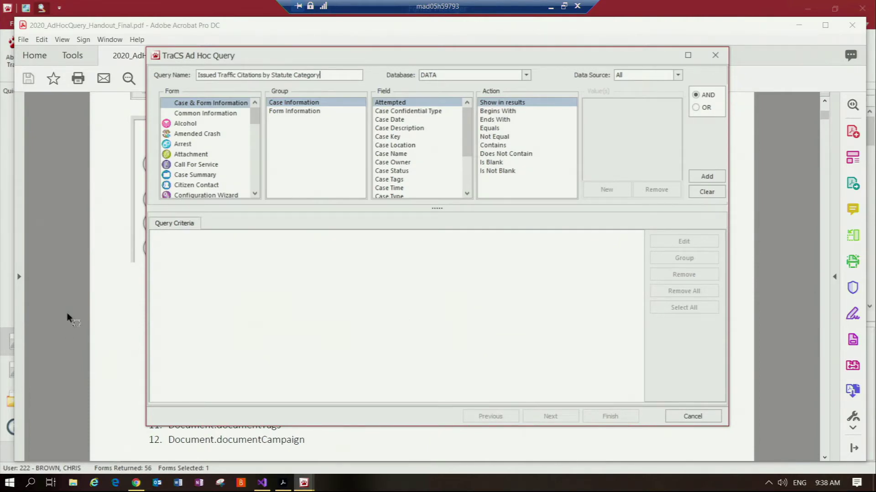
Switch to the PDF handout and read steps 11 and 12 on page 4 about entering criterion 1.
click(105, 309)
click(367, 79)
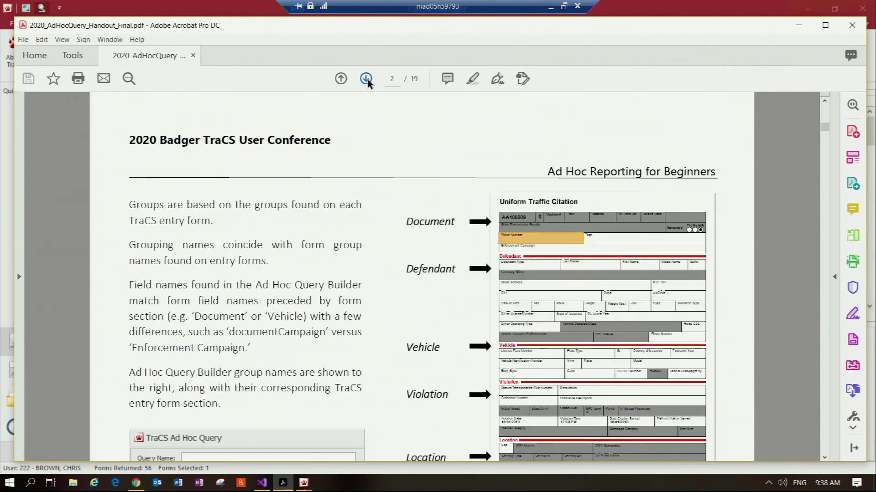
click(367, 80)
click(366, 79)
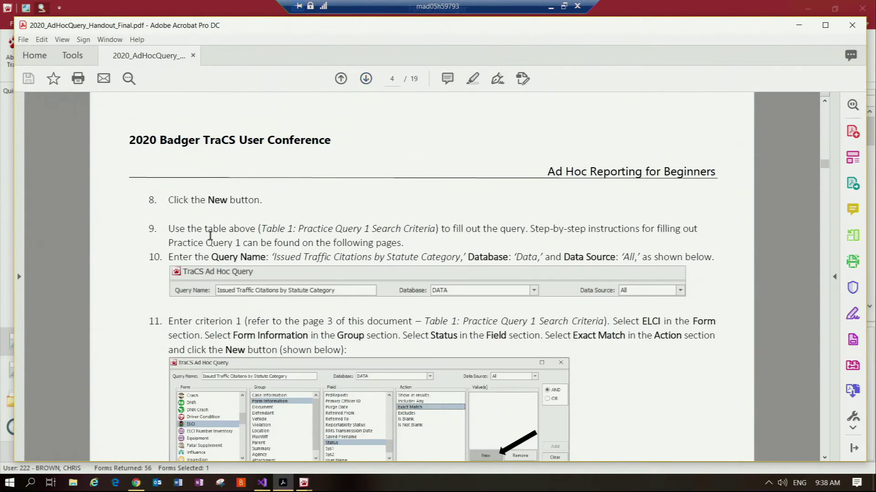
scroll(189, 303, down, 1)
scroll(189, 304, down, 6)
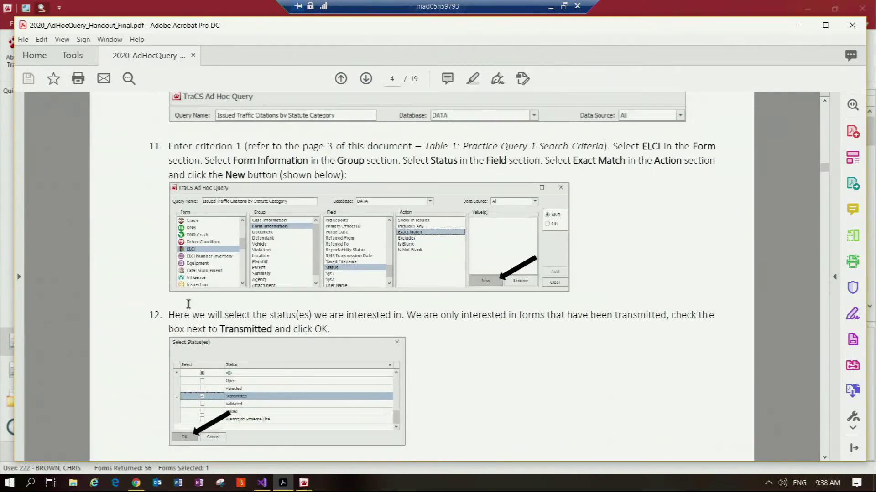
scroll(188, 303, down, 2)
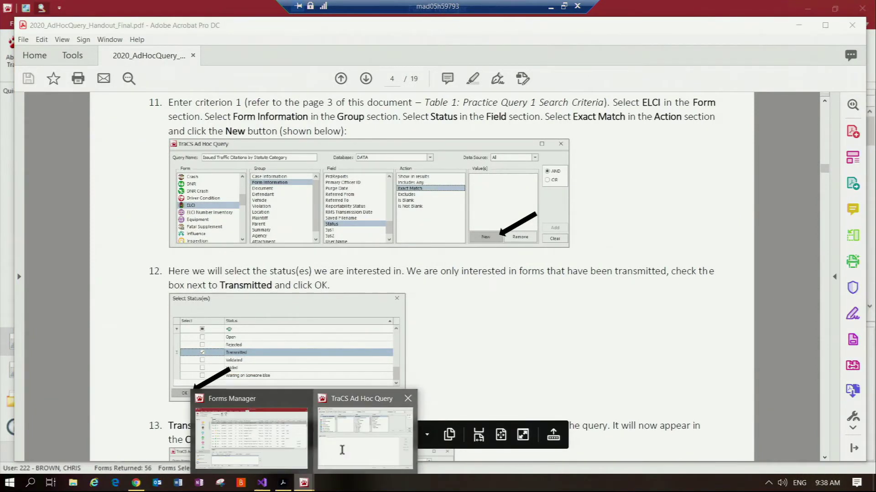
Return to the TraCS Ad Hoc Query window and choose ELCI, Form Information, the Status field and the Exact Match action.
click(368, 457)
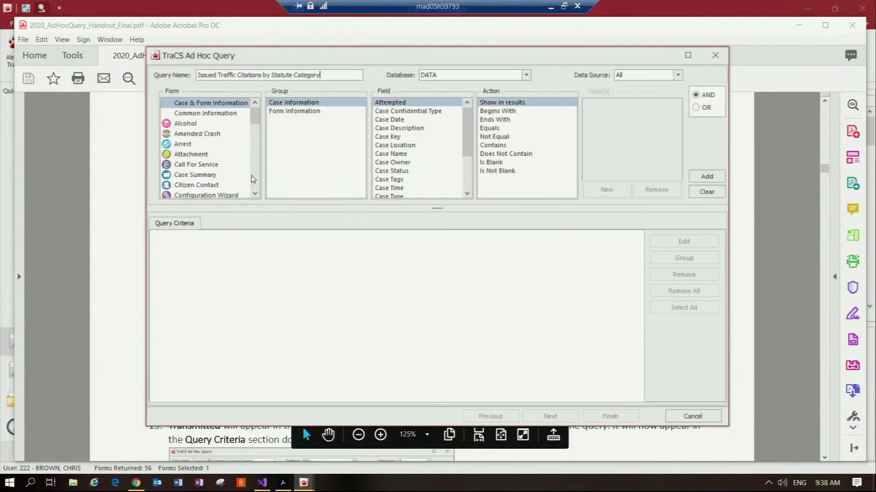
click(255, 181)
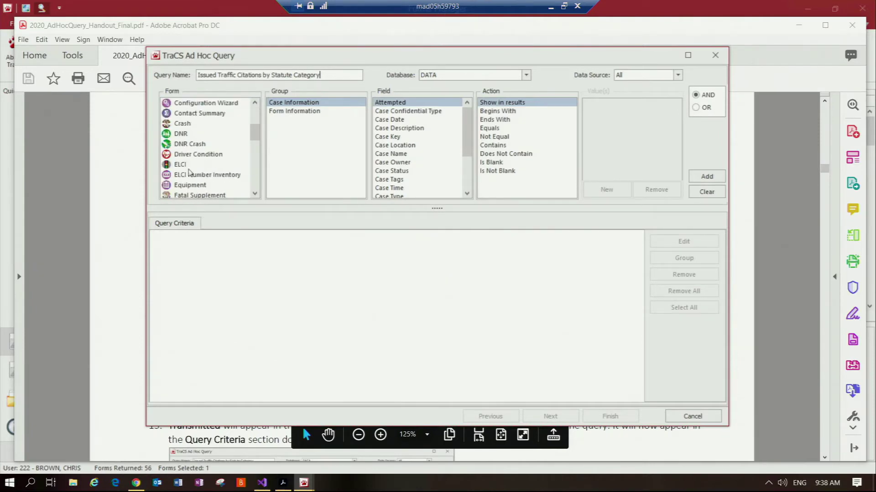
click(173, 165)
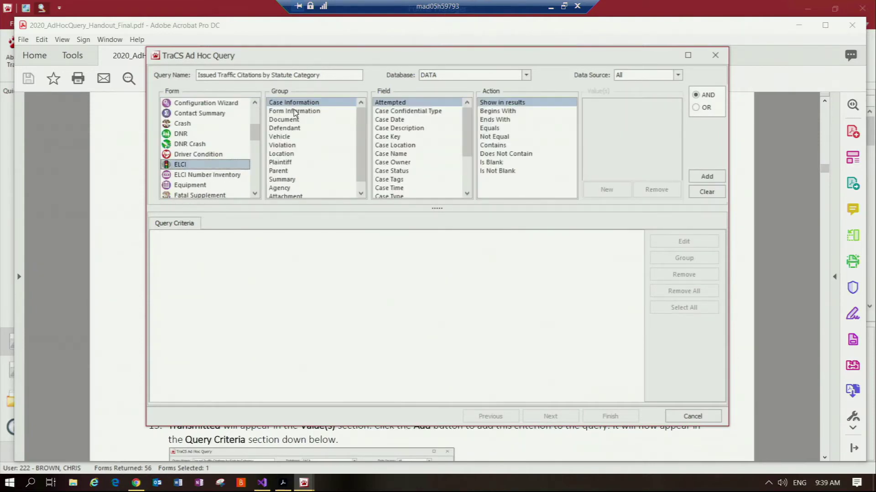
click(296, 112)
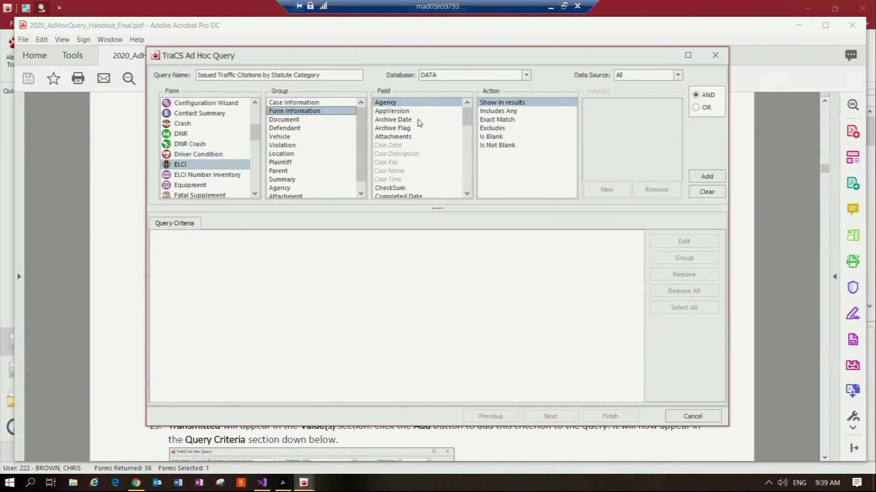
click(469, 182)
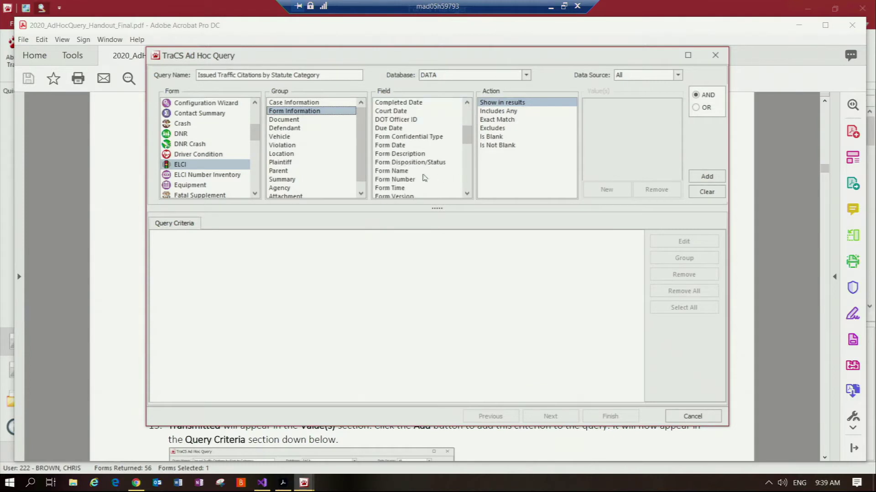
click(469, 182)
click(468, 175)
click(382, 189)
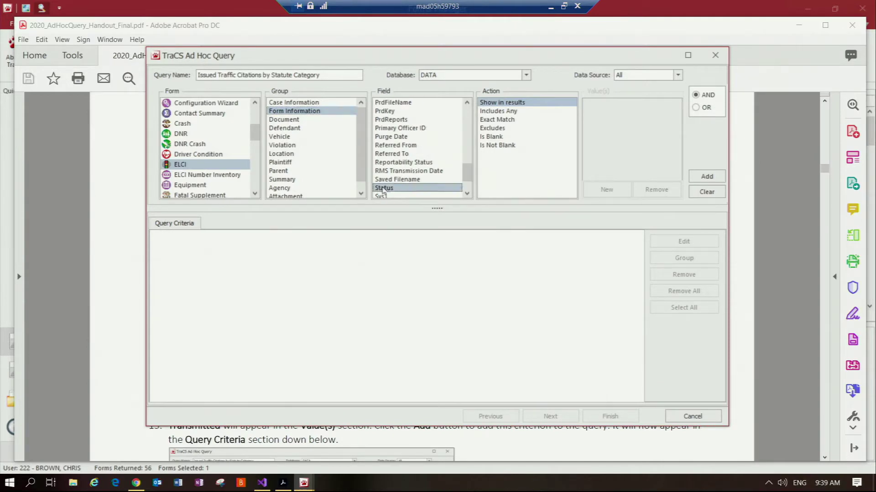
click(496, 121)
Set the Status criterion's value to Transmitted and add the criterion to the query.
click(605, 189)
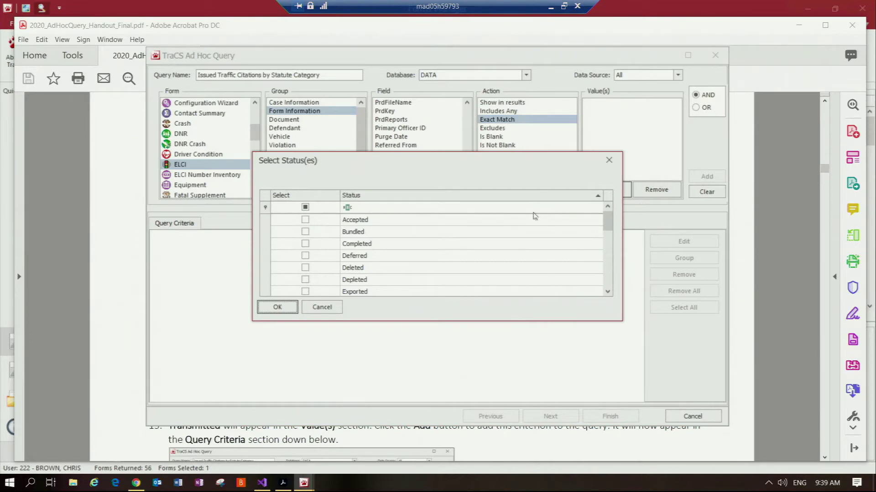
scroll(377, 265, down, 4)
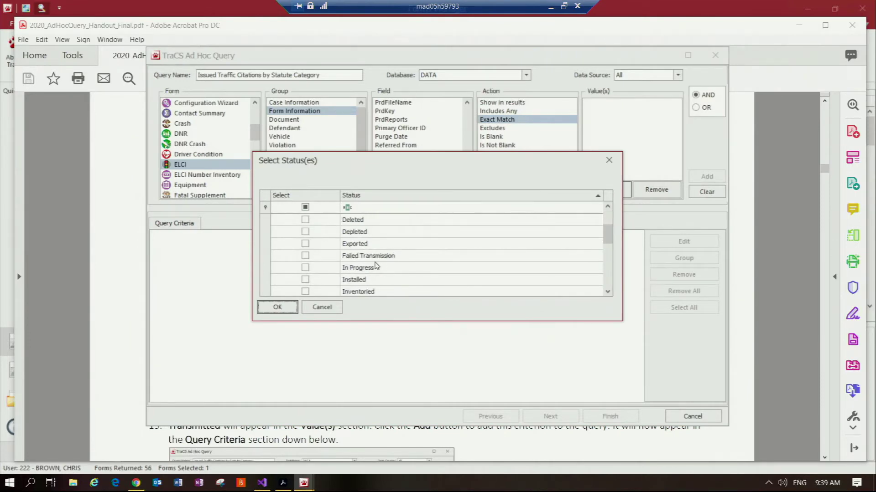
scroll(377, 266, down, 2)
click(377, 267)
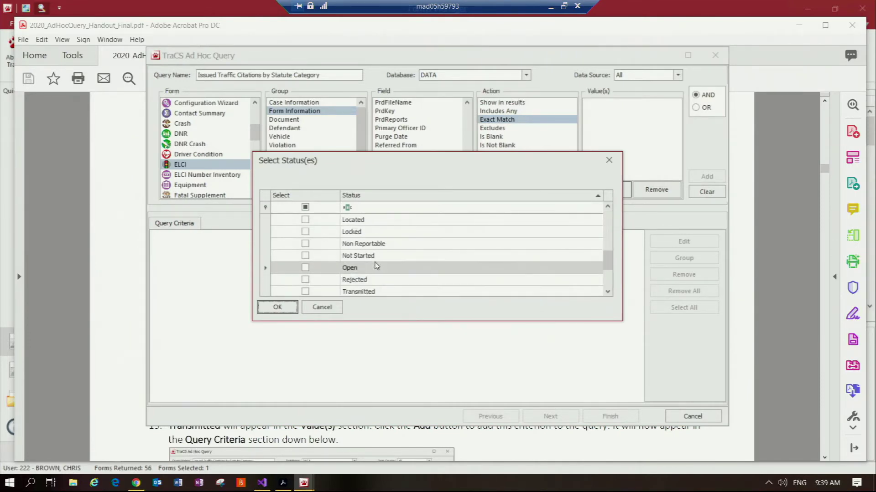
scroll(377, 266, down, 1)
click(305, 256)
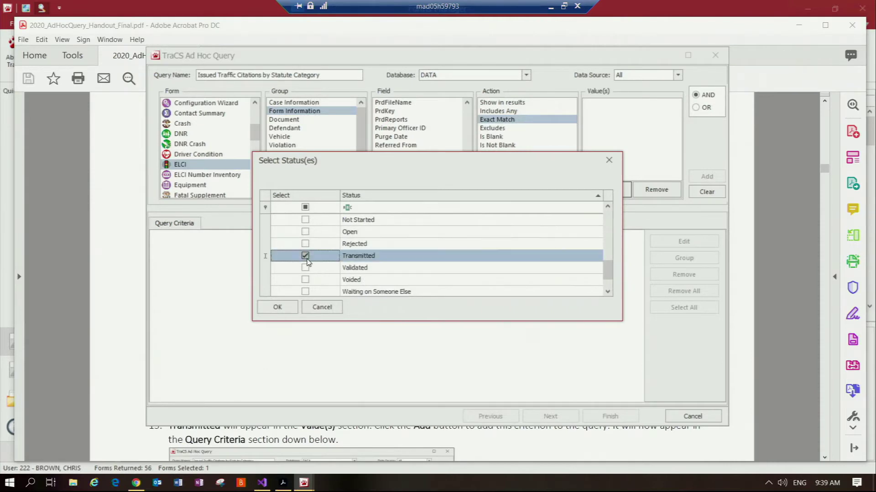
click(278, 306)
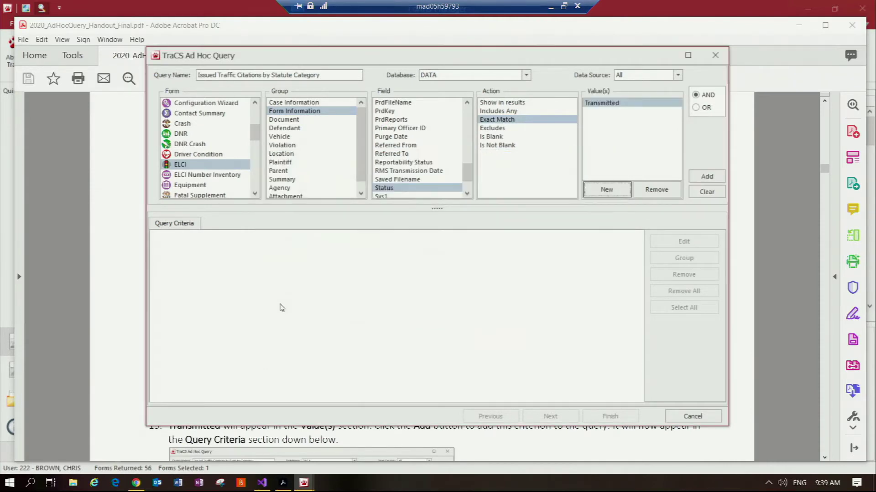
click(704, 177)
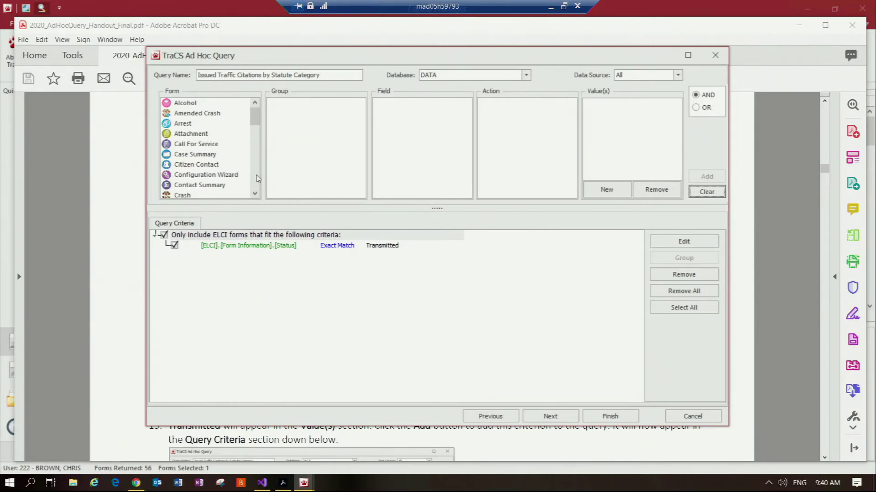
Choose the documentFormDisposition field in the ELCI form's Document group with the Exact Match action.
click(258, 178)
click(192, 144)
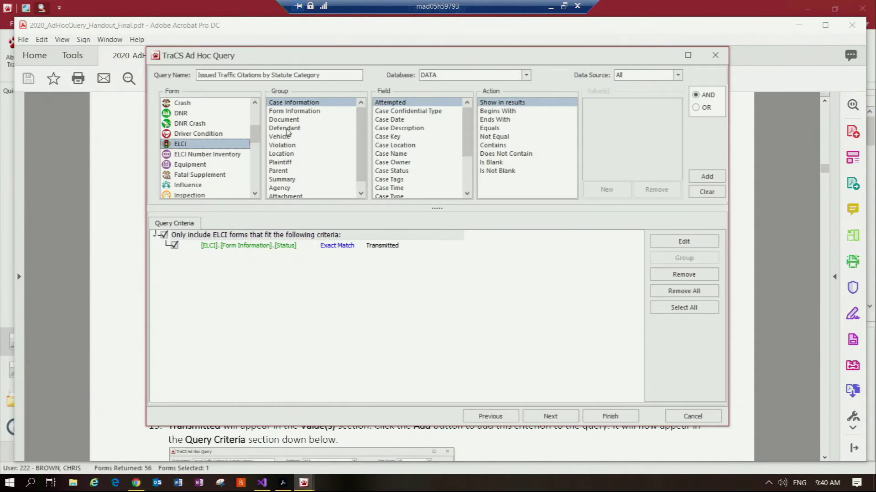
click(287, 127)
click(287, 120)
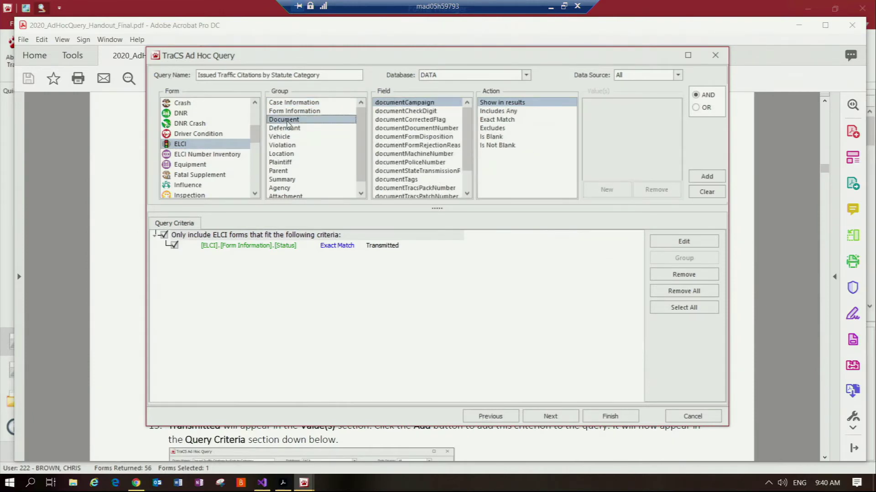
click(424, 136)
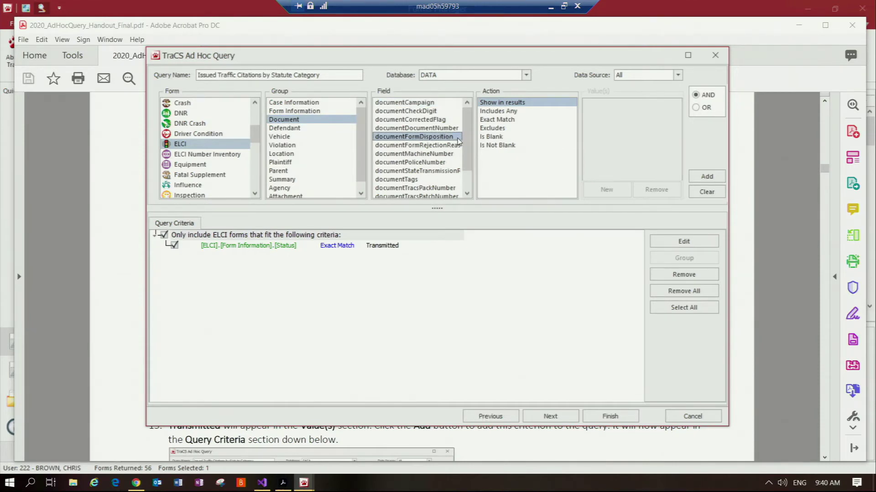
click(511, 120)
Create the search value ISSUED for the documentFormDisposition criterion.
click(607, 191)
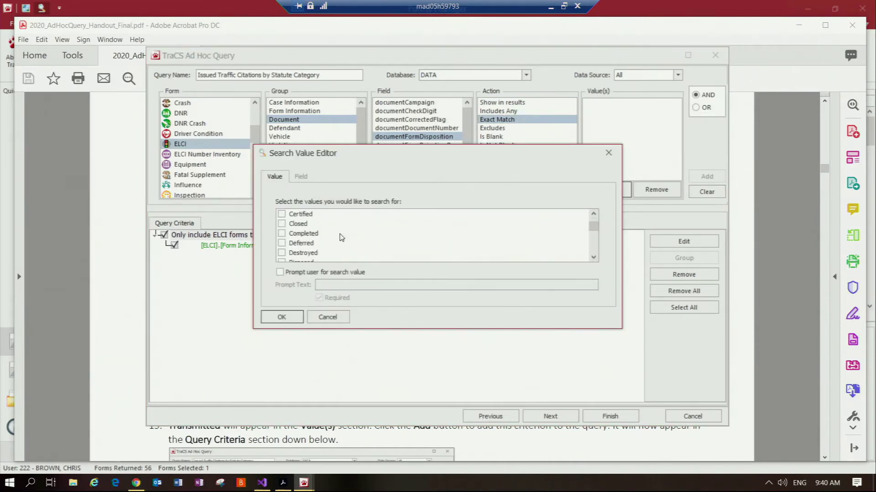
scroll(342, 237, down, 2)
scroll(341, 238, down, 1)
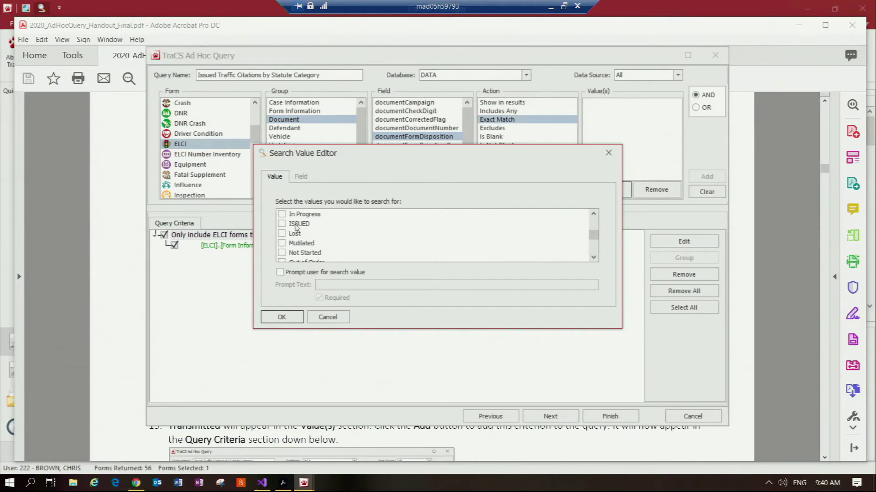
scroll(316, 235, down, 1)
scroll(315, 235, down, 3)
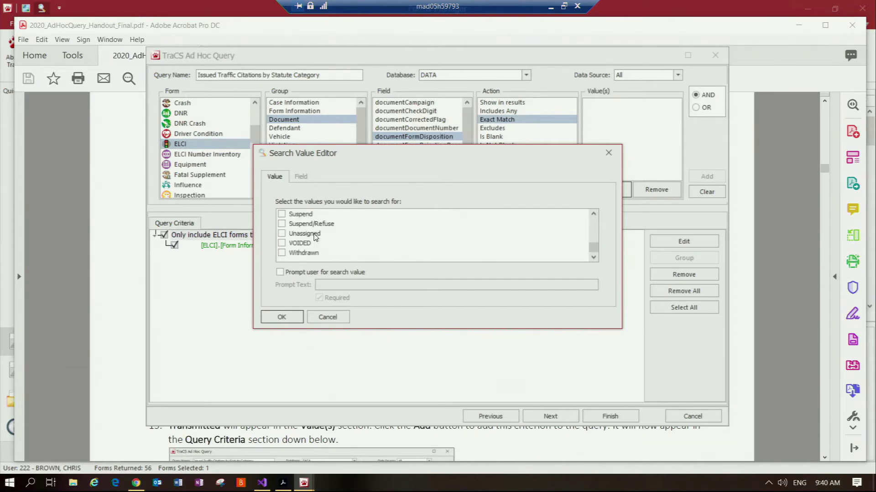
scroll(315, 235, up, 3)
scroll(314, 235, up, 2)
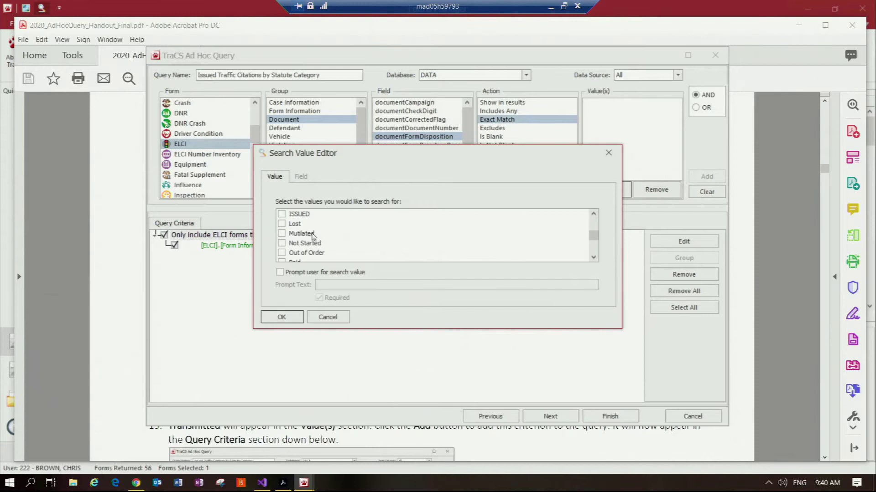
click(283, 215)
click(283, 317)
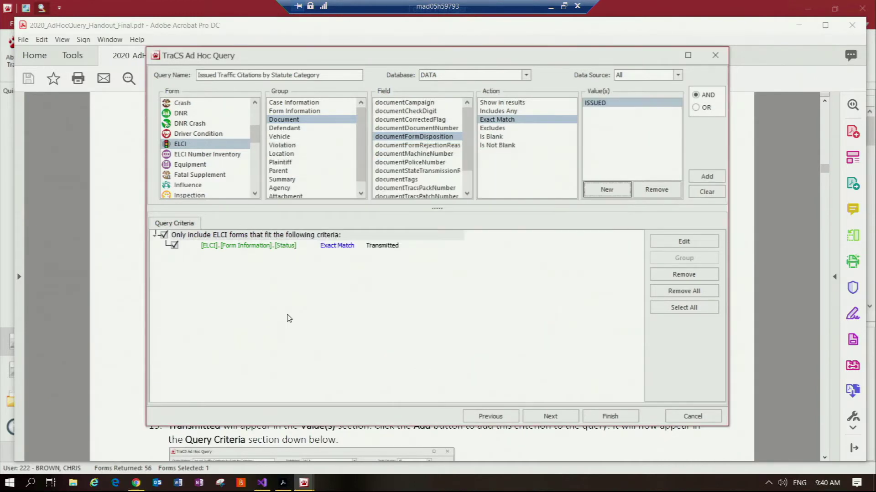
Add the documentFormDisposition criterion with the value ISSUED to the query.
click(706, 176)
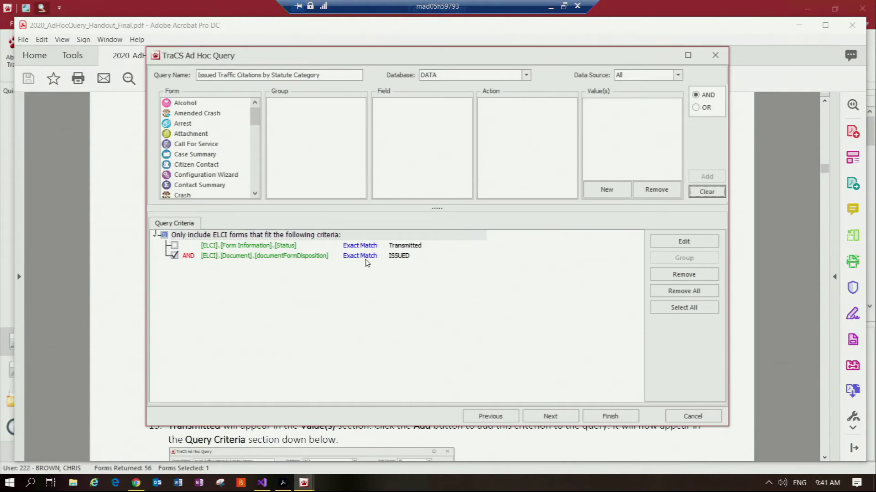
click(701, 110)
click(698, 97)
click(697, 109)
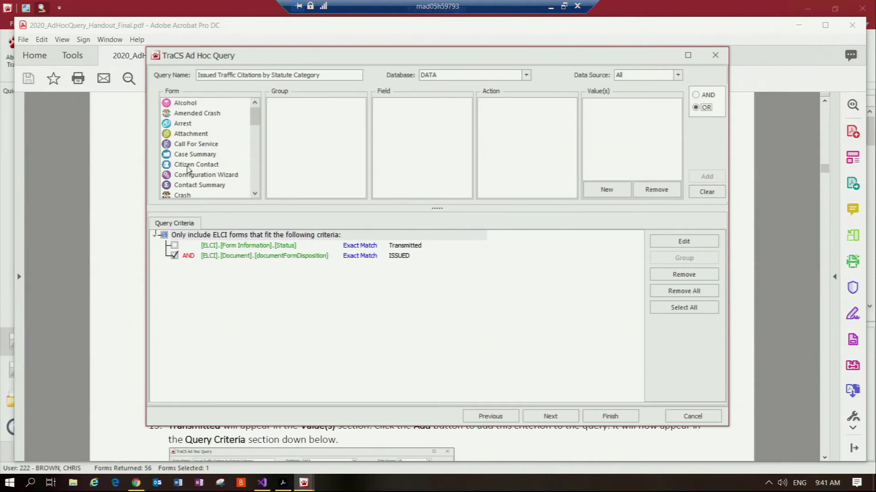
click(188, 186)
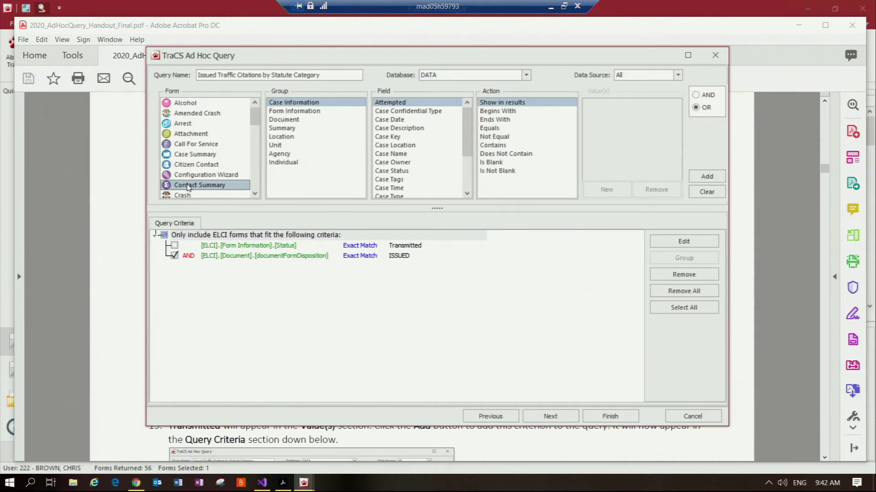
click(696, 95)
Add the violationStatuteNumber field from the ELCI form's Violation group to the query with the Show in results action.
scroll(258, 177, down, 3)
click(181, 144)
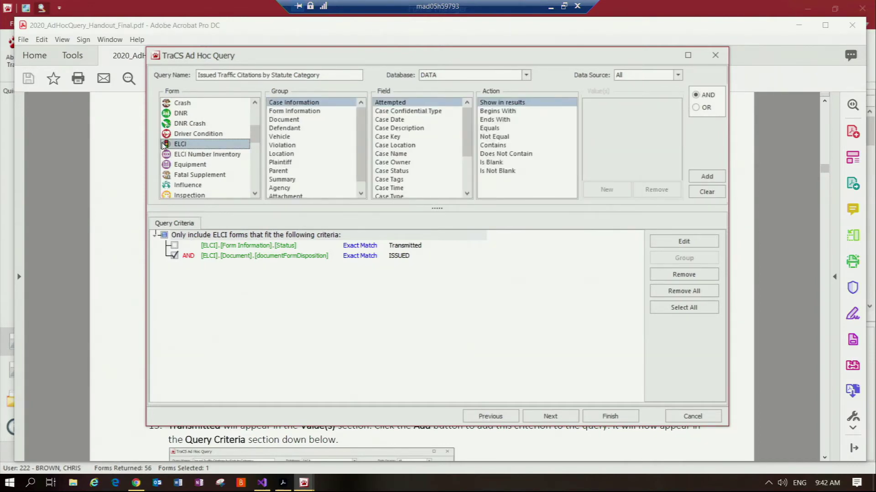
click(286, 146)
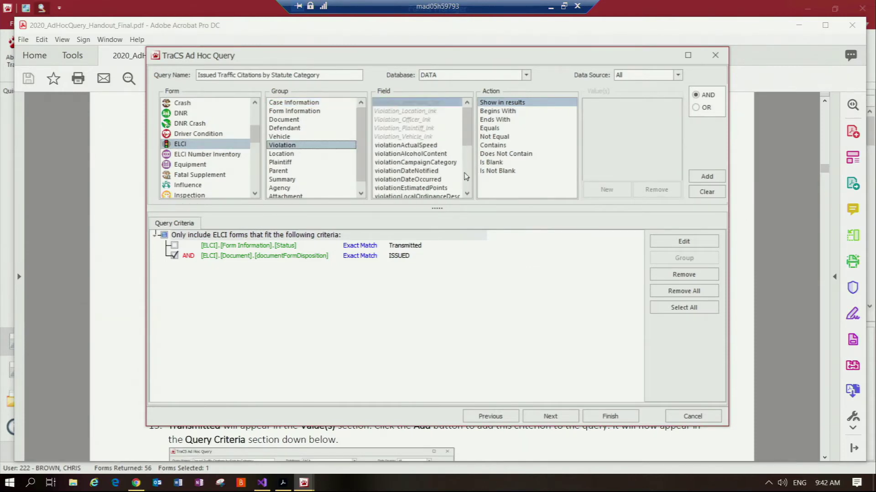
click(466, 177)
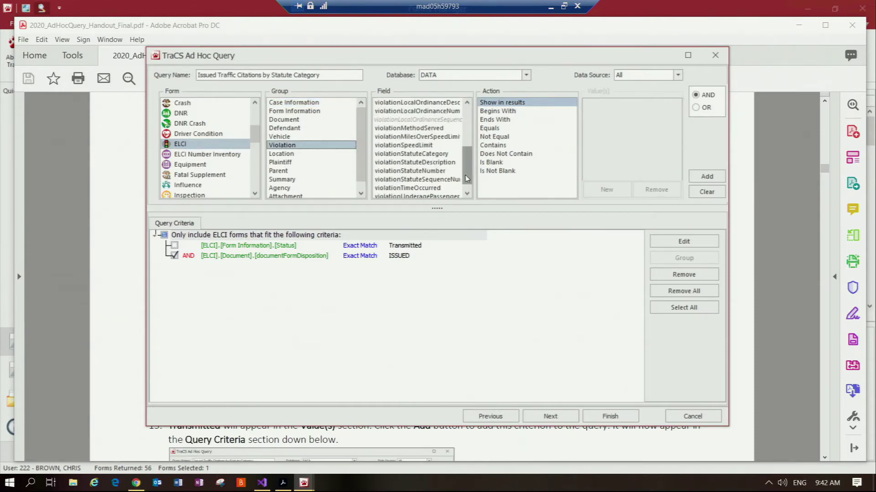
click(419, 171)
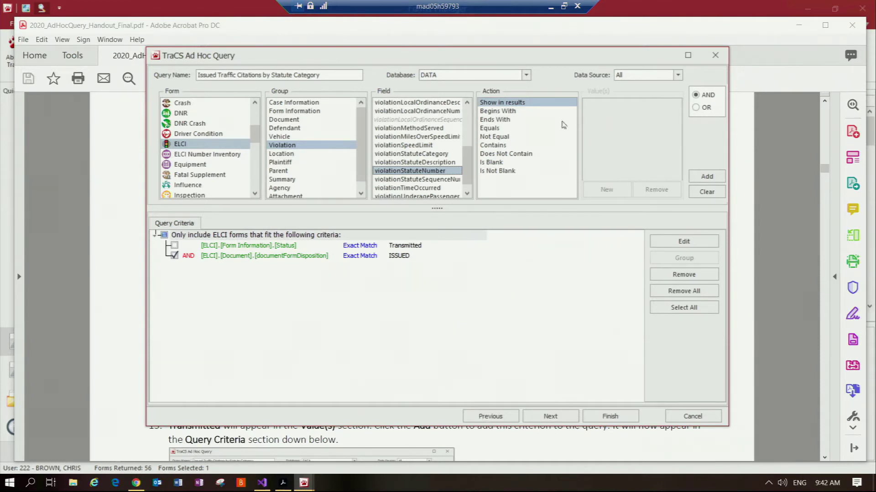
click(707, 176)
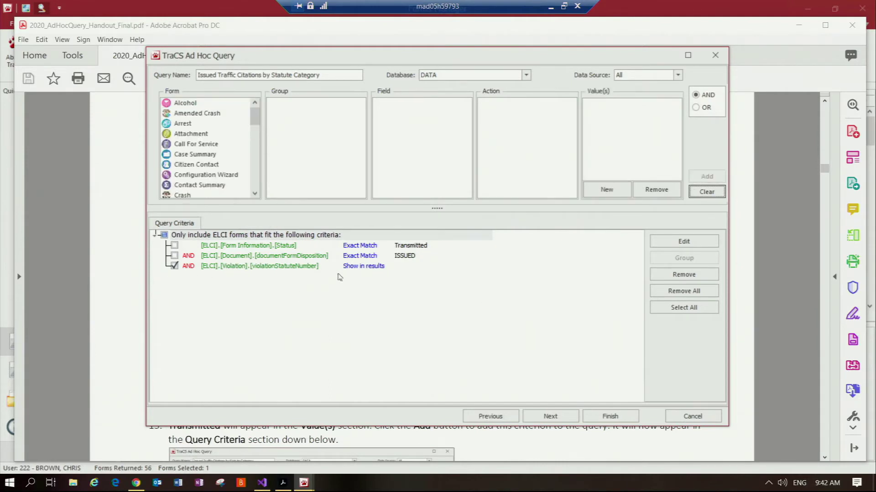
Add the violationStatuteDescription field from the ELCI form's Violation group to the query with the Show in results action.
click(254, 181)
click(180, 144)
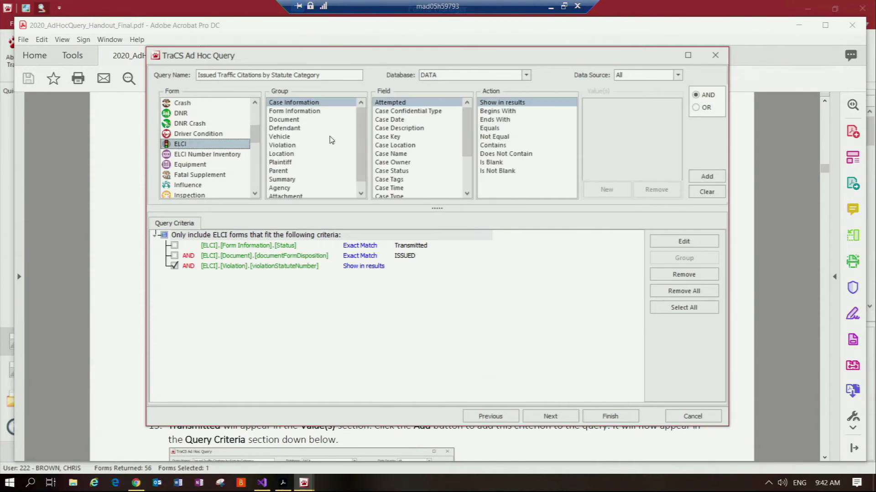
click(281, 147)
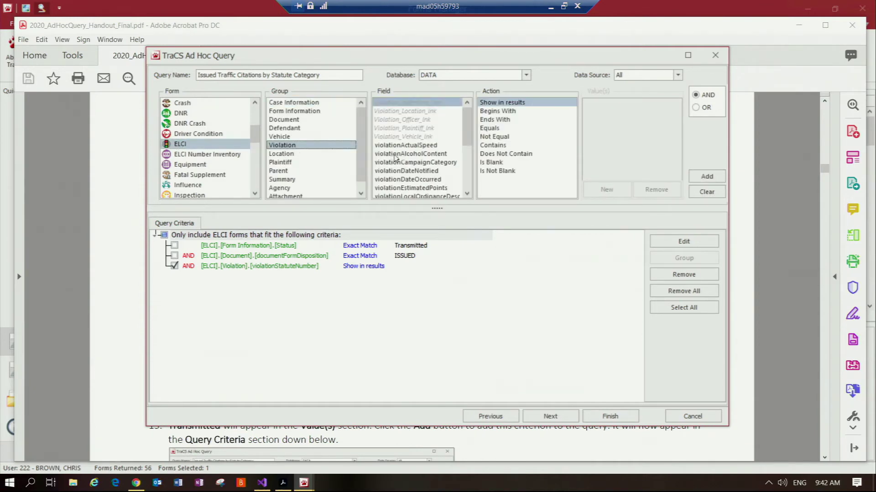
click(469, 187)
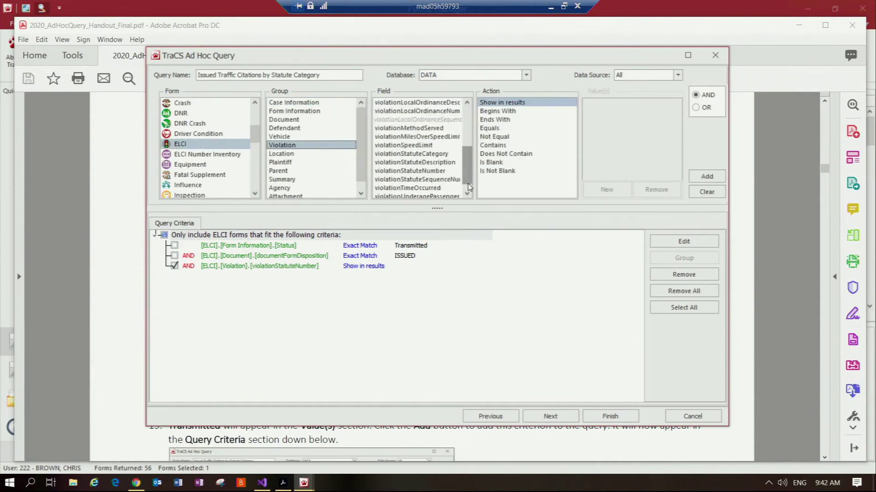
click(427, 163)
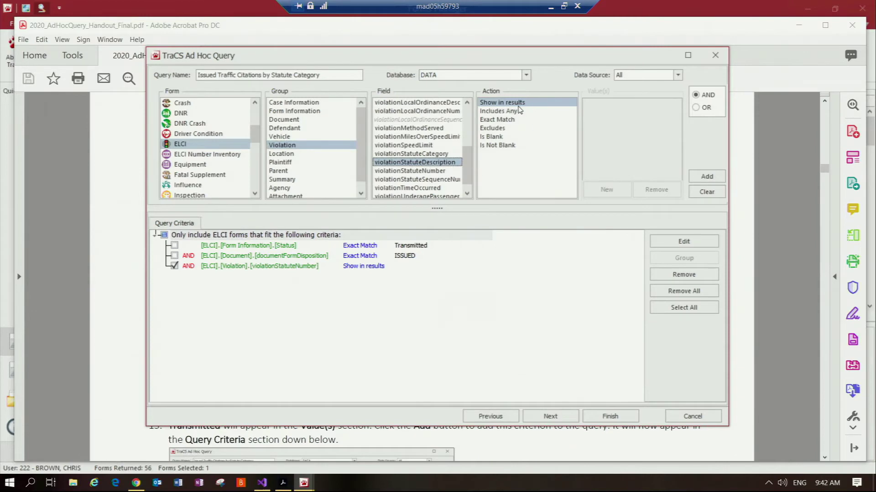
click(706, 176)
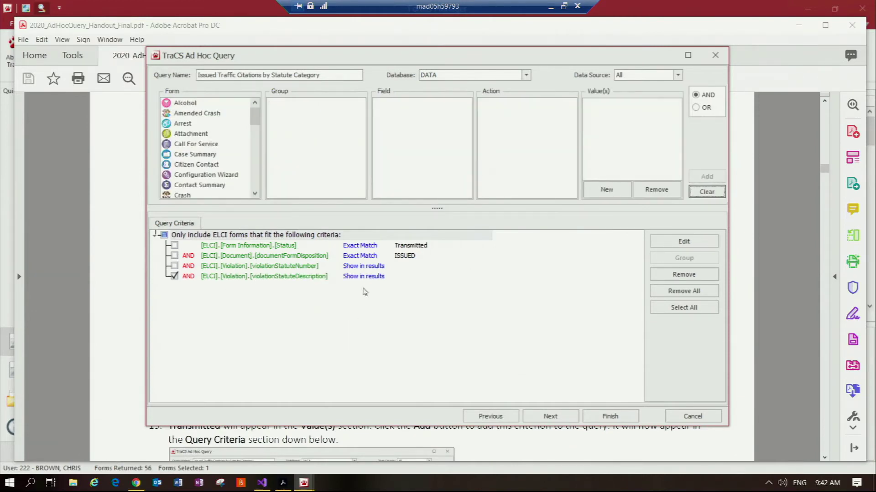
Choose the violationStatuteCategory field in the ELCI form's Violation group with the Includes Any action.
click(254, 180)
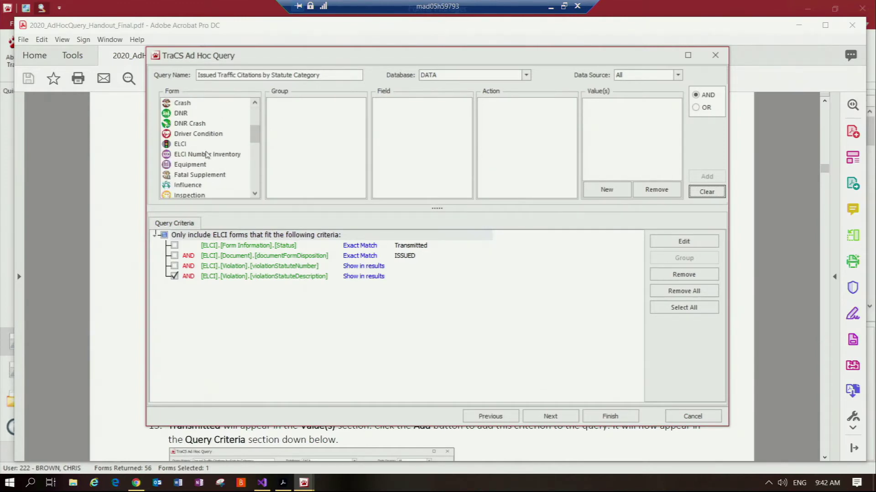
click(180, 144)
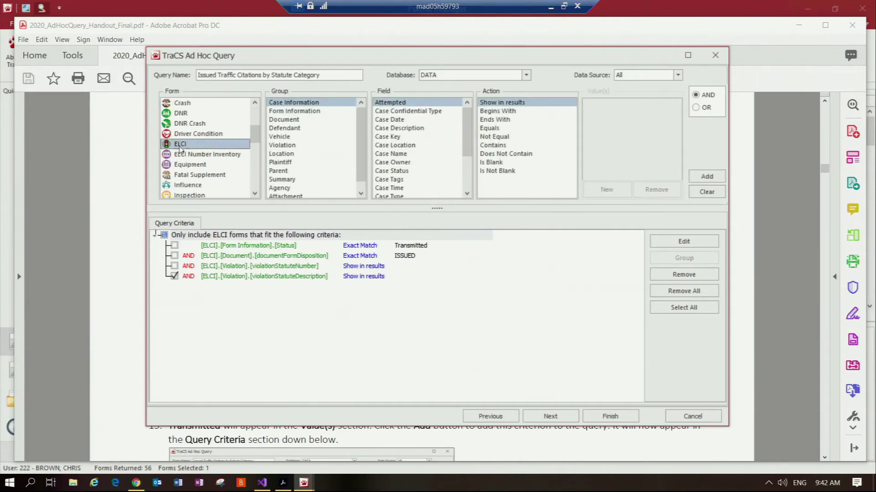
click(286, 146)
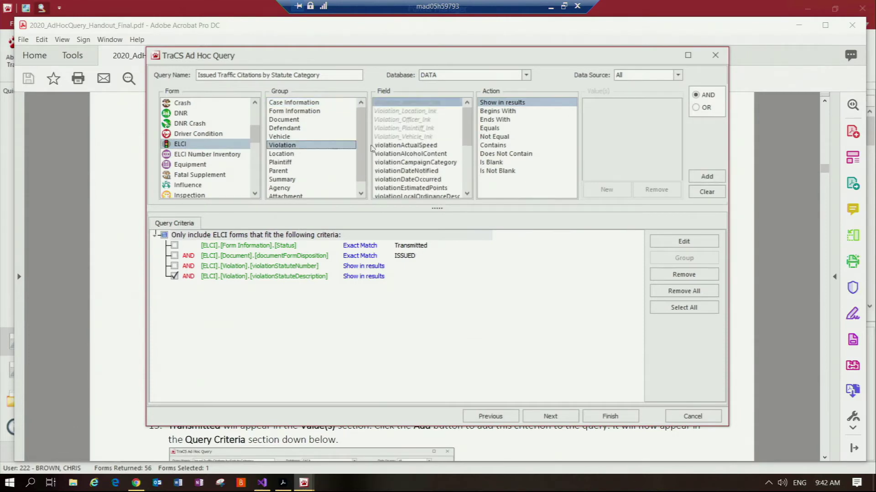
click(469, 184)
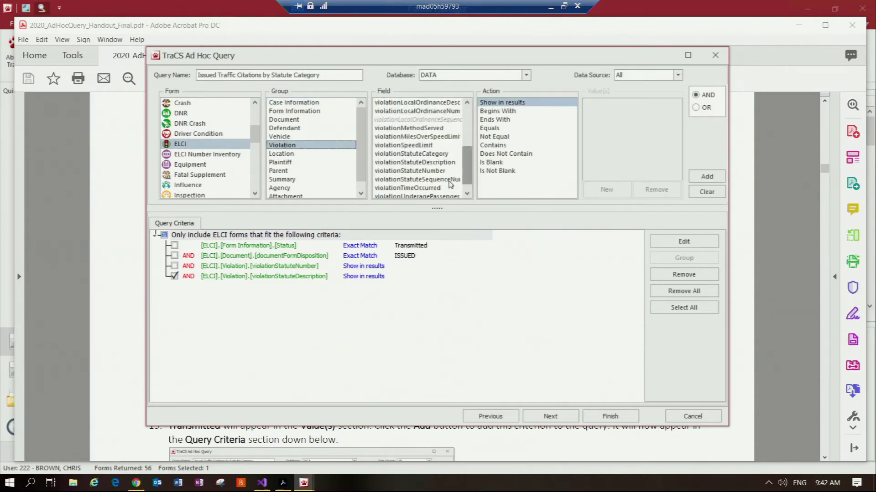
click(424, 154)
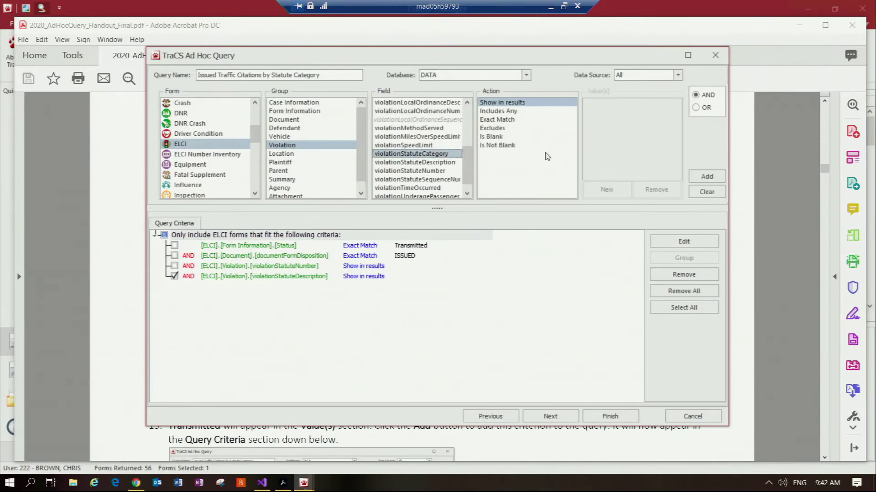
click(498, 111)
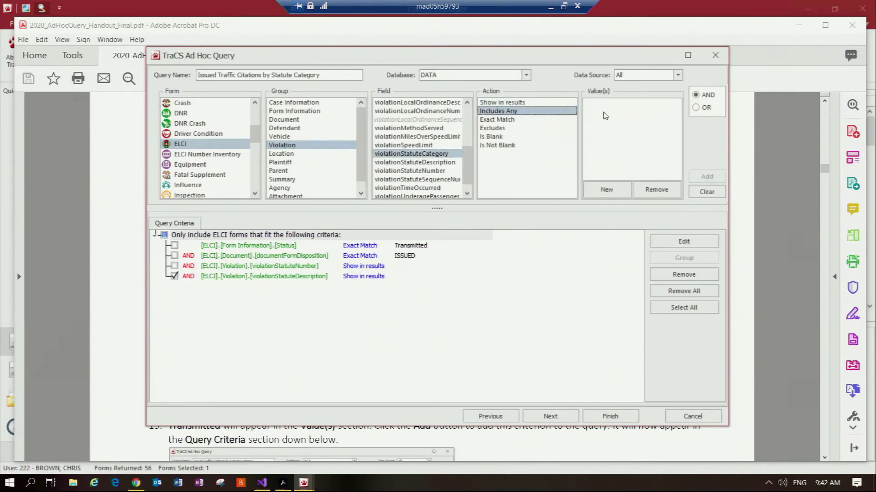
Make the statute category value a required user prompt reading SELECT STATUTE CATEGORIES and add the criterion to the query.
click(607, 190)
click(615, 194)
click(611, 190)
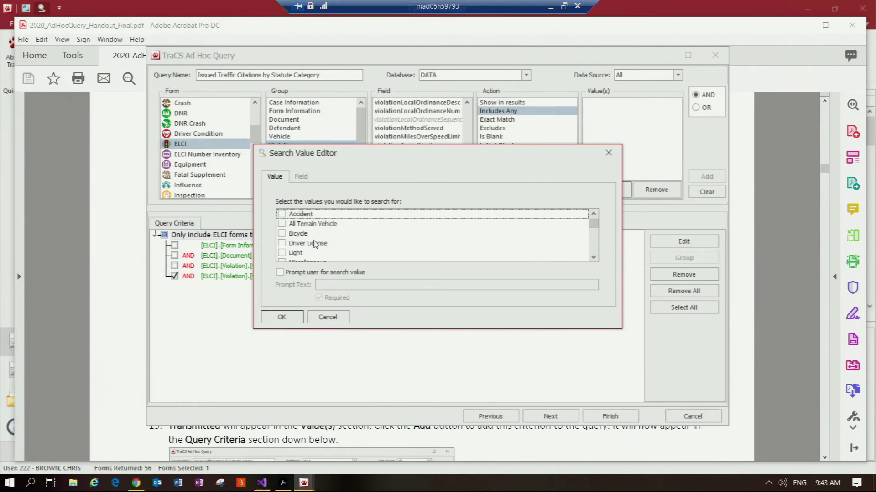
scroll(314, 243, down, 1)
scroll(315, 244, down, 1)
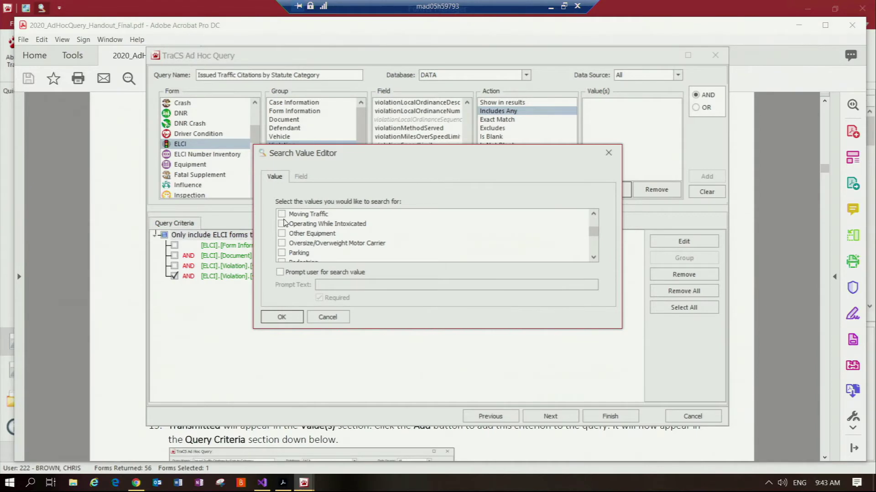
scroll(282, 218, down, 1)
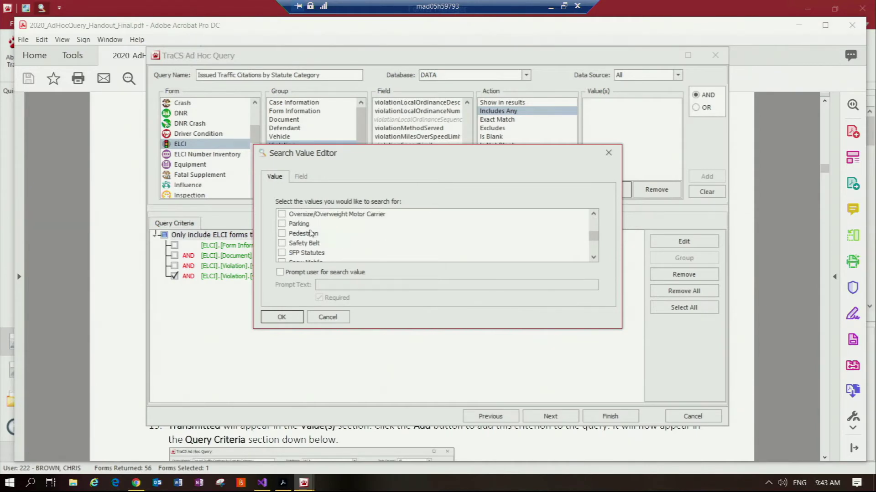
click(284, 272)
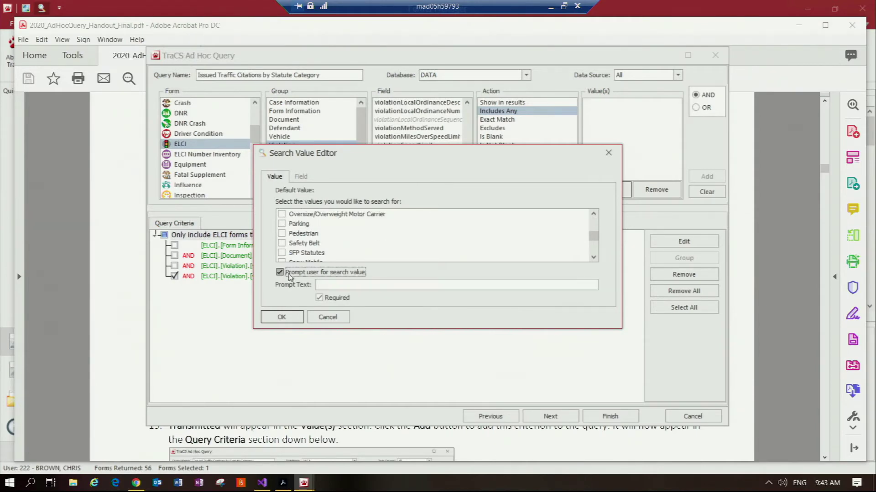
click(369, 286)
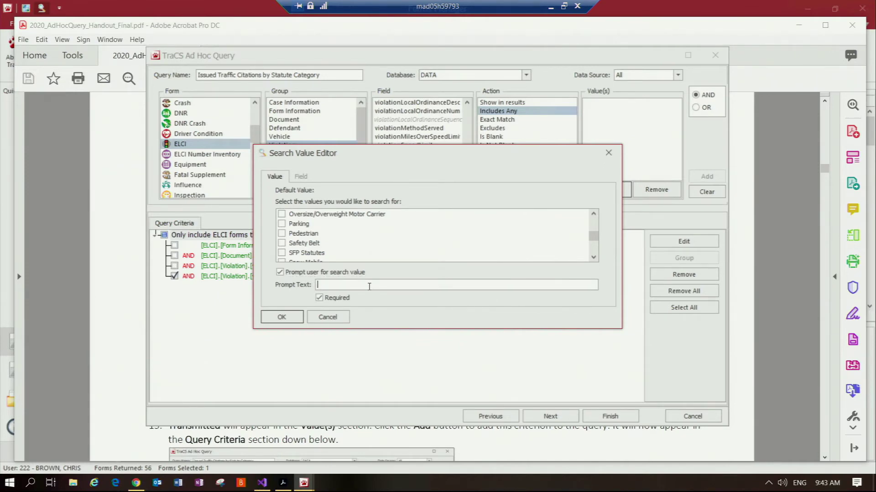
text(SELECT STATUTE CATEGORIES)
scroll(306, 243, up, 5)
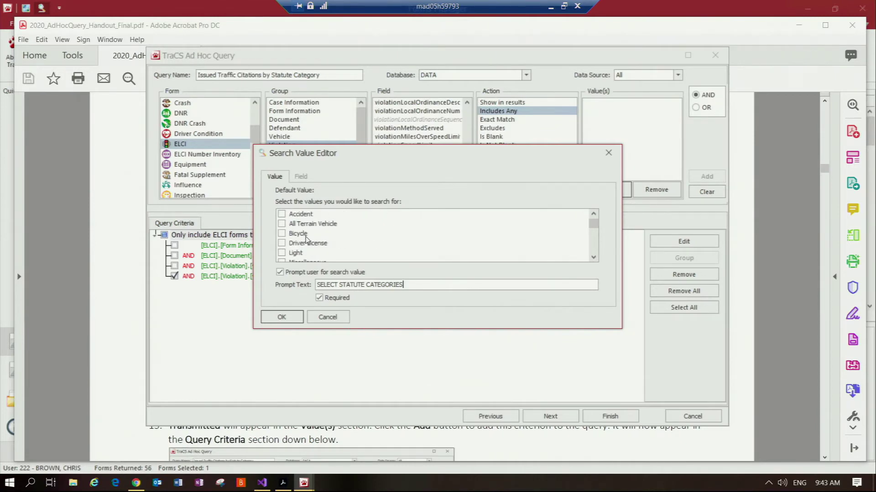
click(290, 318)
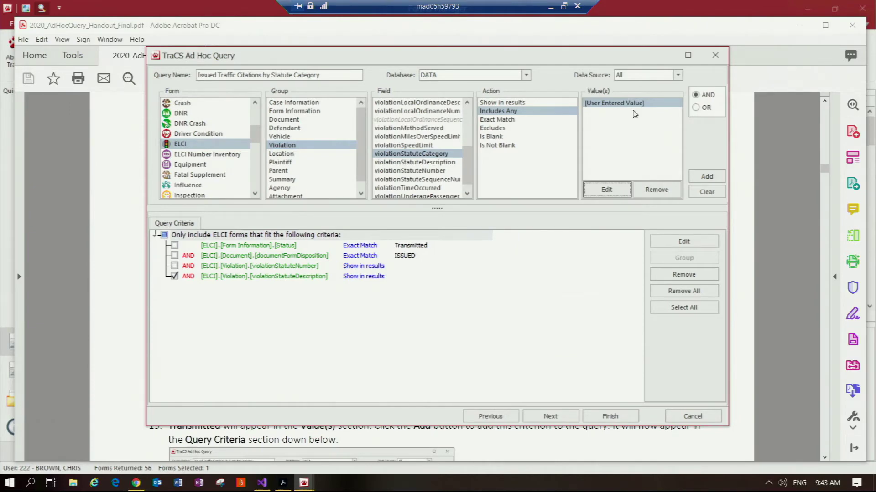
click(707, 179)
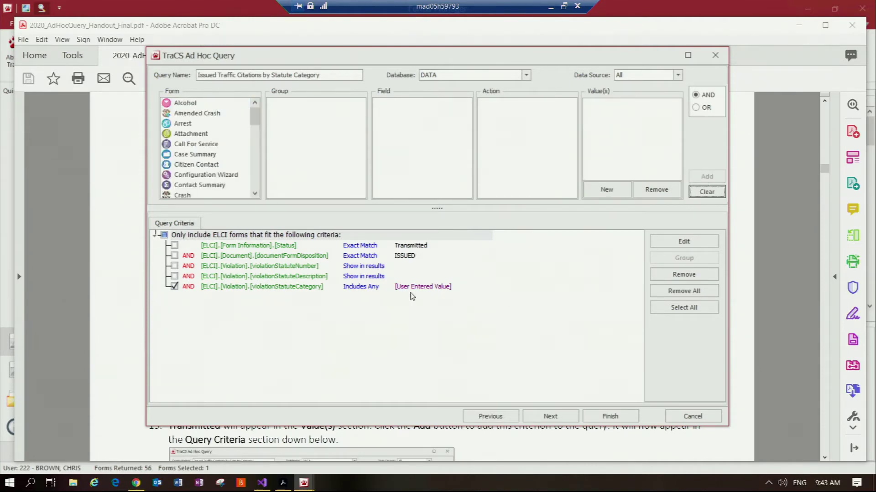
Choose the violationDateOccurred field in the ELCI form's Violation group with the Range action.
click(256, 176)
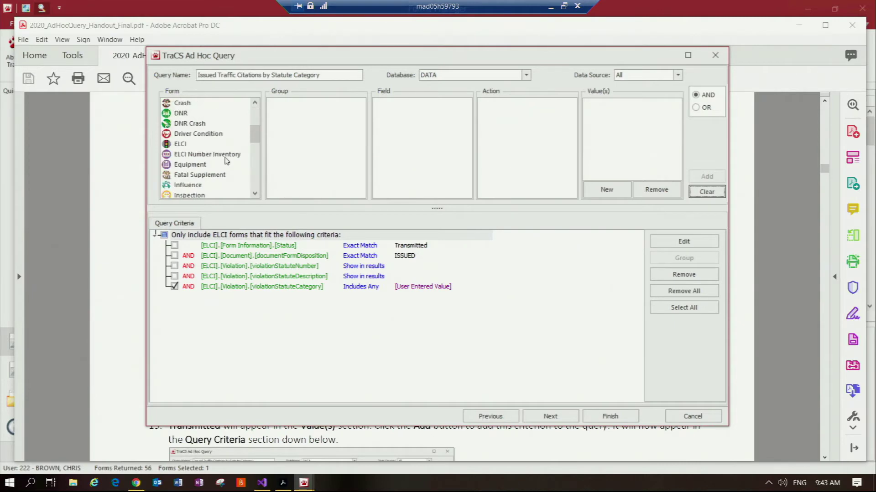
click(178, 144)
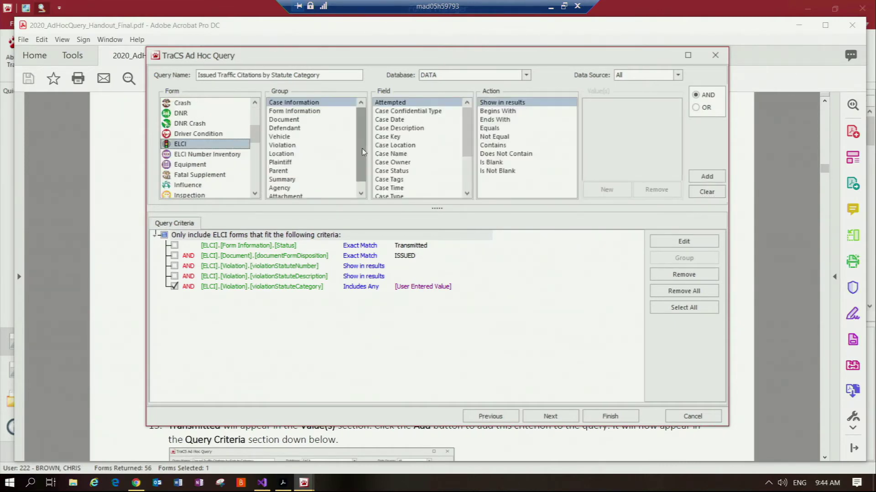
click(288, 148)
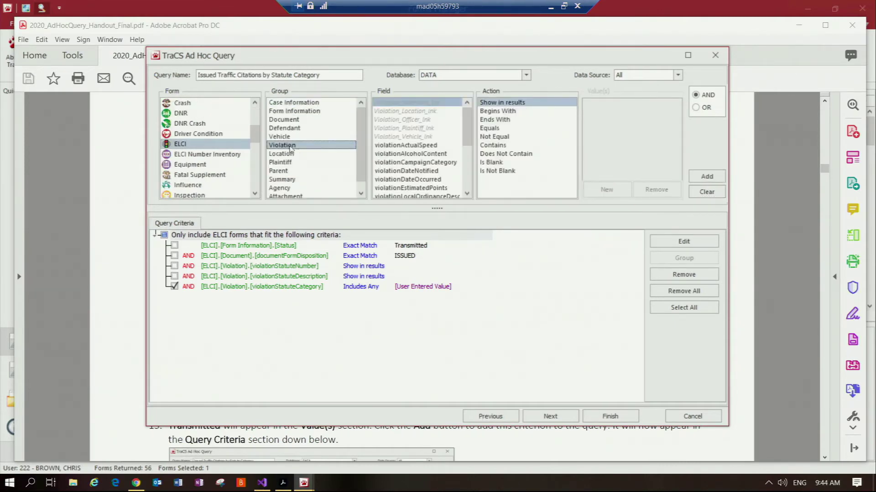
click(467, 193)
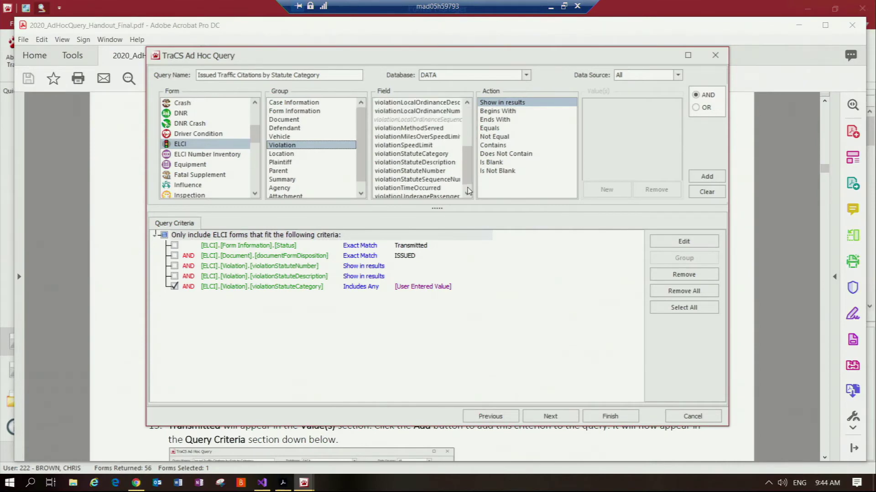
drag(468, 145, 469, 108)
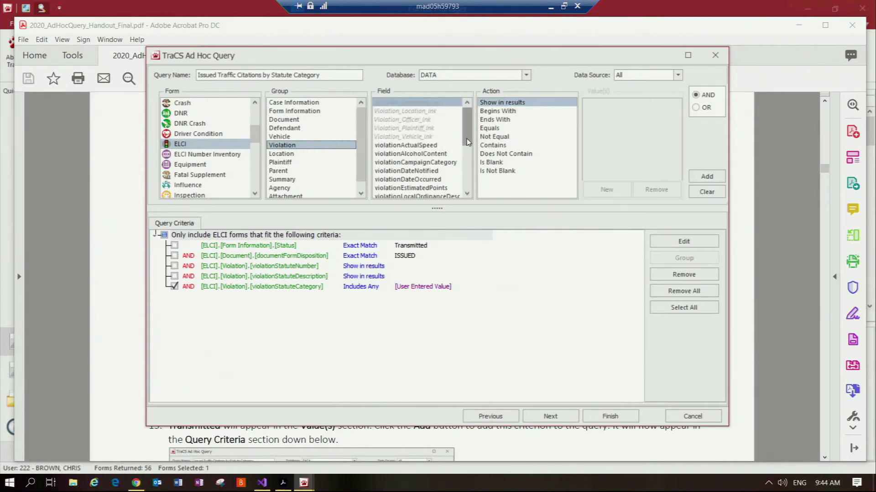
click(424, 181)
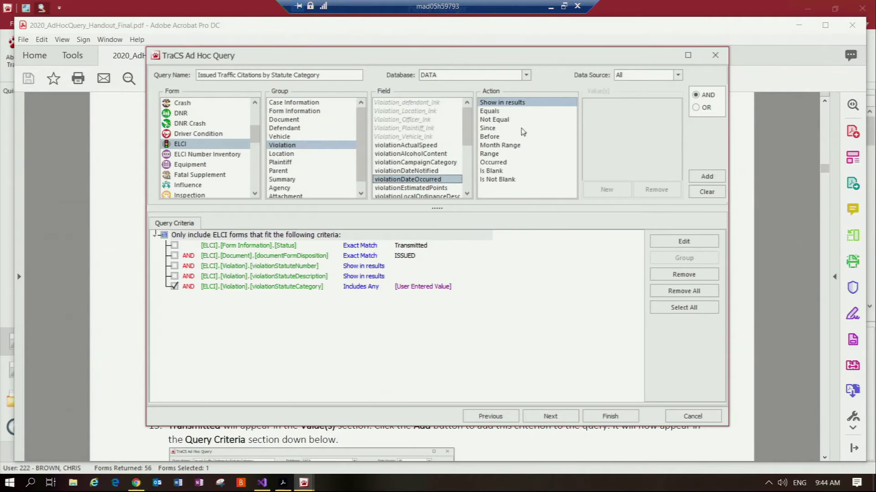
click(493, 155)
Create a user-prompted value for the violation date criterion, required, with the prompt text ENTER VIOLATION DATE RANGE.
click(598, 189)
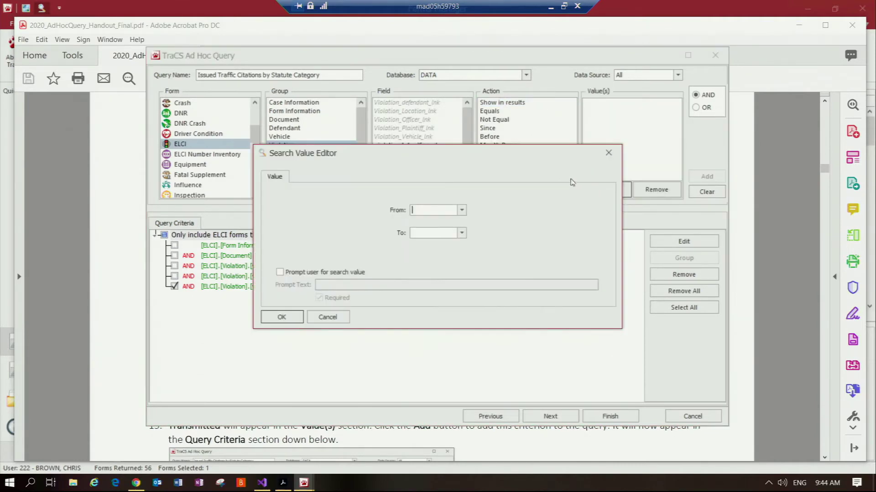
click(280, 273)
click(373, 284)
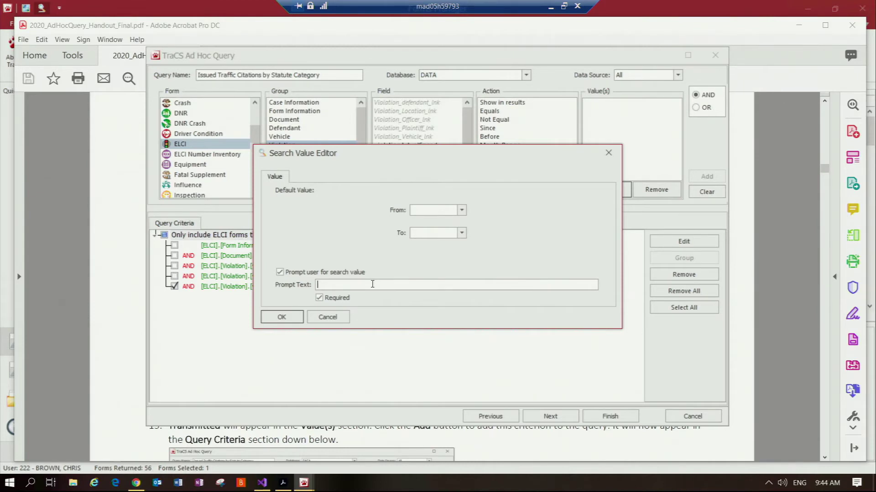
text(ENTER VIOLATION DATE RANGE)
Set the default From date of the violation date range to 1/1/2018.
click(461, 211)
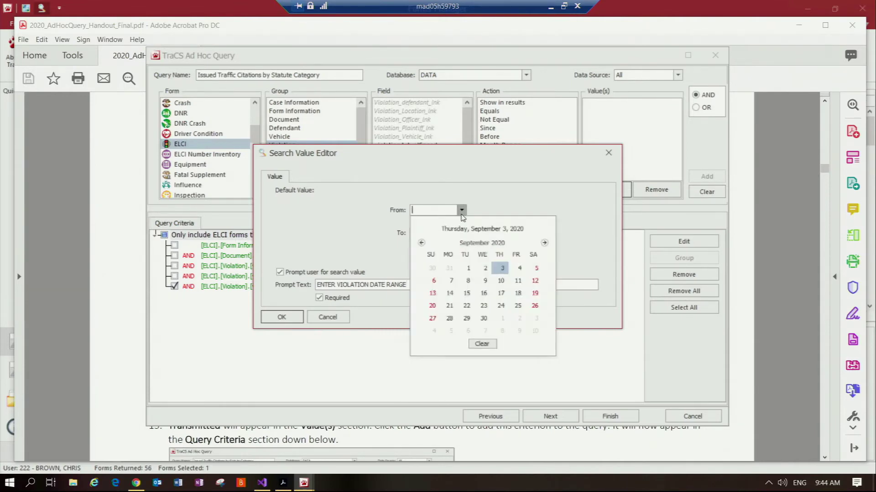
click(482, 243)
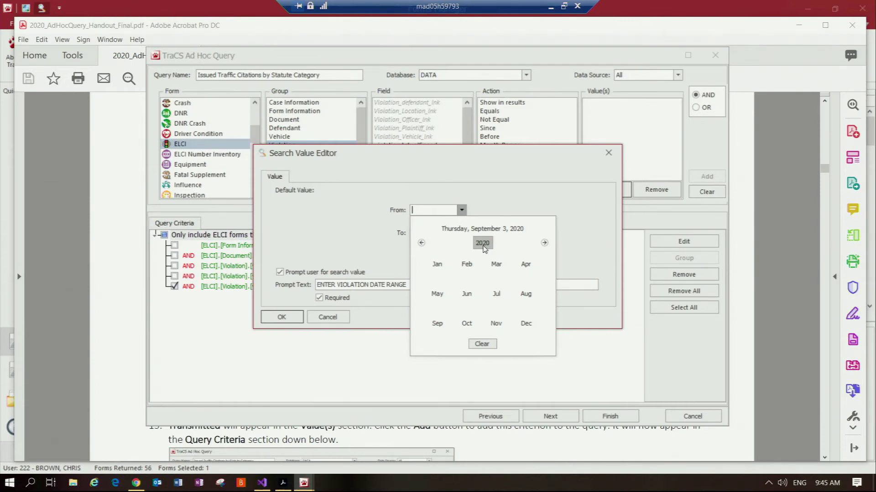
click(484, 244)
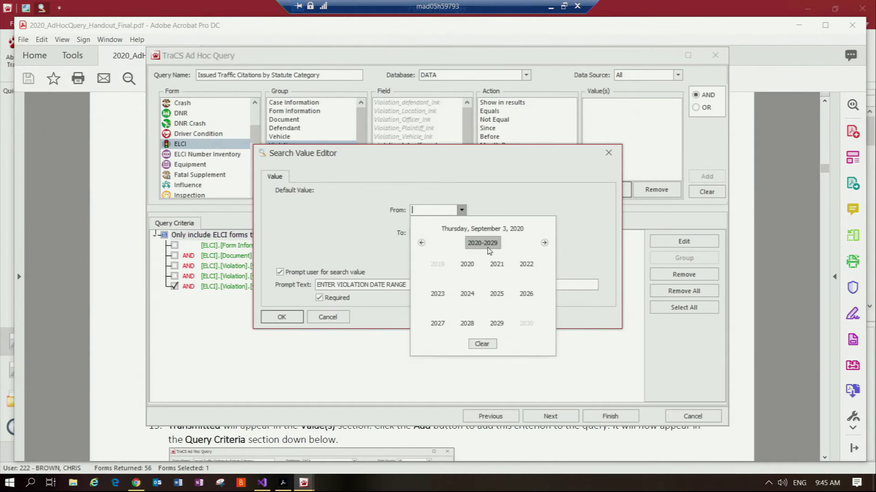
click(422, 243)
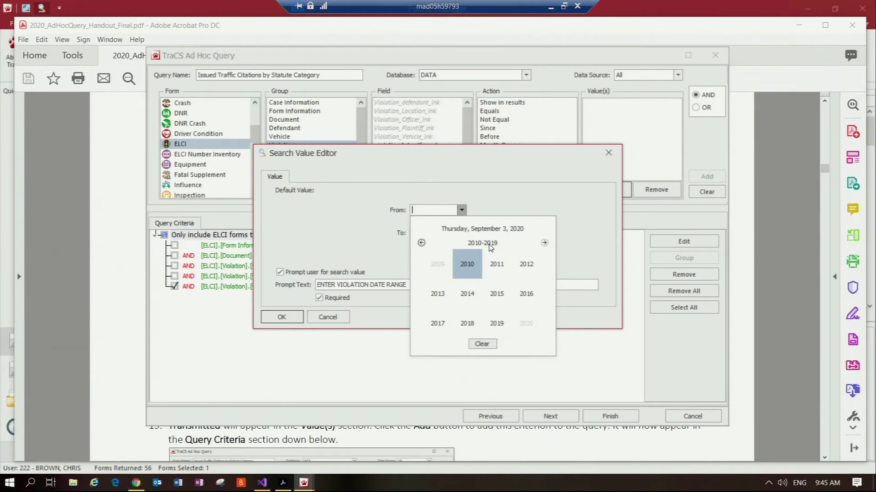
click(470, 324)
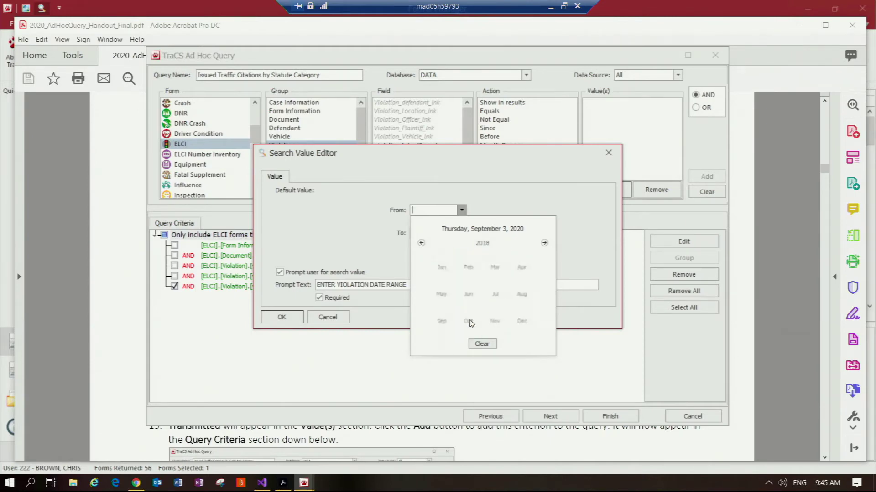
click(438, 265)
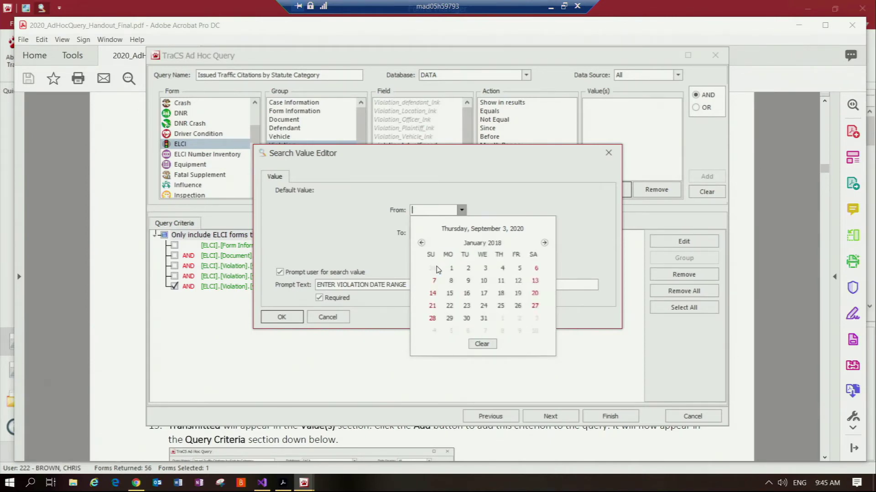
click(449, 269)
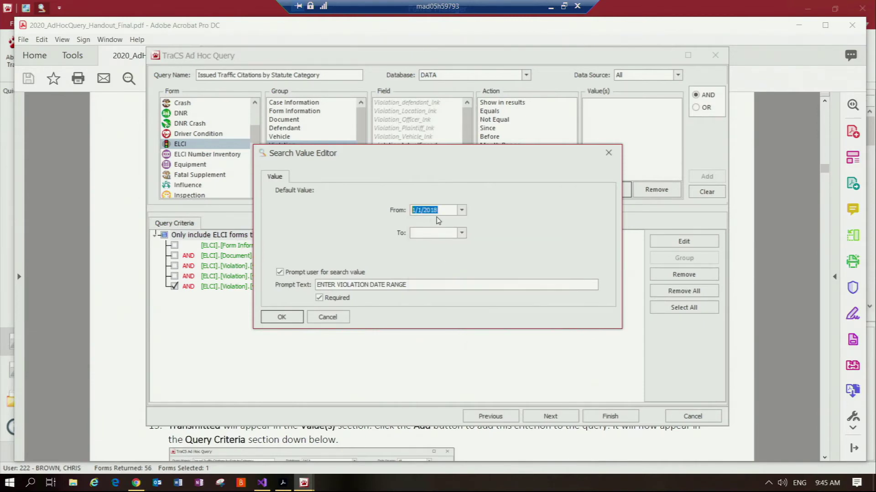
Set the default To date to 12/31/2019 and add the violationDateOccurred range criterion to the query.
click(462, 233)
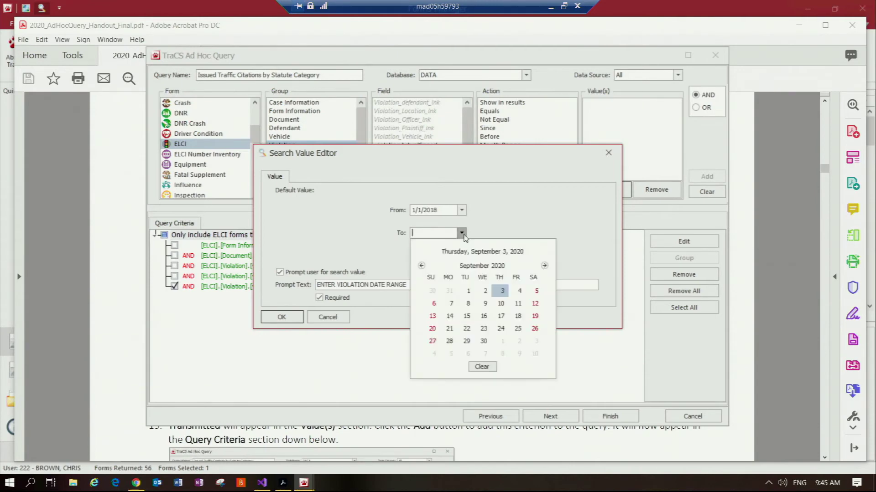
click(433, 234)
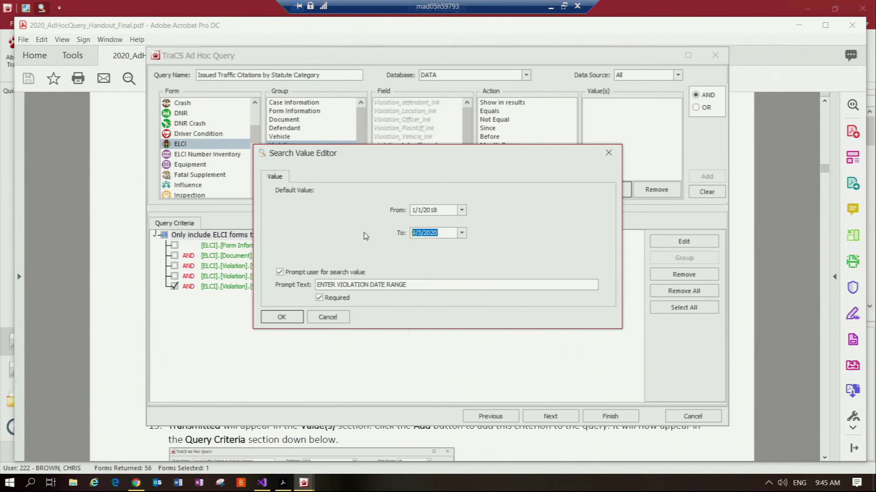
key(BackSpace)
text(12)
text(1212/31/)
text(2)
text(019)
key(Tab)
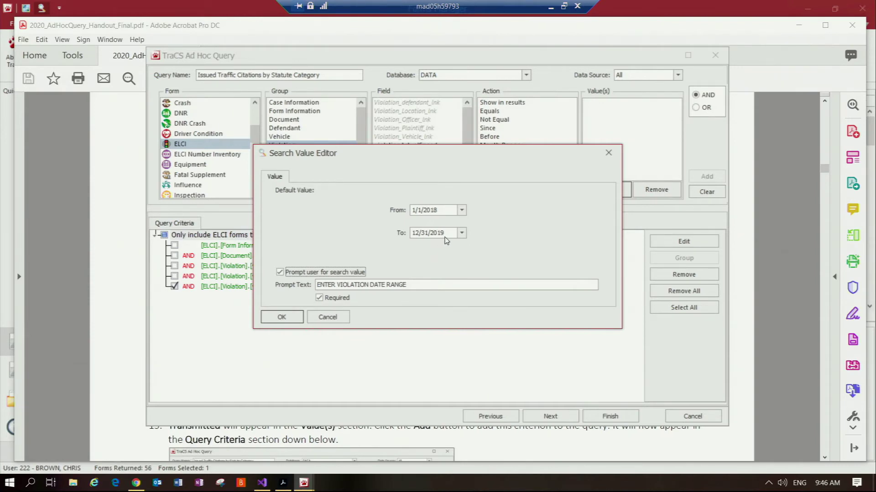
click(282, 316)
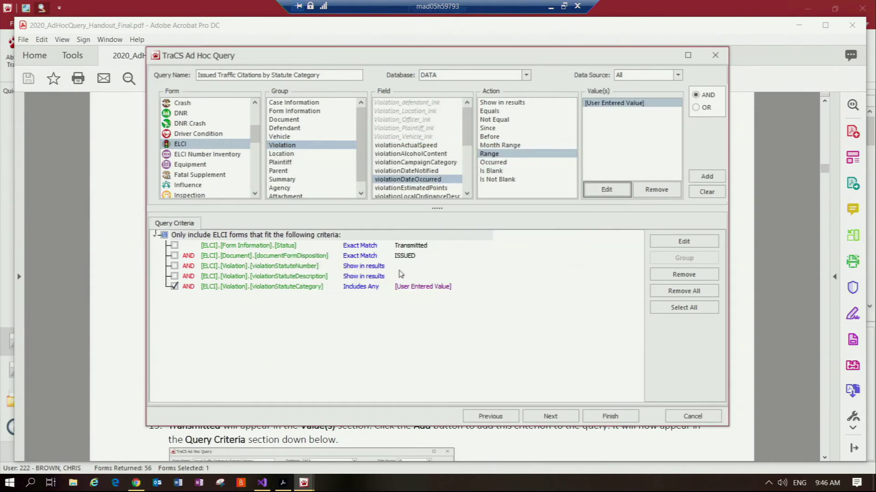
click(705, 177)
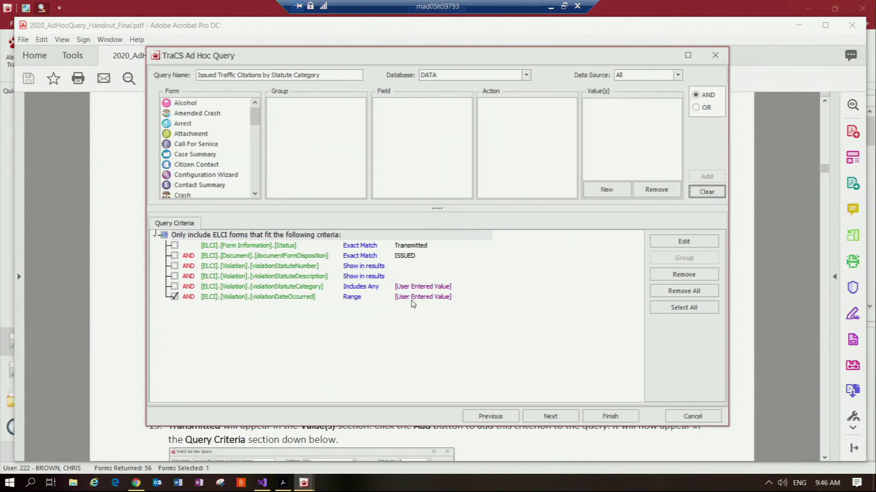
Add the documentDocumentNumber field from the ELCI form's Document group with the Show in results action, and finish the query.
click(257, 181)
click(166, 145)
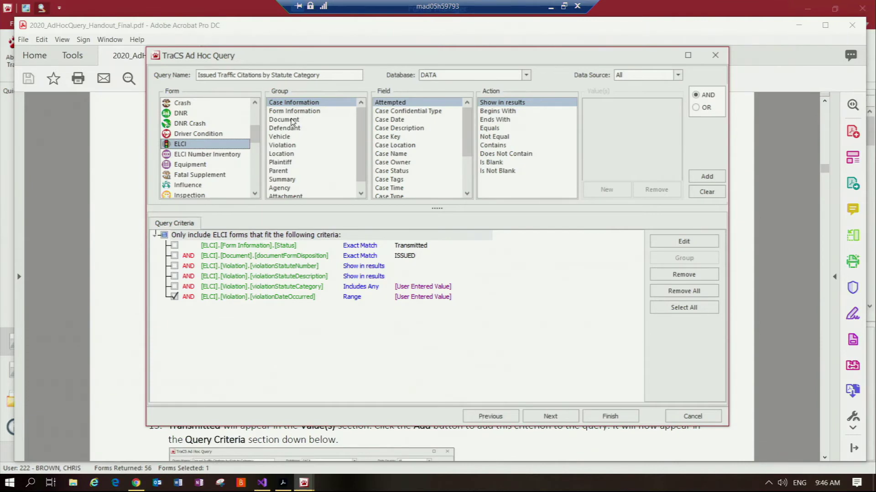
click(292, 120)
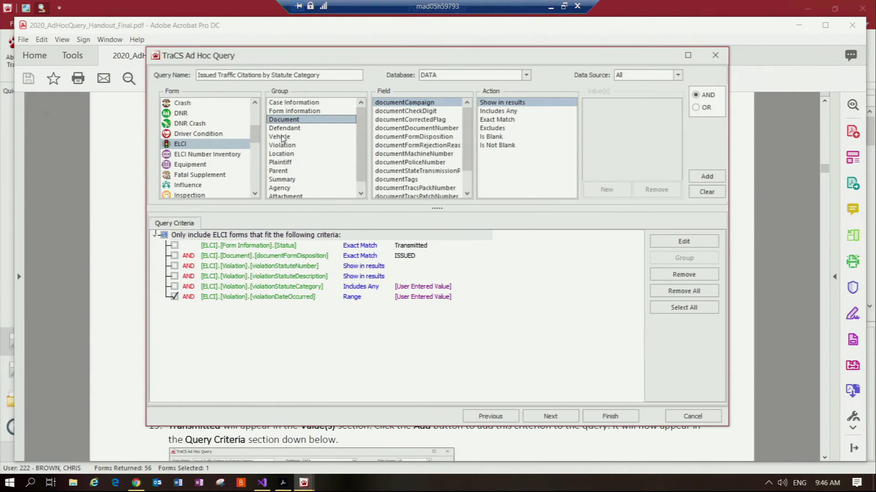
click(407, 129)
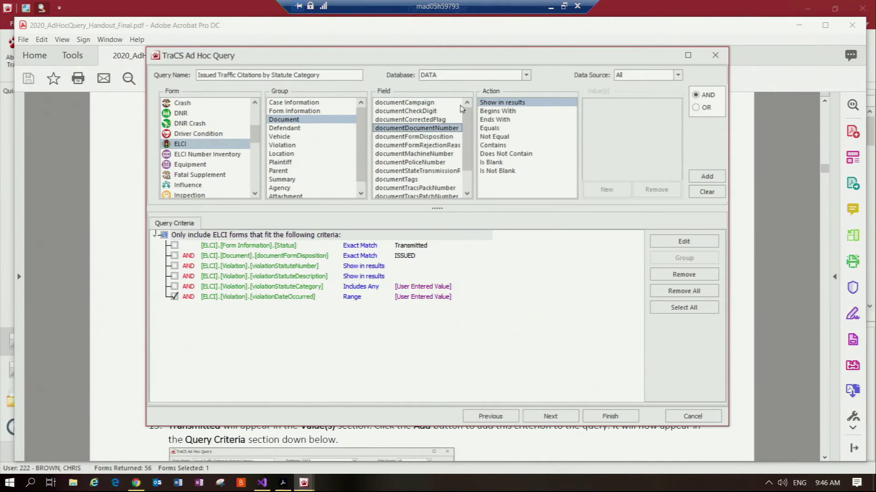
click(707, 176)
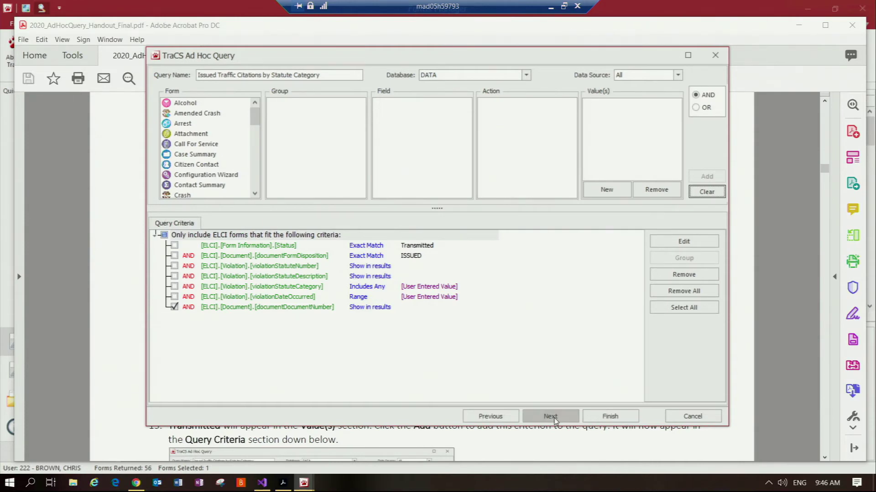
click(610, 417)
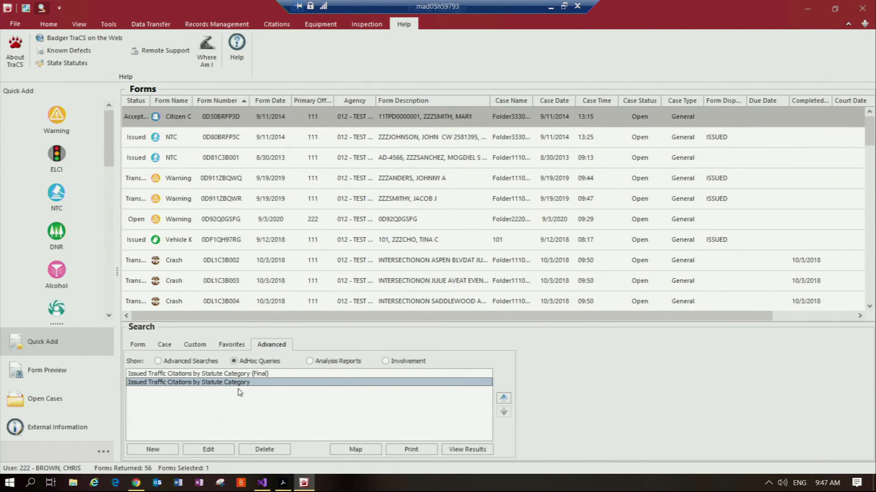
View the query's results for the Driver License and Traffic Sign and Signal statute categories, keeping the default violation date range.
click(468, 450)
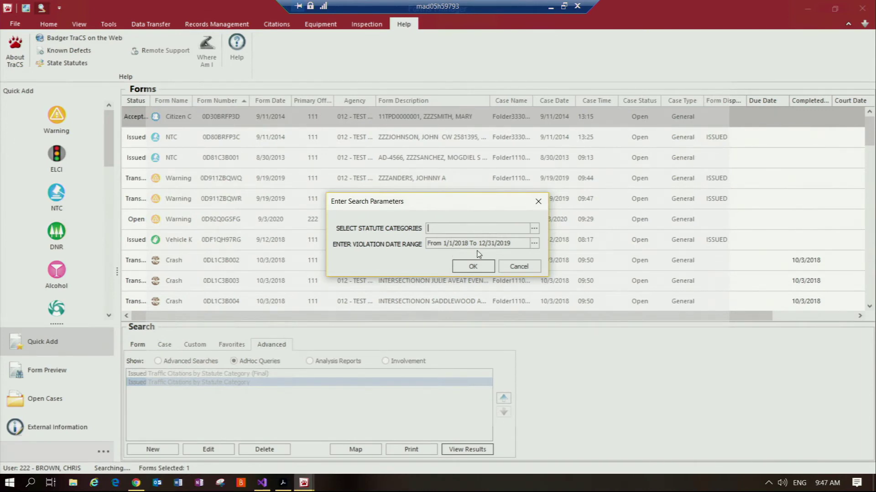
click(534, 229)
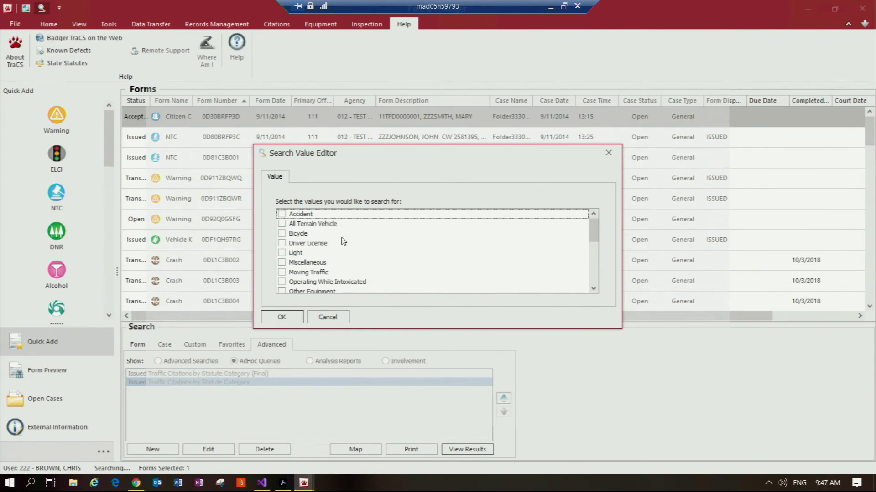
scroll(335, 235, down, 7)
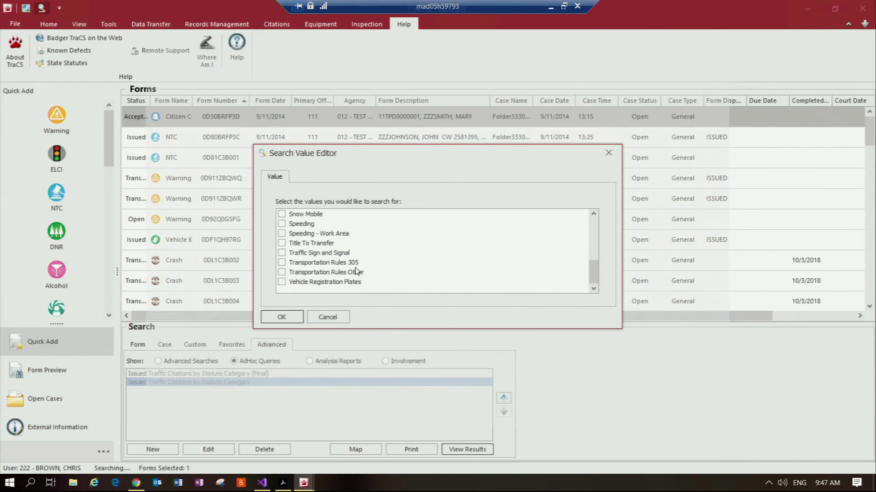
scroll(356, 272, up, 7)
click(283, 243)
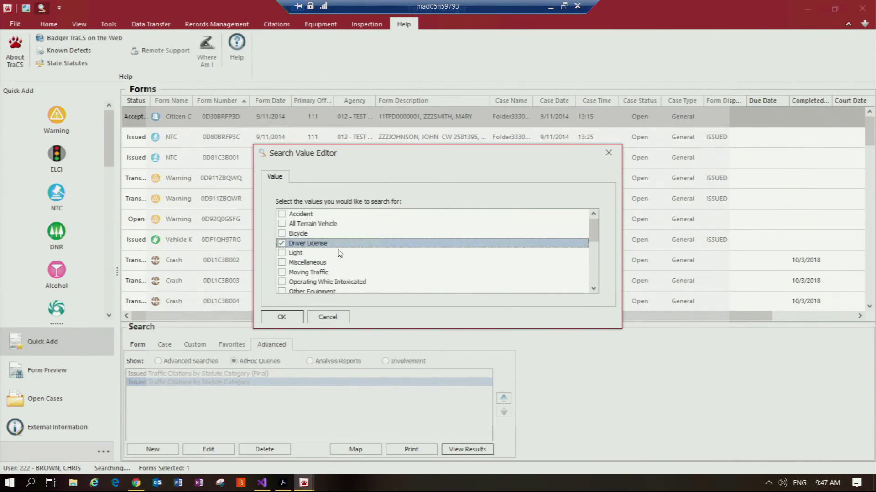
scroll(340, 254, down, 3)
scroll(340, 254, down, 2)
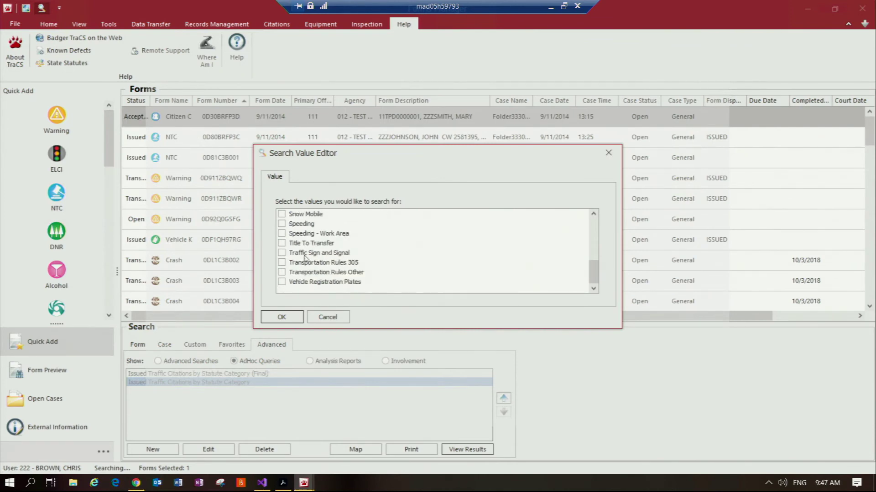
click(282, 254)
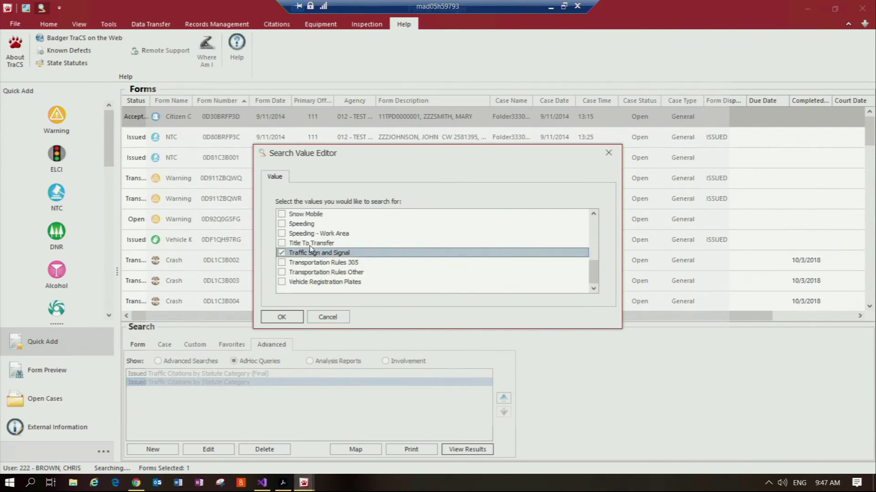
scroll(367, 265, up, 2)
scroll(367, 265, up, 2)
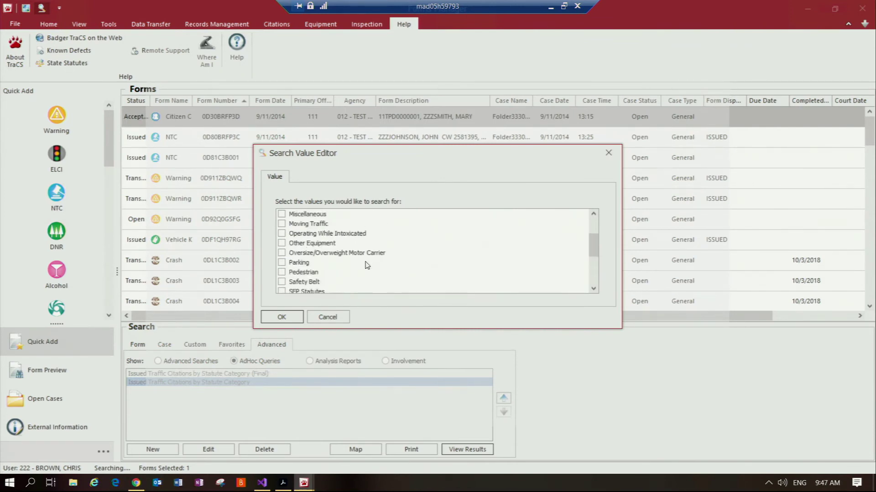
scroll(321, 253, down, 4)
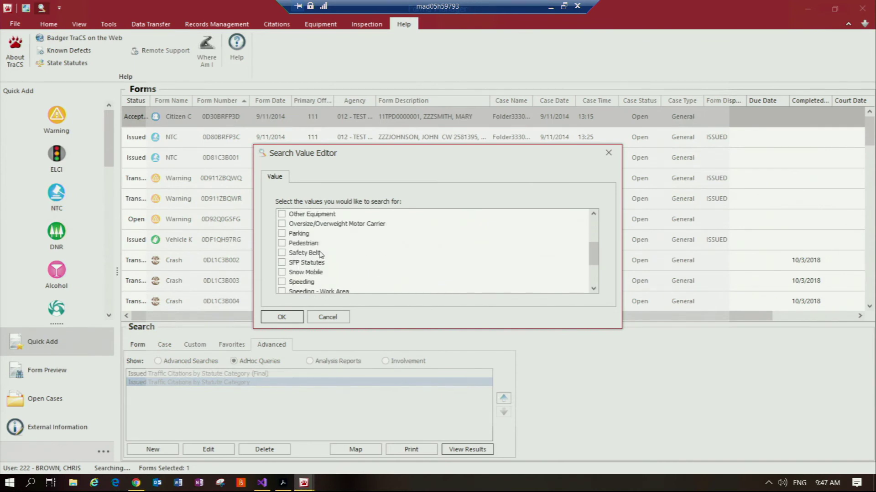
click(283, 317)
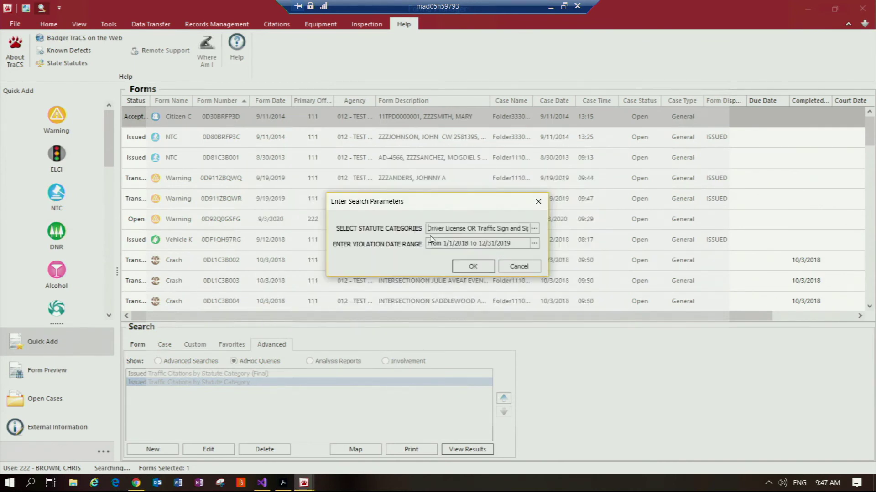
click(493, 265)
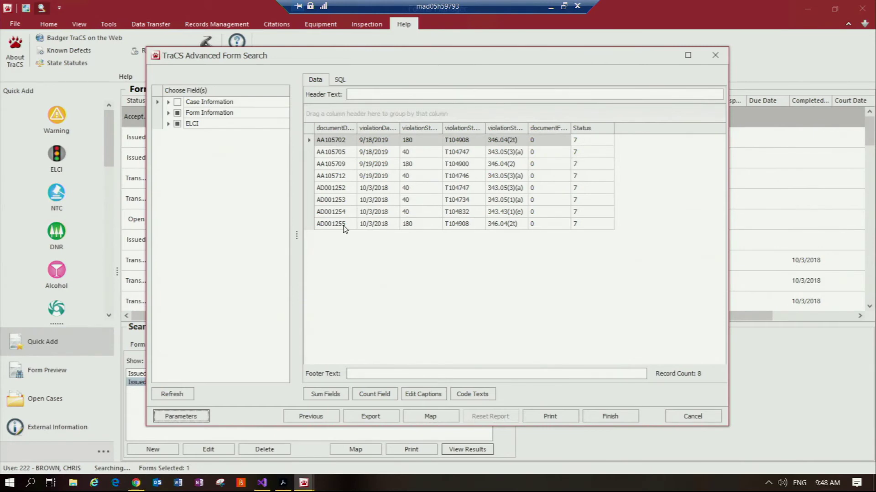
Go through the returned citation rows one by one in the results table.
click(351, 153)
click(349, 166)
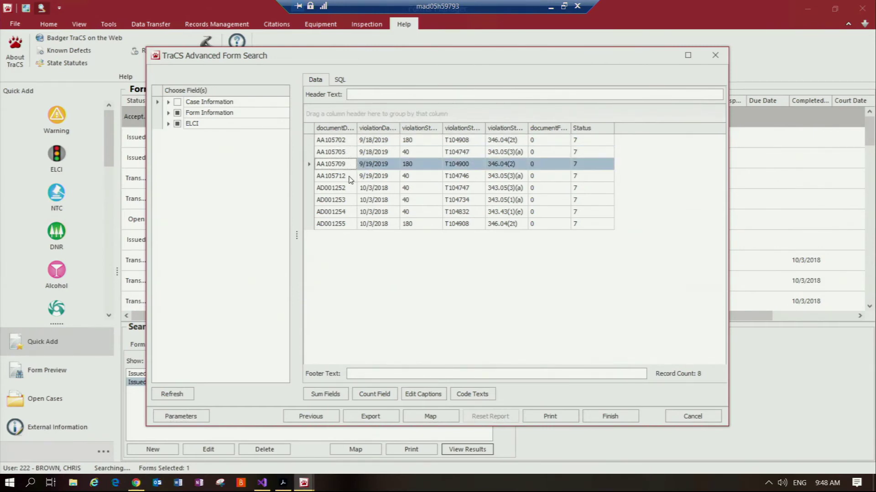
click(349, 177)
click(349, 189)
click(350, 201)
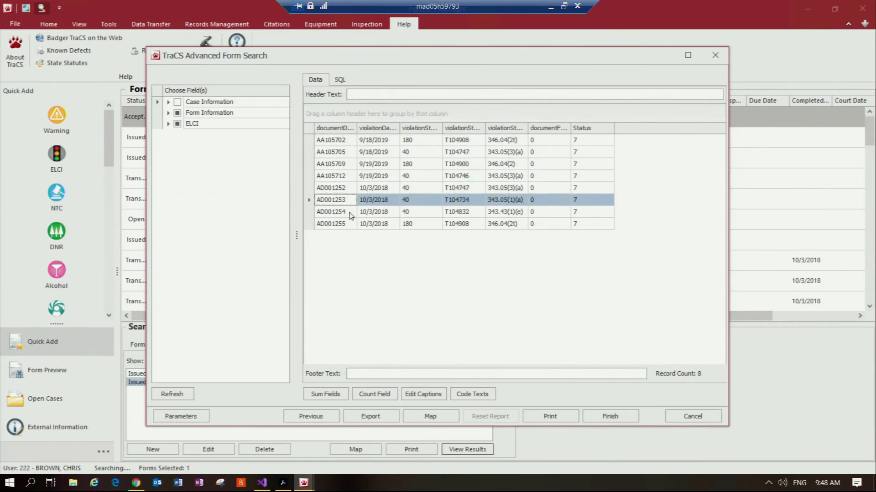
click(351, 212)
click(352, 224)
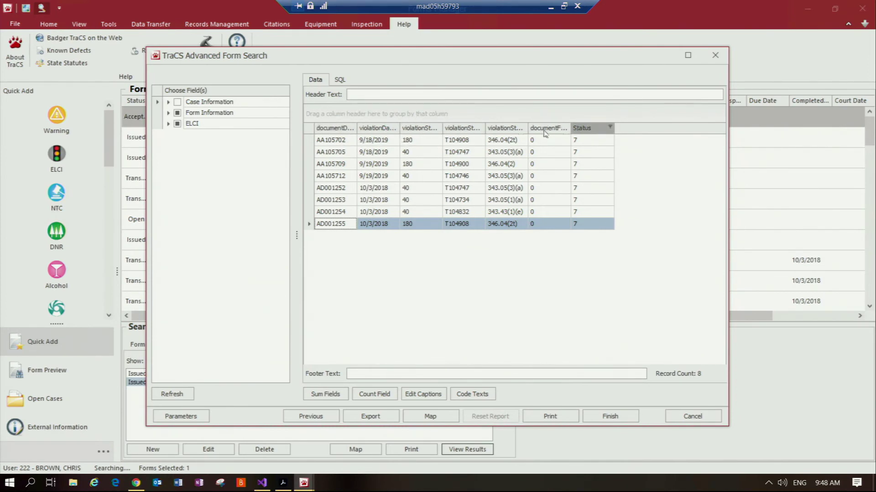
Reorder the result columns: place Status and documentFormDisposition directly after the document number, and move violationStatuteCategory one column further right.
drag(546, 133, 374, 134)
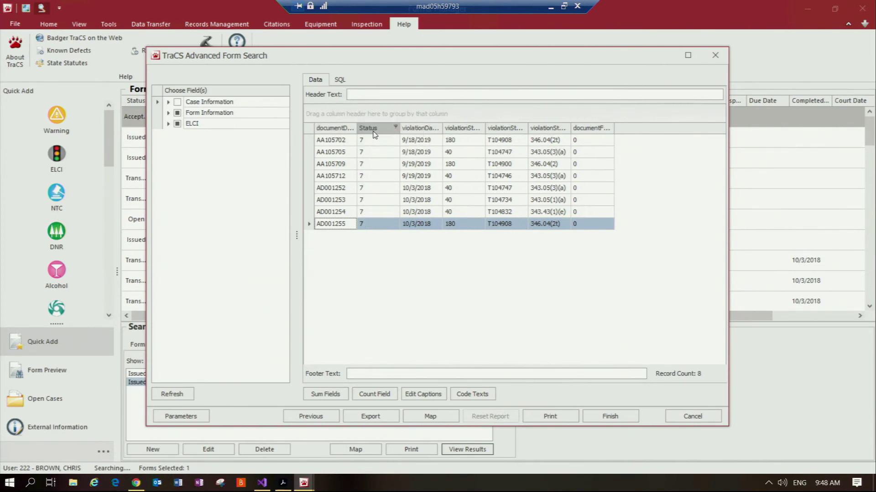
drag(570, 132, 416, 133)
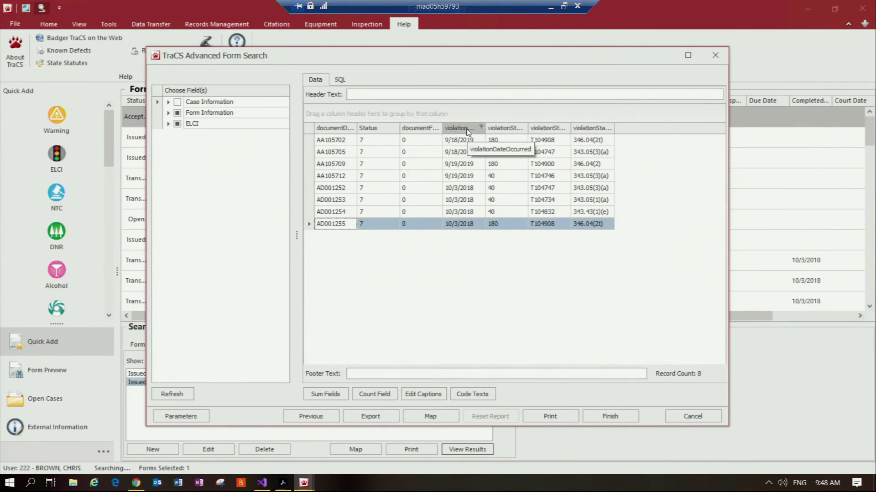
mouse_move(512, 132)
mouse_down()
mouse_move(539, 119)
mouse_move(527, 133)
mouse_up()
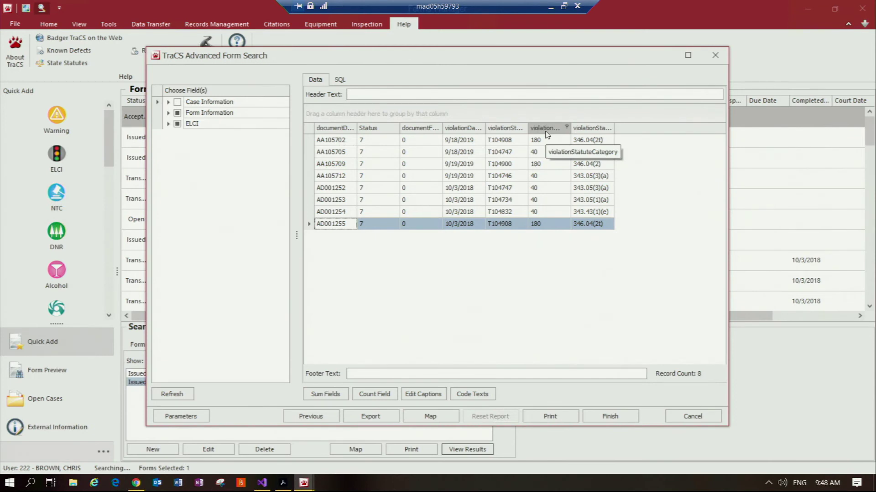
Order the last three result columns as statute number, description, category, and caption the documentFormDisposition column "Form Disposition".
drag(546, 133, 487, 132)
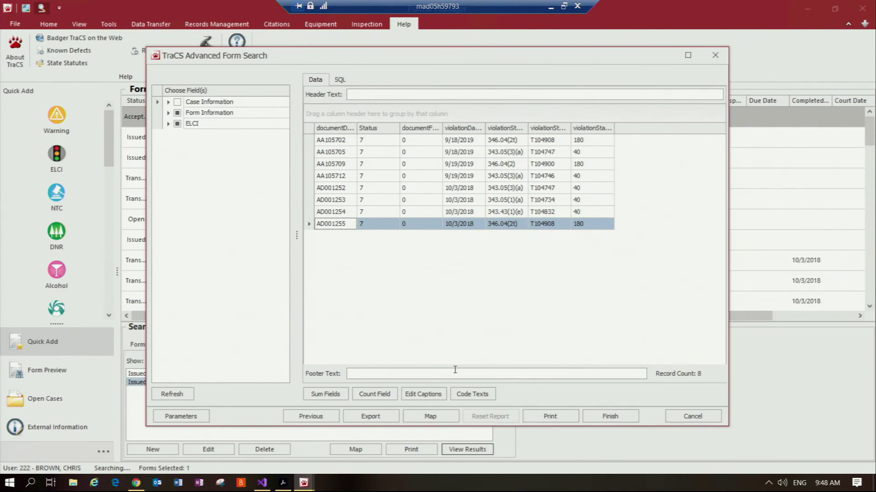
click(432, 396)
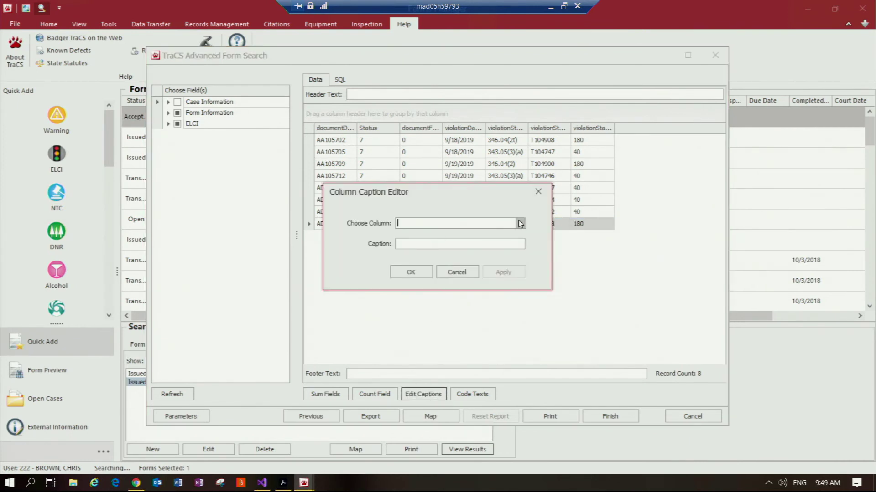
click(520, 223)
click(455, 239)
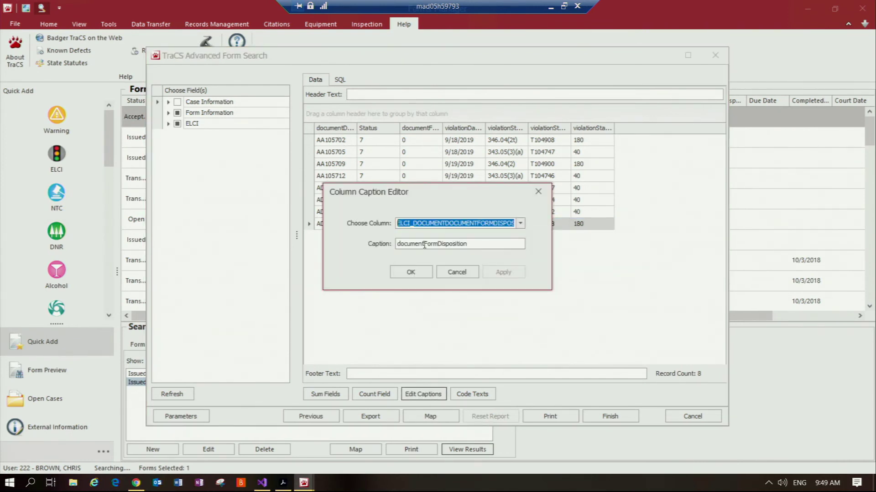
drag(422, 245, 325, 244)
key(BackSpace)
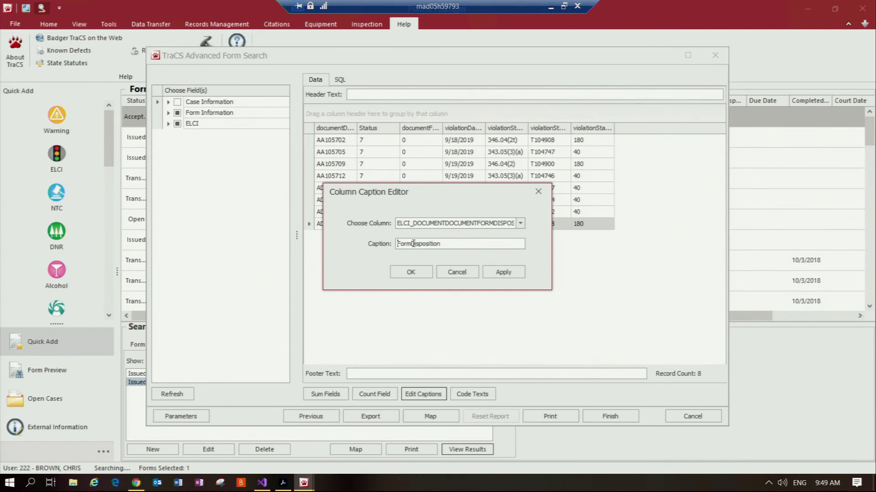
click(503, 272)
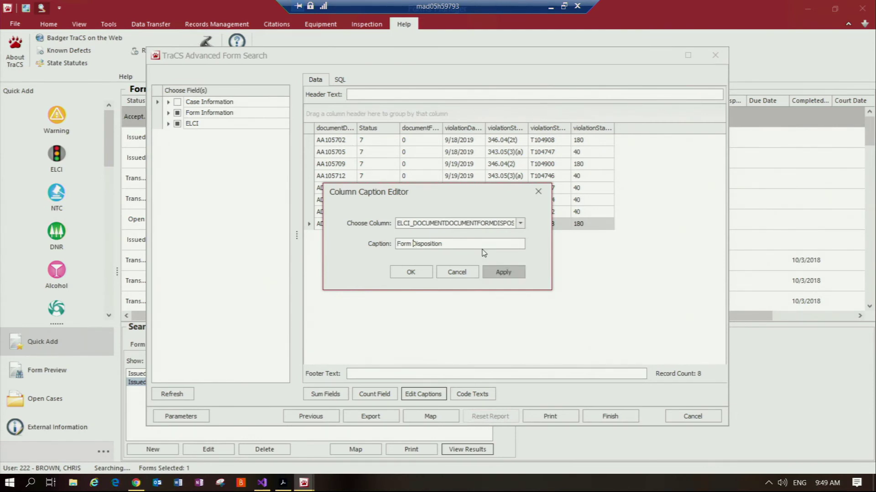
Caption the violationStatuteNumber column "Statute Number".
click(520, 223)
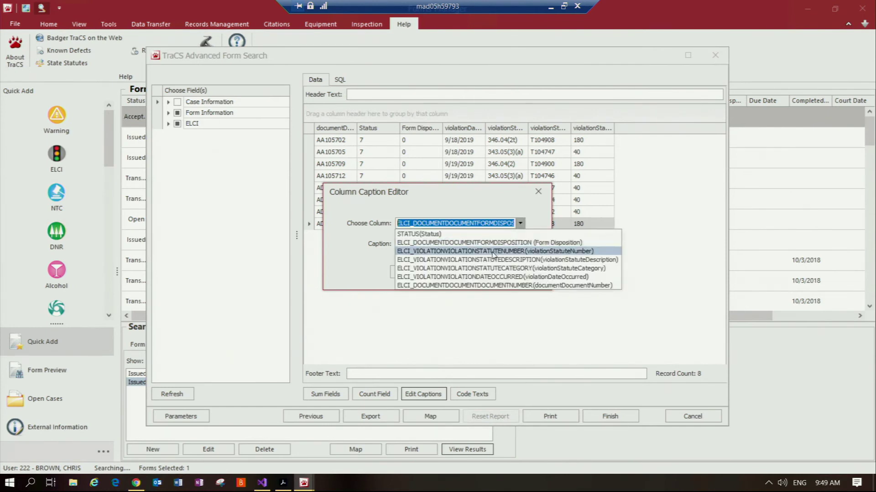
click(493, 251)
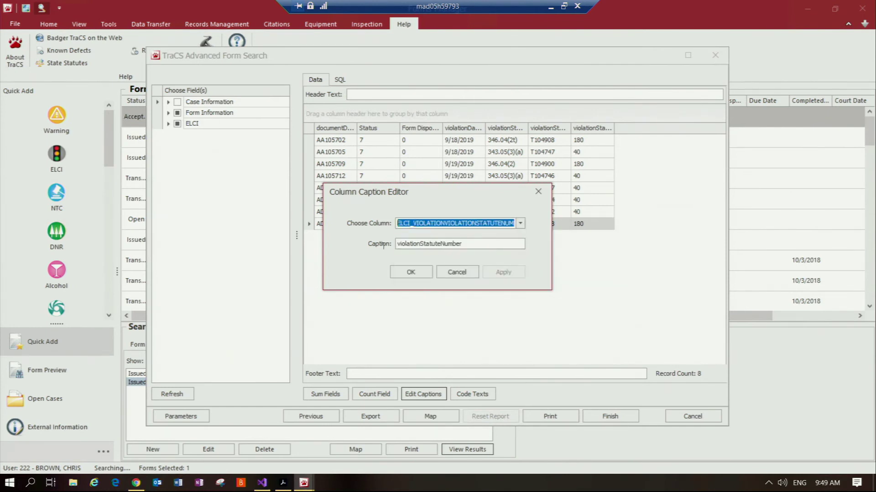
drag(420, 244, 354, 245)
click(417, 244)
click(502, 275)
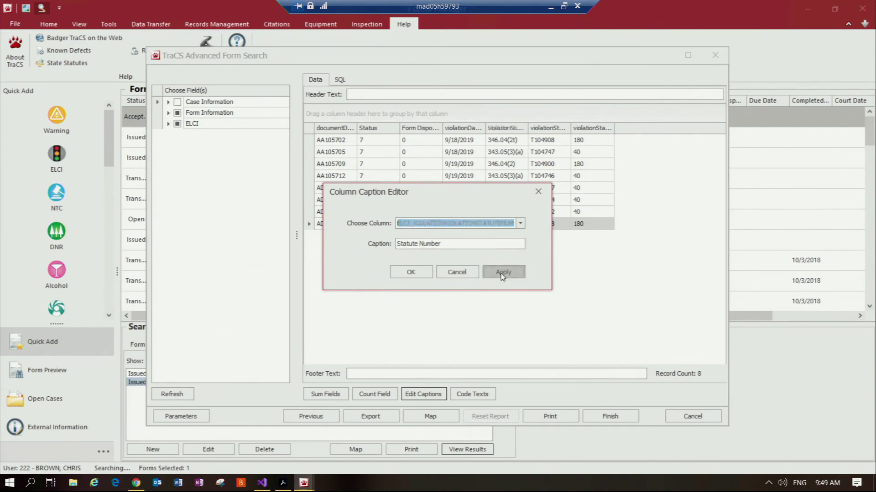
Caption the violation date, statute category and statute description columns "Date Occurred", "Statute Category" and "Statute Description".
click(521, 224)
click(438, 277)
key(BackSpace)
drag(417, 244, 339, 249)
click(418, 243)
click(521, 225)
click(436, 285)
key(BackSpace)
click(416, 244)
click(503, 274)
click(520, 223)
key(BackSpace)
click(411, 244)
click(502, 273)
Caption the documentDocumentNumber column "Document Number" and accept the caption changes.
click(520, 223)
click(438, 237)
key(BackSpace)
click(424, 244)
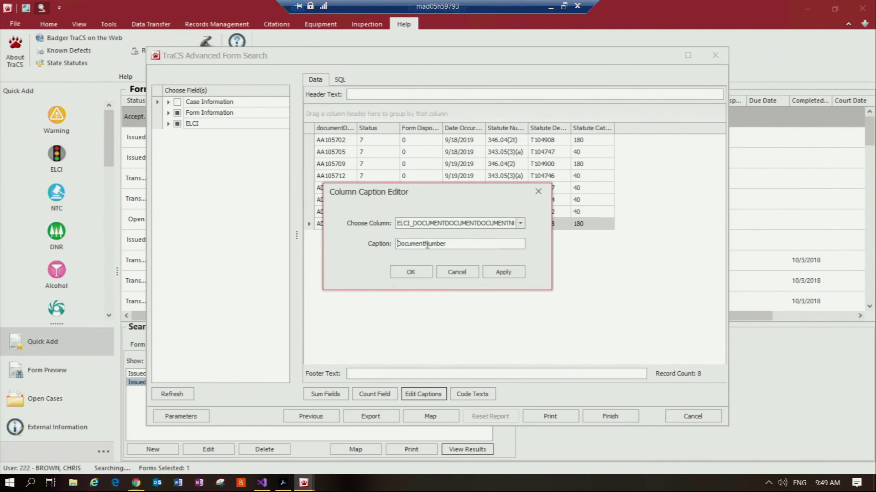
click(502, 272)
click(520, 223)
click(451, 286)
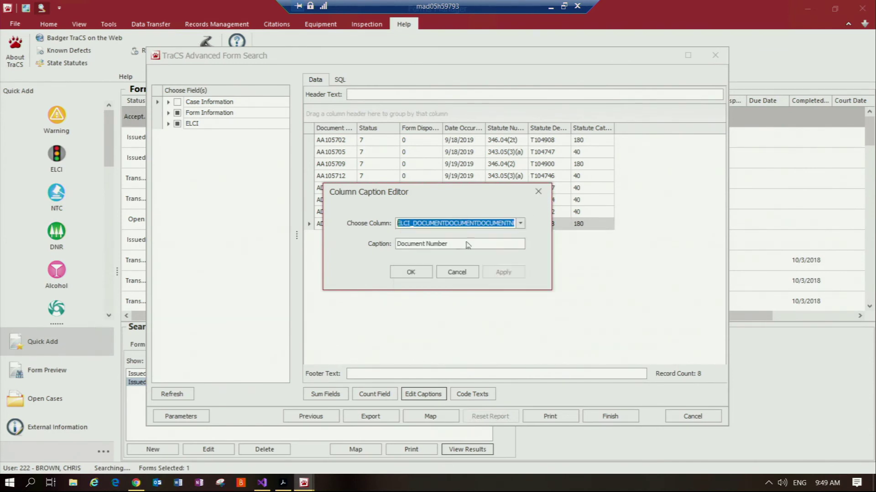
click(410, 271)
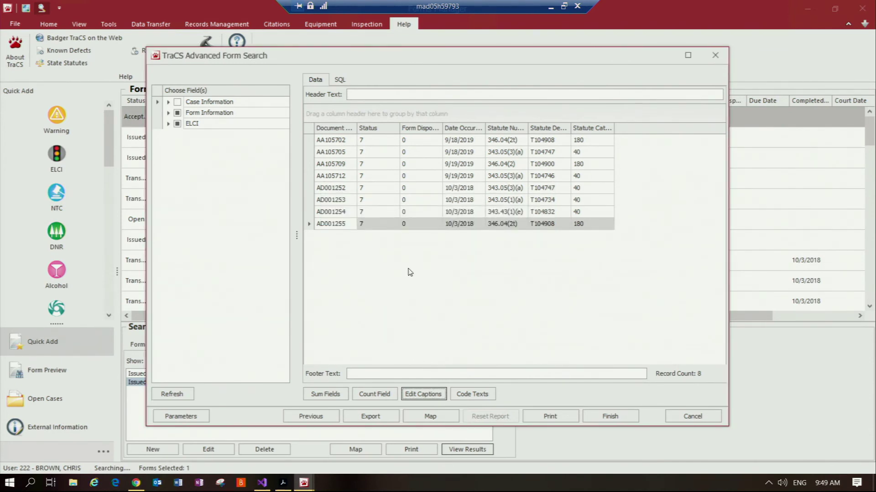
Best-fit the width of all result columns to their new captions.
right_click(390, 130)
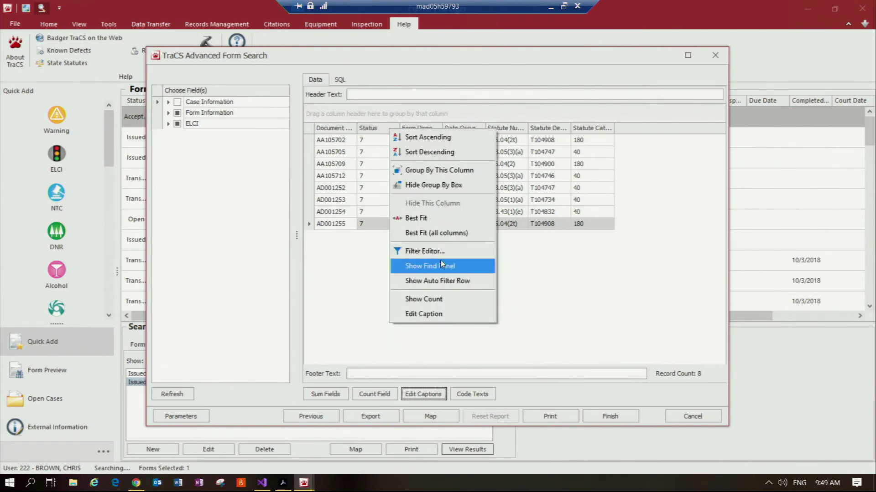
click(436, 234)
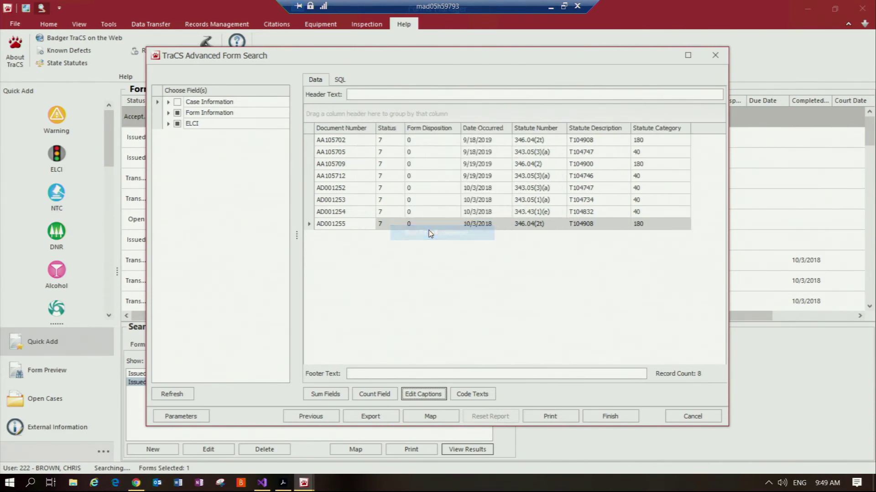
right_click(429, 131)
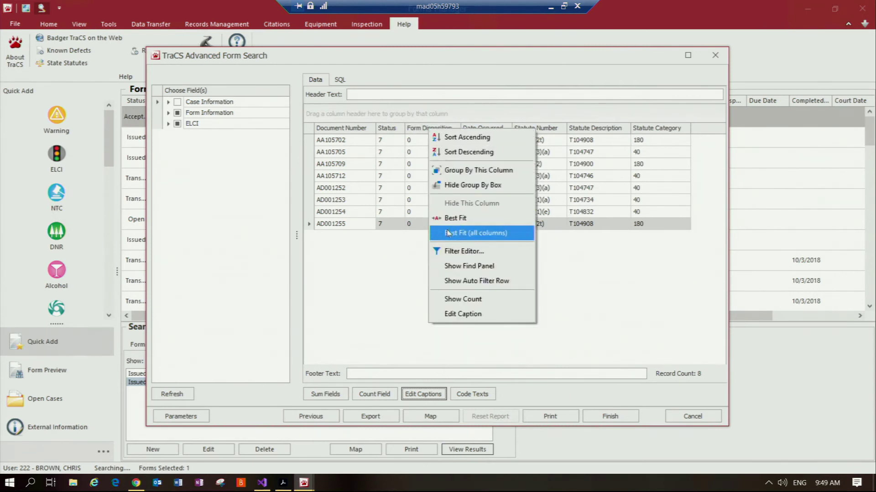
click(460, 234)
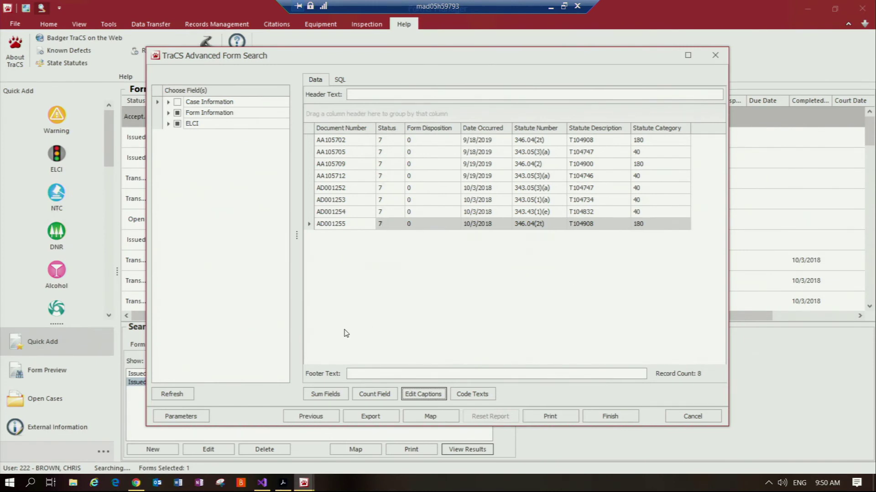
Show code texts instead of codes for Form Disposition, Statute Description, Statute Category and Status.
click(475, 395)
click(457, 335)
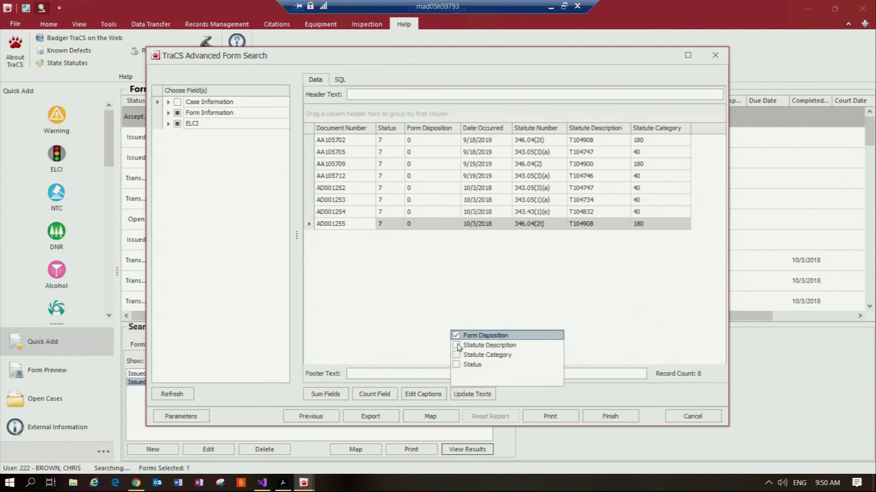
click(457, 345)
click(457, 355)
click(456, 365)
click(486, 395)
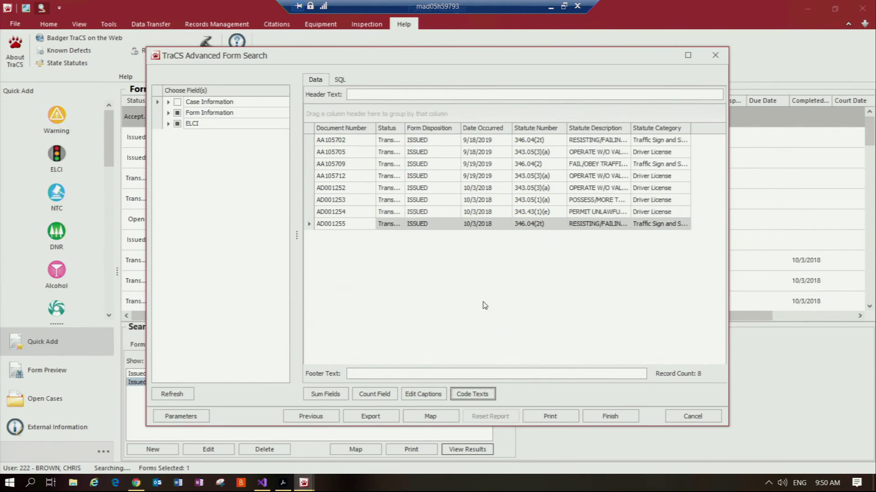
Best-fit all columns to the code texts and group the results by Statute Category in ascending order.
right_click(434, 134)
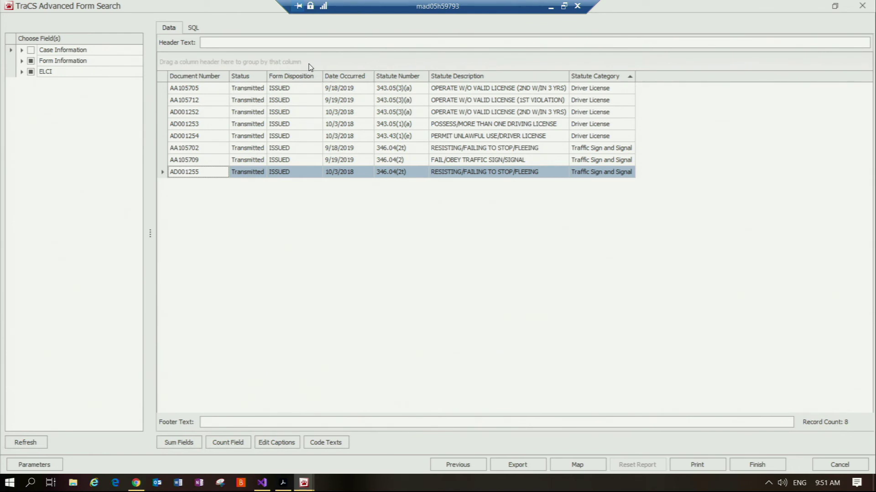
click(600, 78)
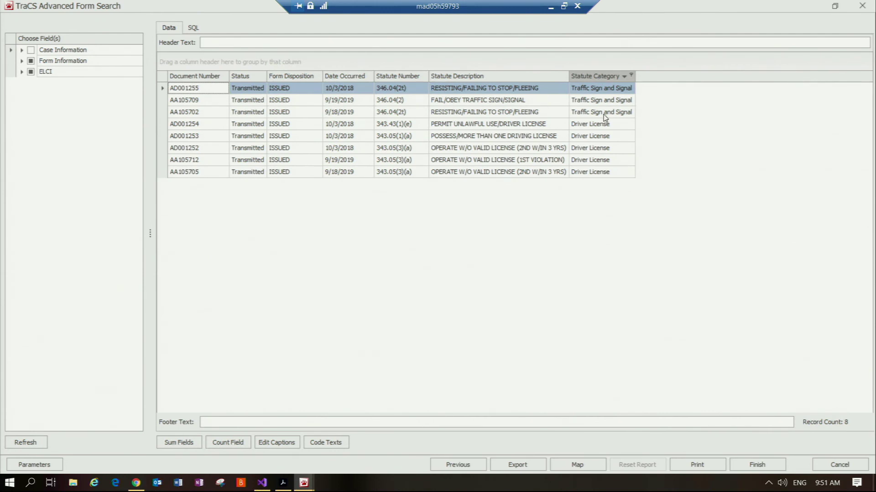
click(591, 78)
drag(591, 80, 272, 64)
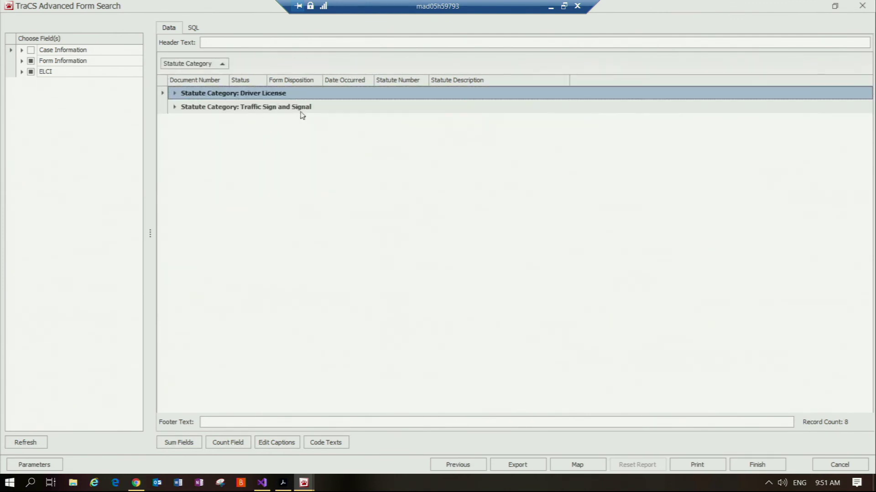
Expand the Driver License and Traffic Sign and Signal groups and add a count on the Statute Category field.
click(174, 94)
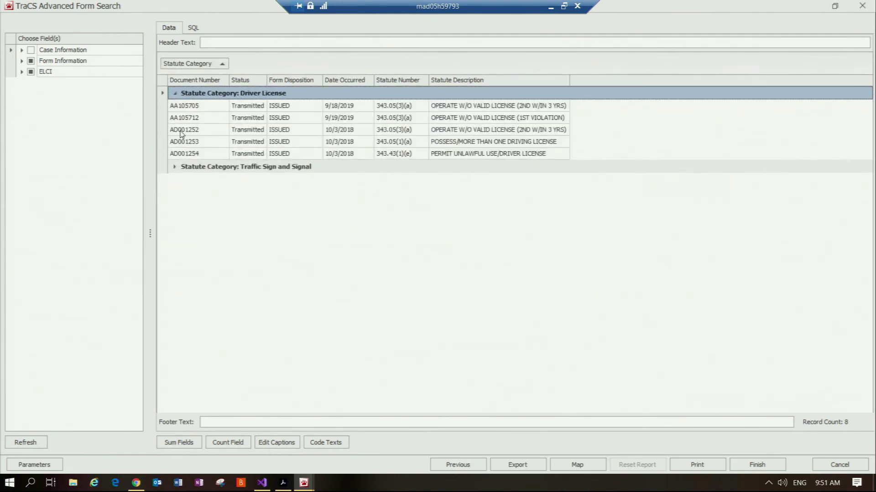
click(174, 167)
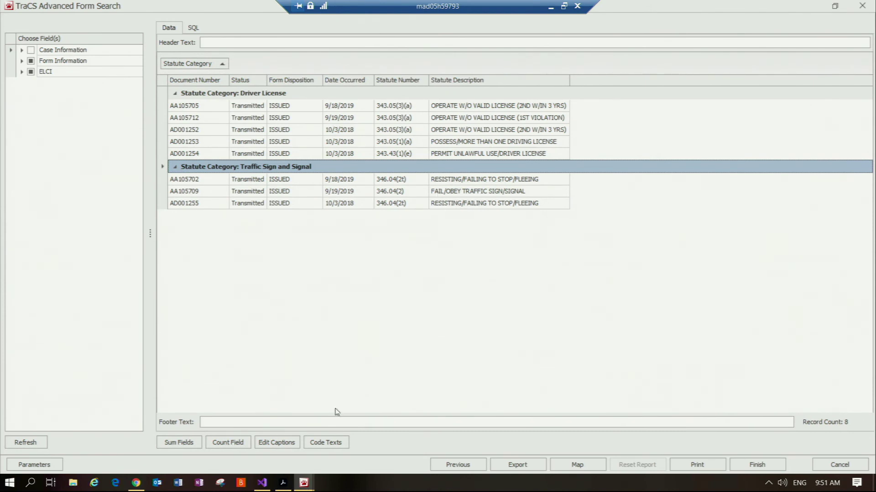
click(232, 444)
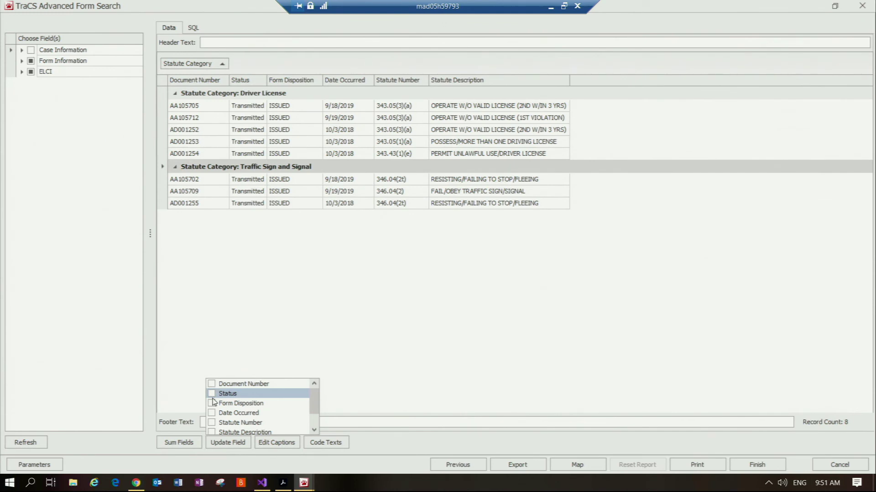
scroll(213, 401, down, 1)
click(212, 424)
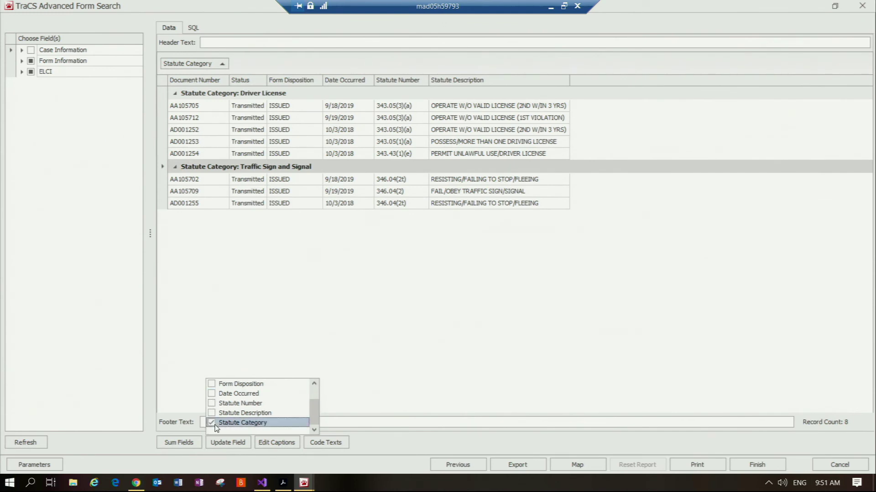
click(228, 443)
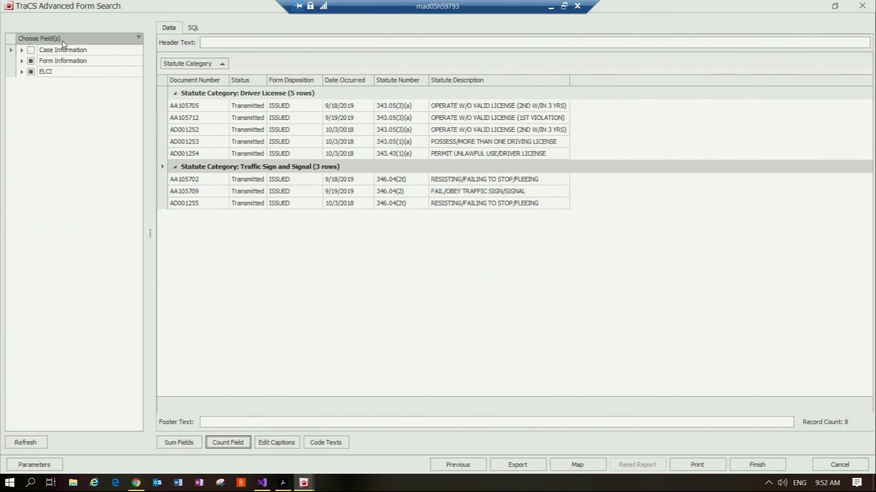
Examine the fields available under Form Information and in the ELCI form's Violation, Vehicle and Location groups.
click(21, 72)
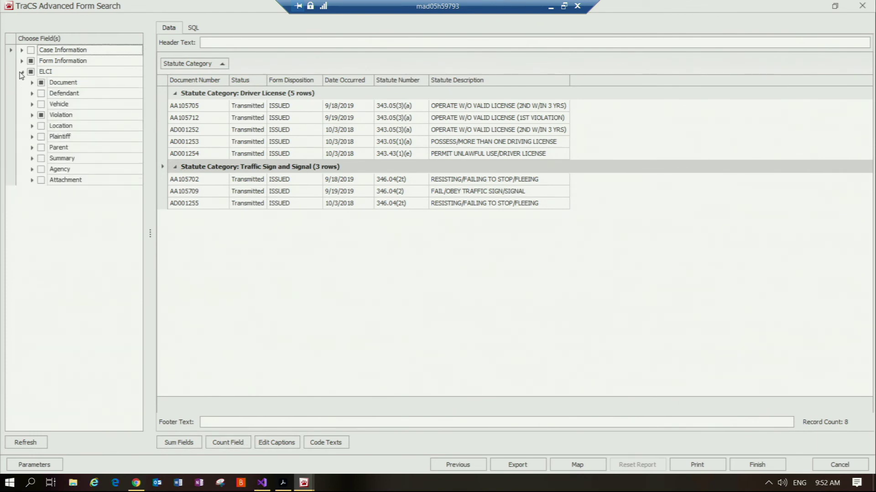
click(22, 62)
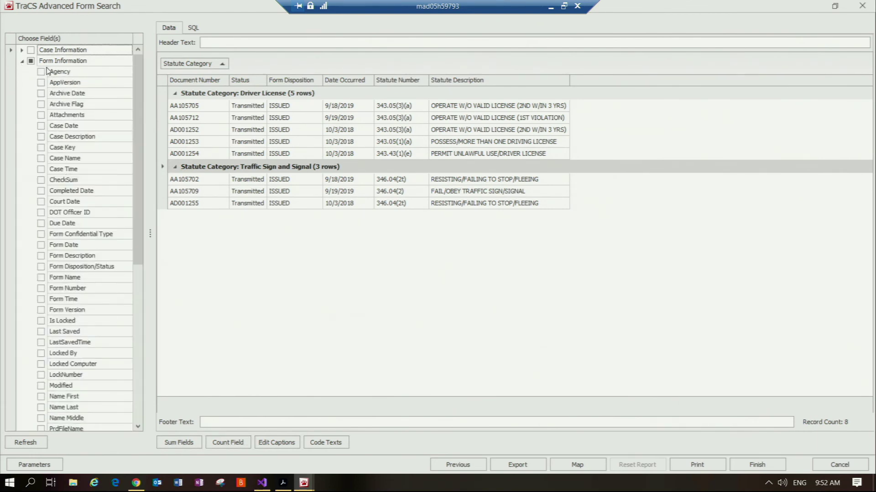
click(22, 62)
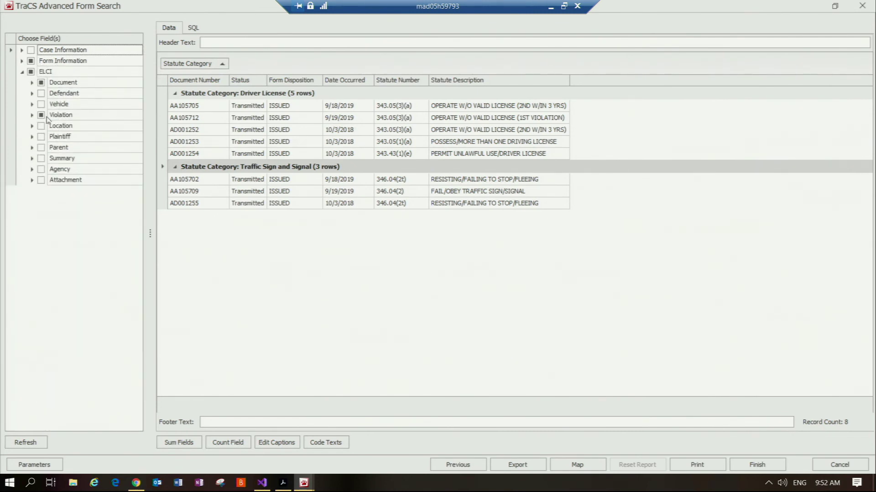
click(33, 115)
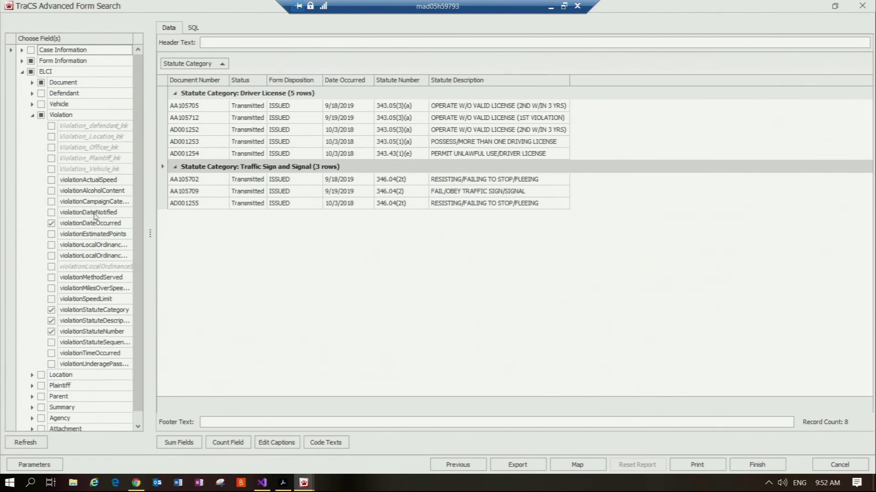
click(32, 115)
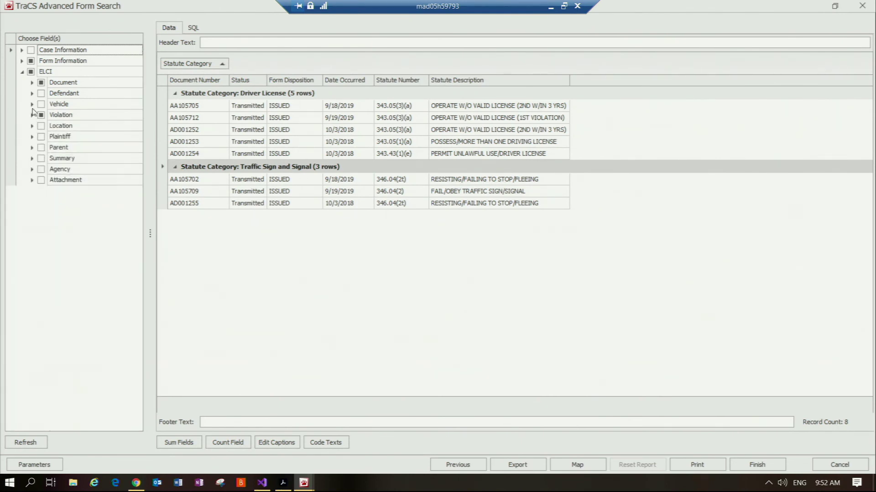
click(38, 106)
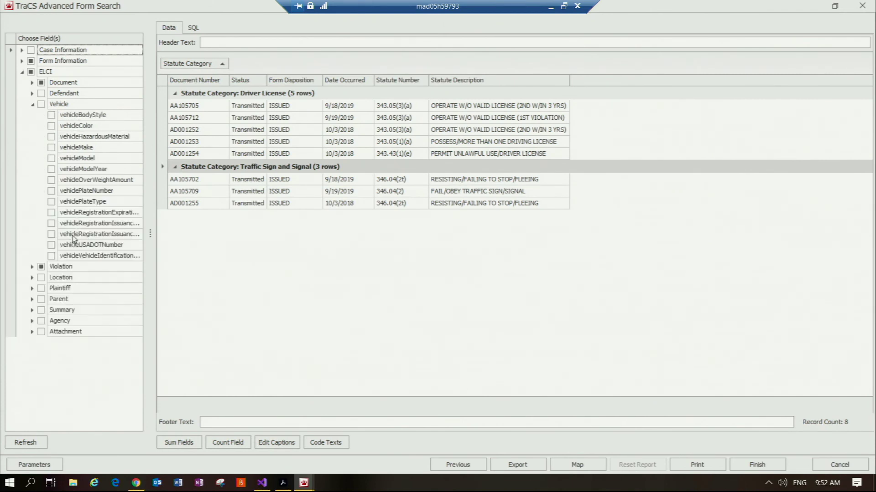
click(31, 105)
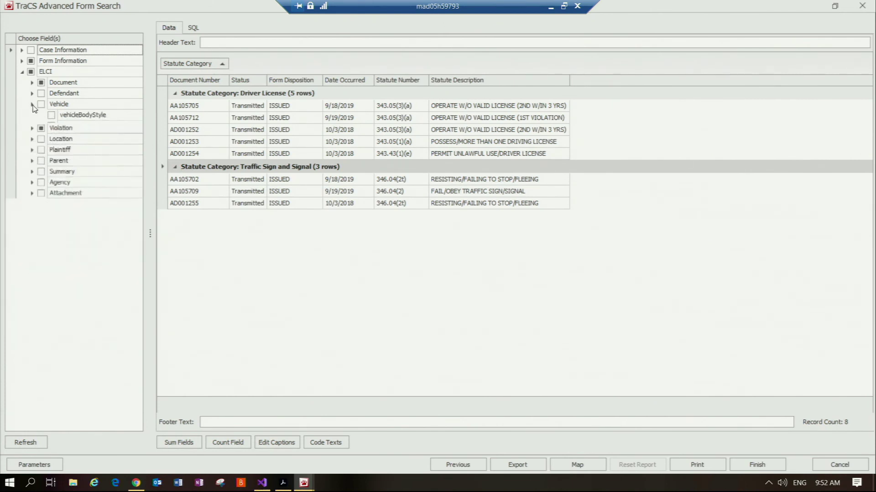
click(22, 61)
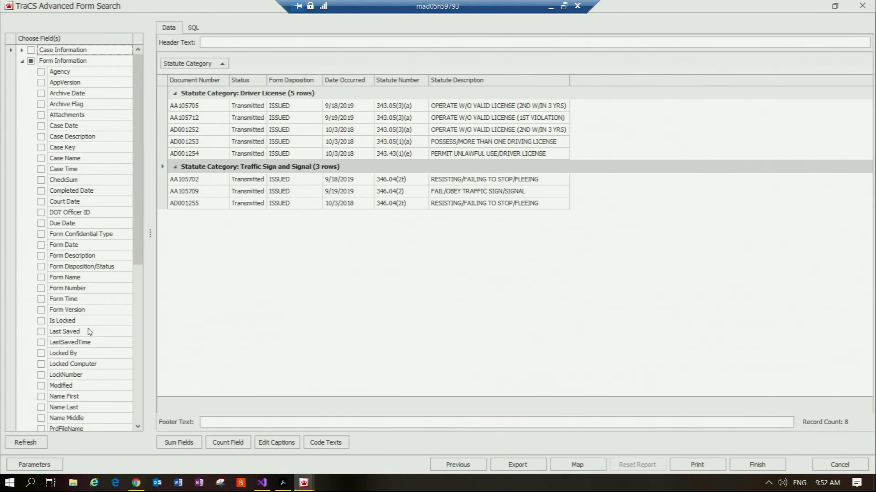
click(23, 61)
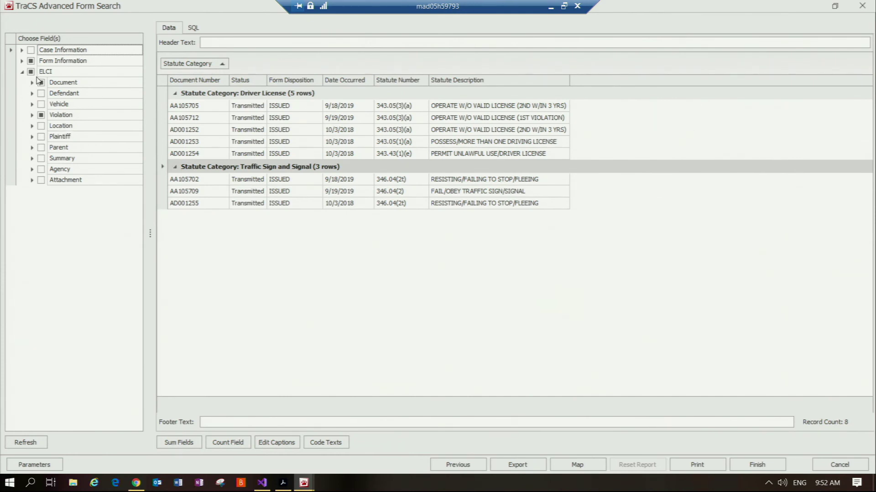
click(32, 127)
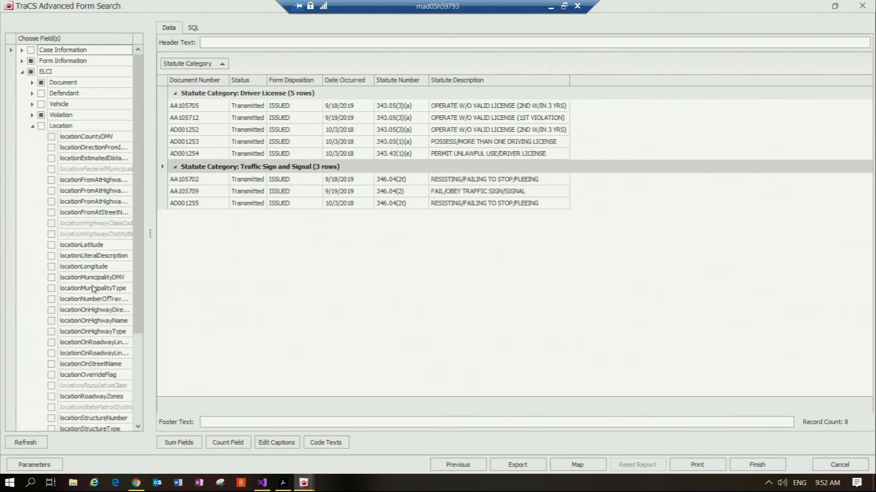
Add the locationLiteralDescription field from the ELCI Location group to the results and best-fit all columns.
scroll(92, 288, down, 3)
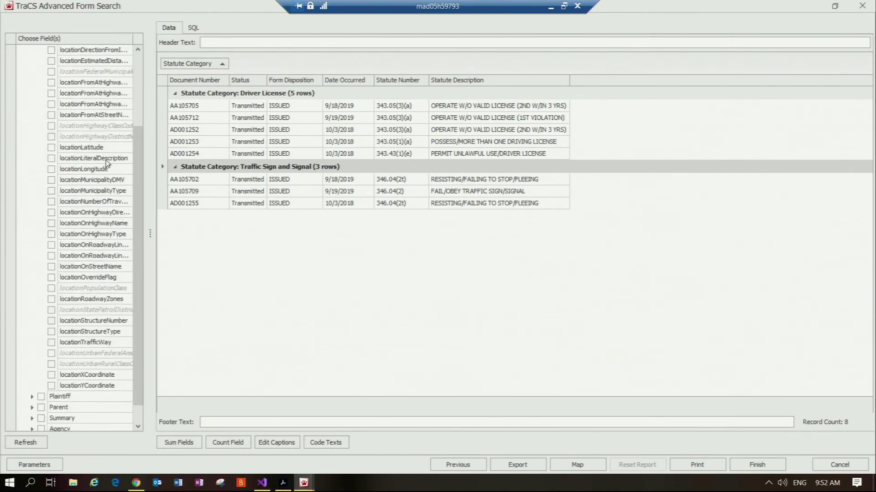
click(51, 158)
click(25, 443)
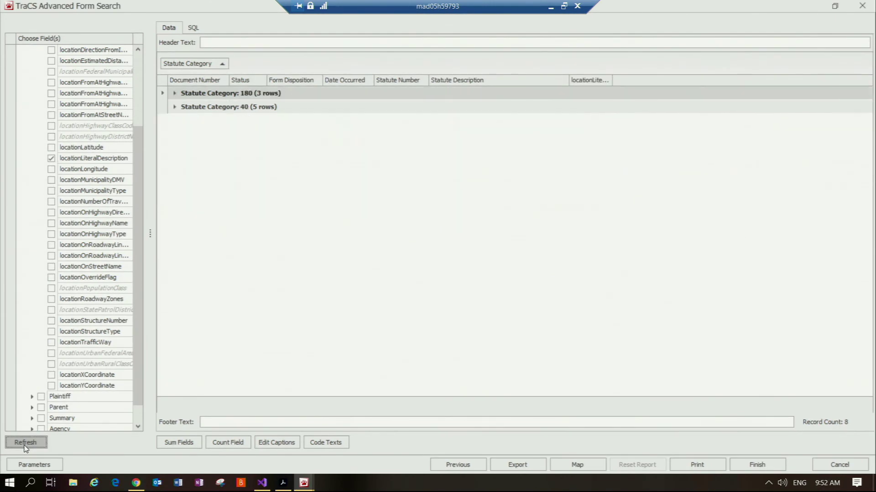
right_click(588, 85)
click(620, 186)
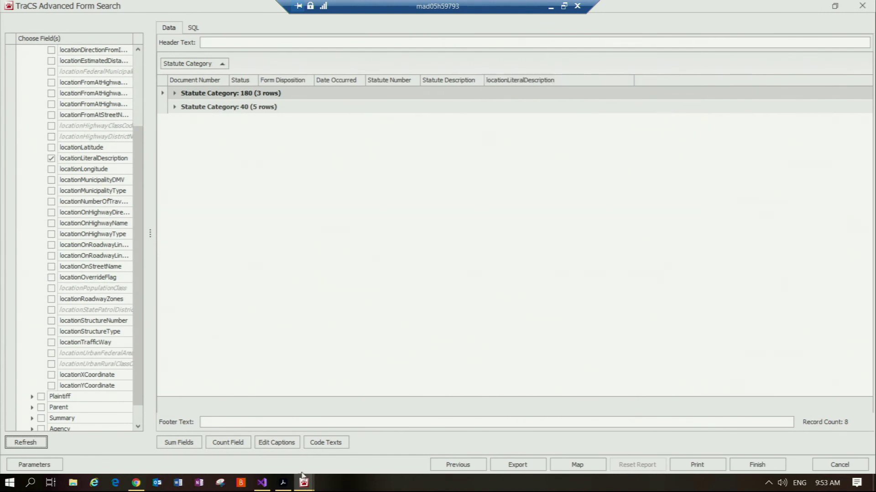
Set the caption of the locationLiteralDescription column to "Literal Description".
click(283, 447)
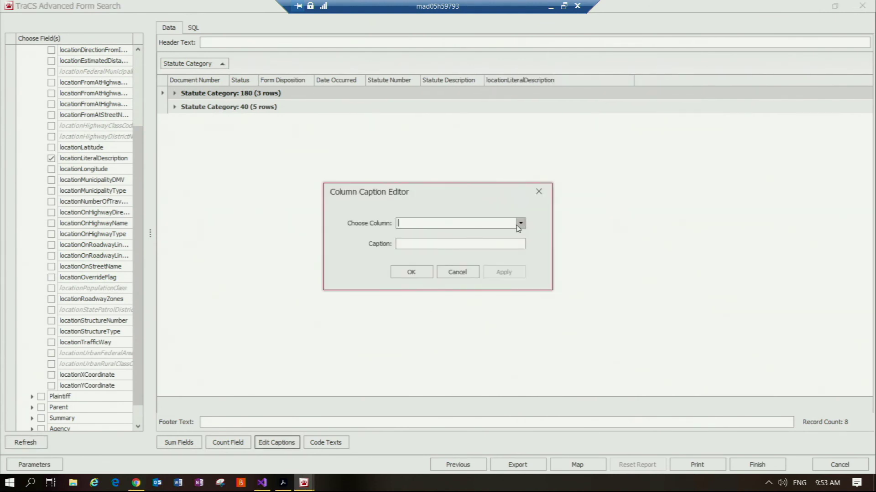
click(520, 223)
scroll(506, 246, down, 1)
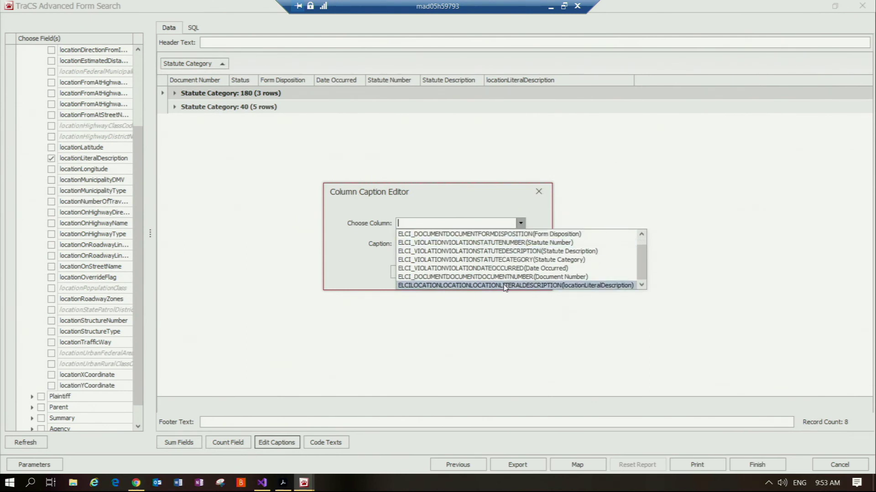
click(505, 286)
click(436, 245)
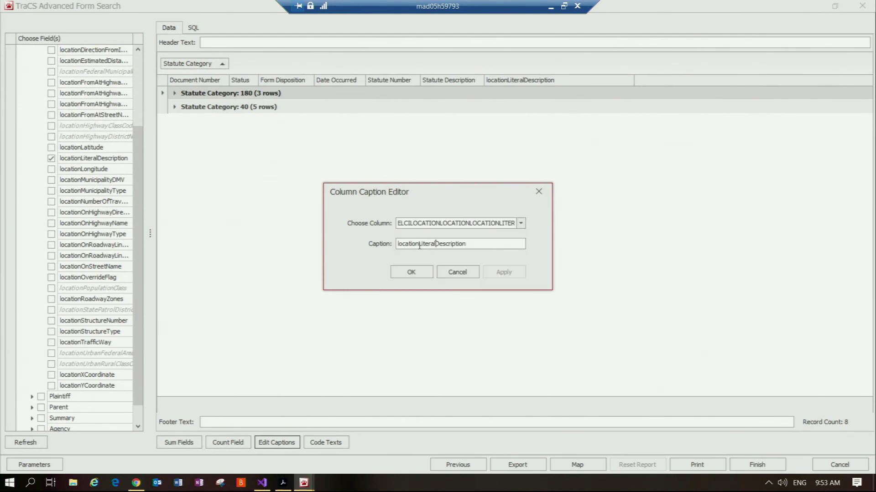
drag(419, 246, 353, 246)
key(BackSpace)
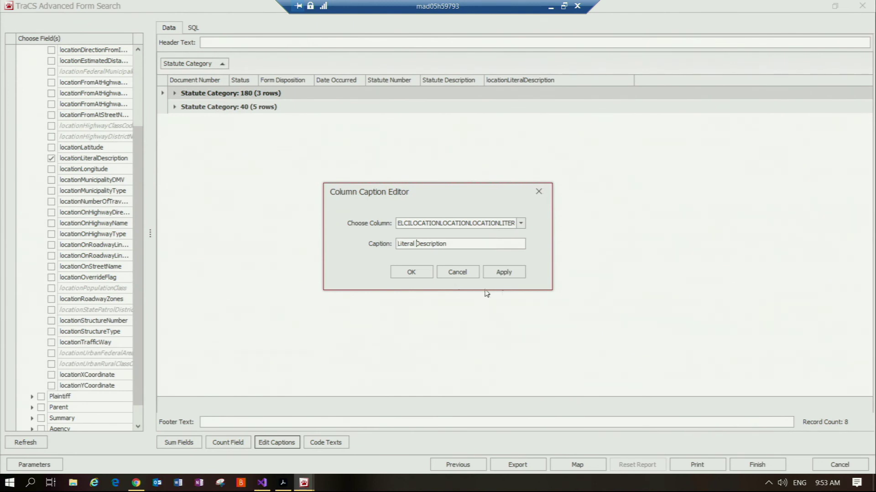
click(504, 273)
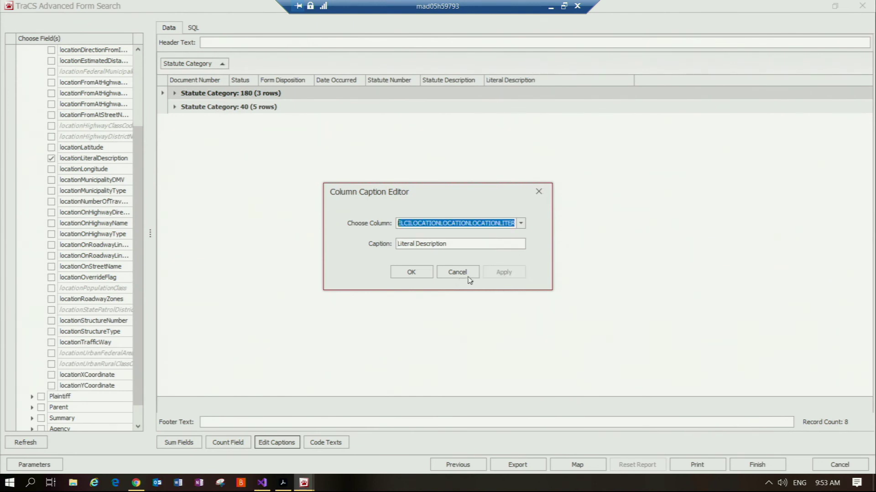
click(411, 272)
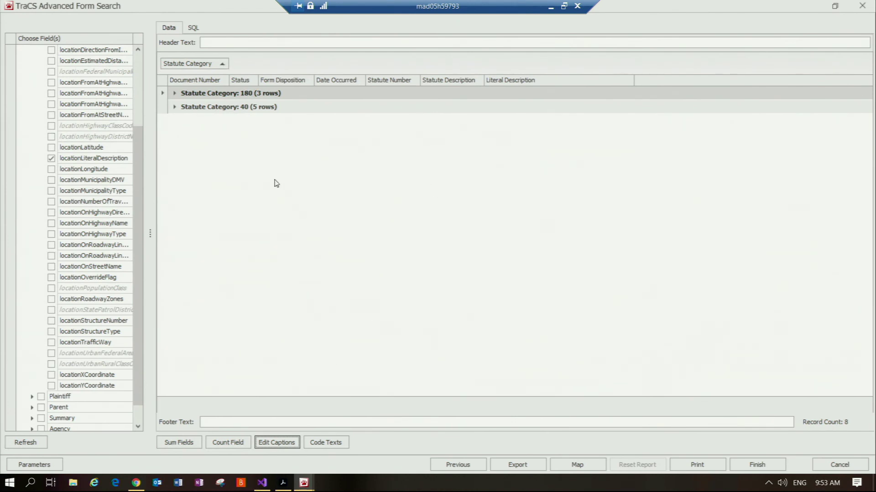
Expand both category groups, showing code texts for Form Disposition, Statute Category, Statute Description and Status with all columns best-fitted.
click(174, 107)
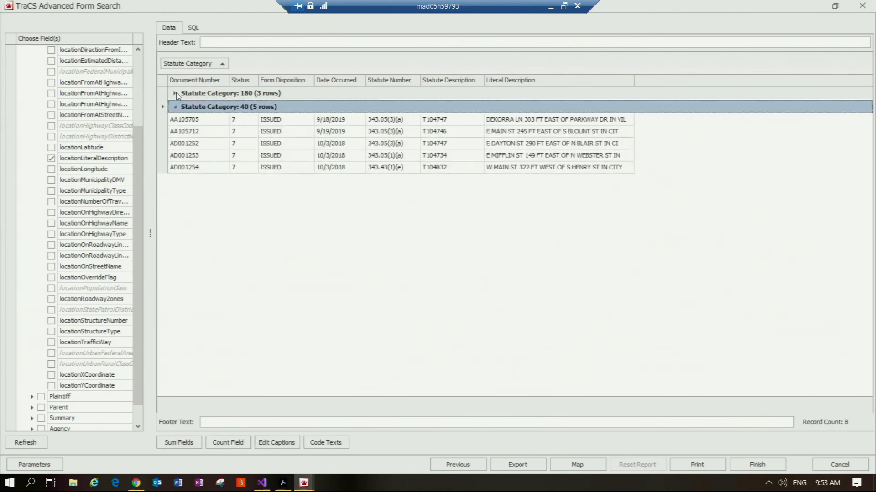
click(175, 93)
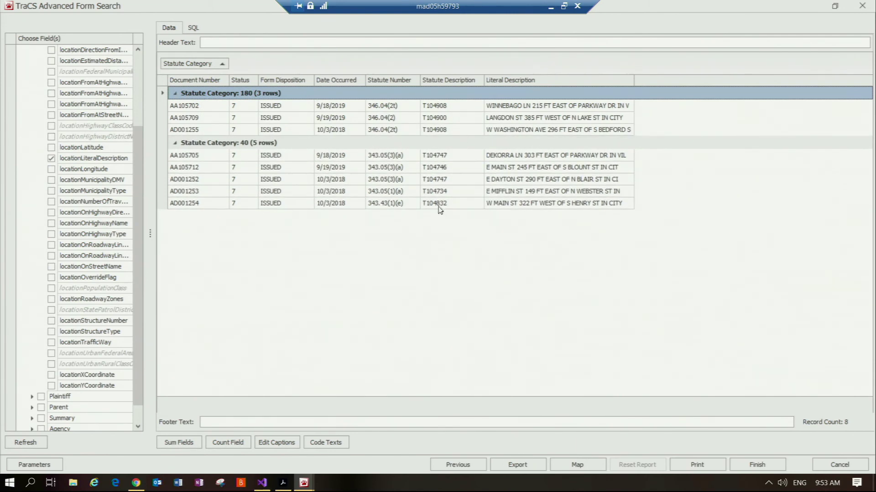
click(330, 443)
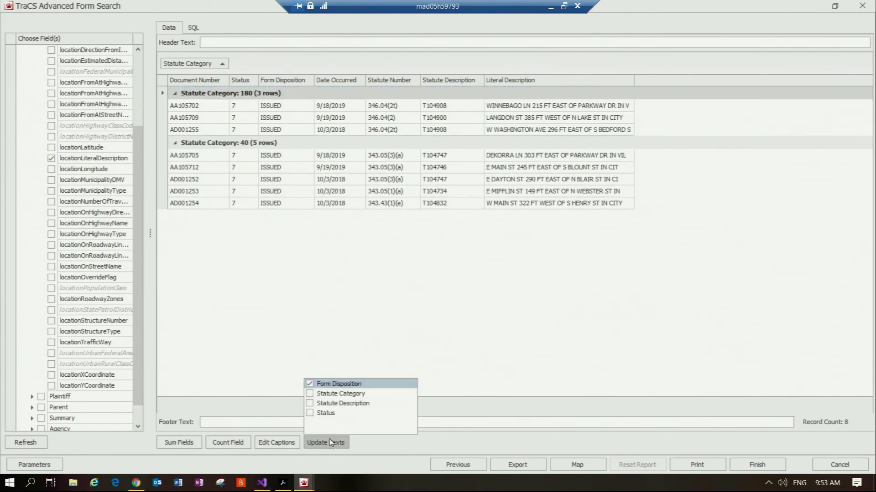
click(310, 394)
click(310, 404)
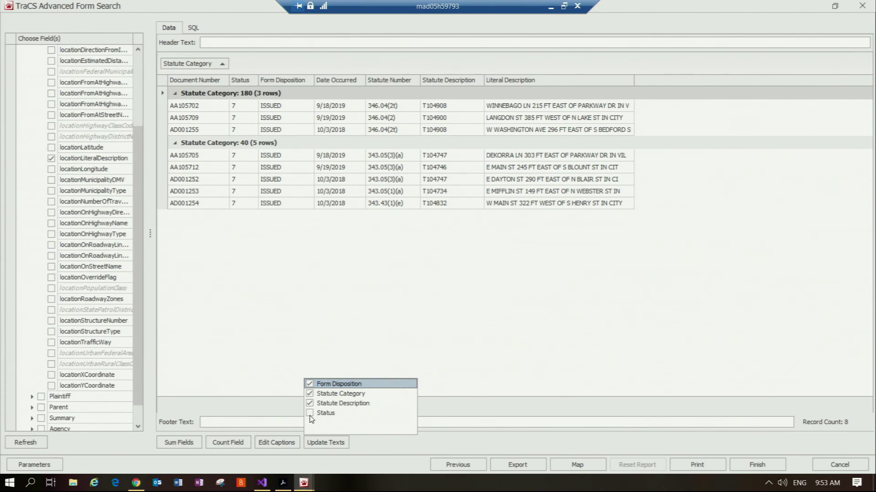
click(333, 441)
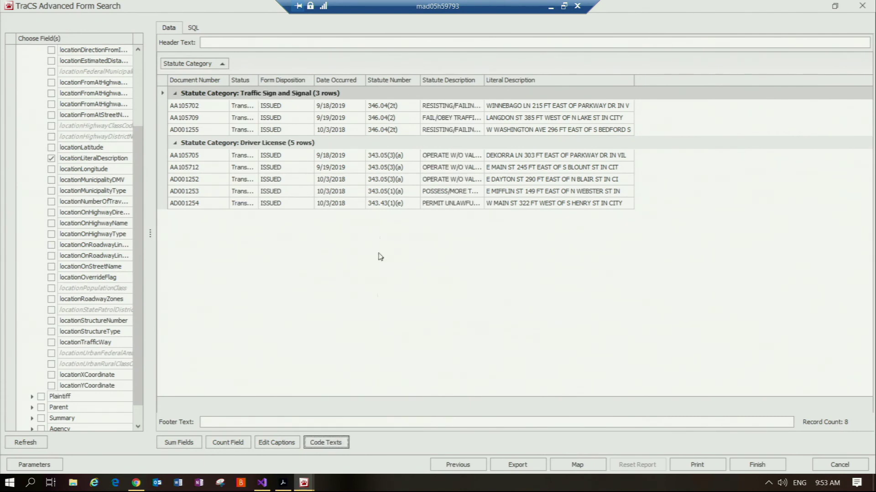
right_click(410, 80)
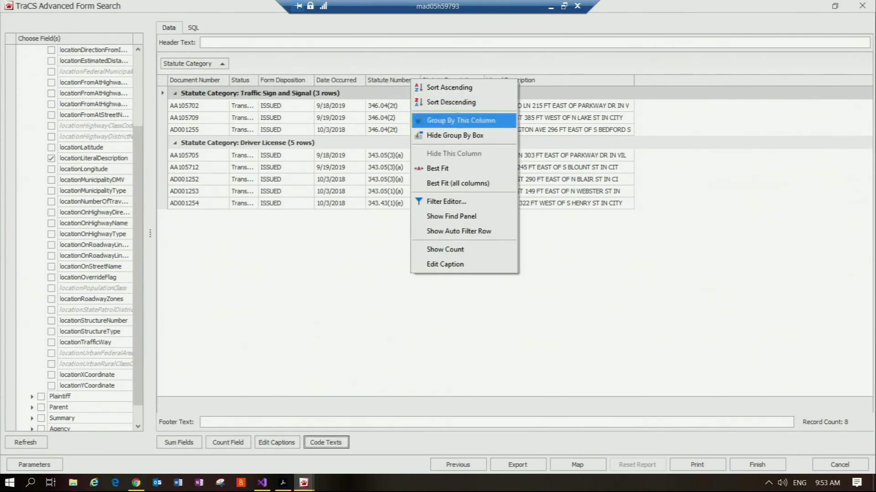
click(463, 183)
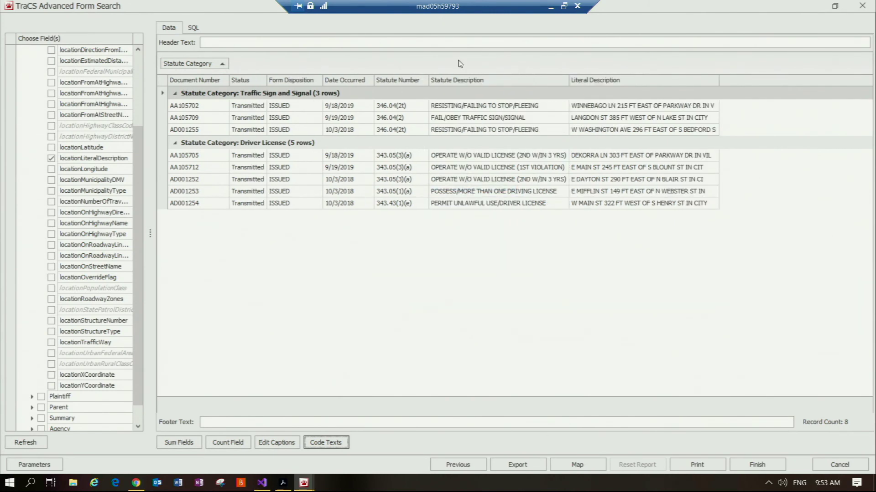
Set the report's header text to "TRAFFIC VIOLATIONS BY STATUTE CATEGORY JAN 18 TO DEC 19" and its footer text to "TEST".
click(319, 43)
text(TRAFFIC)
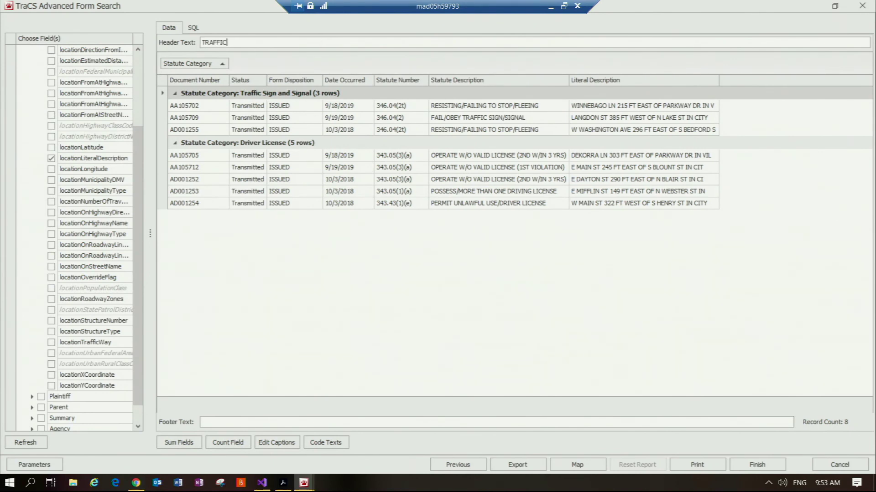
text( VIOLATIONS BY STATUTE CATE)
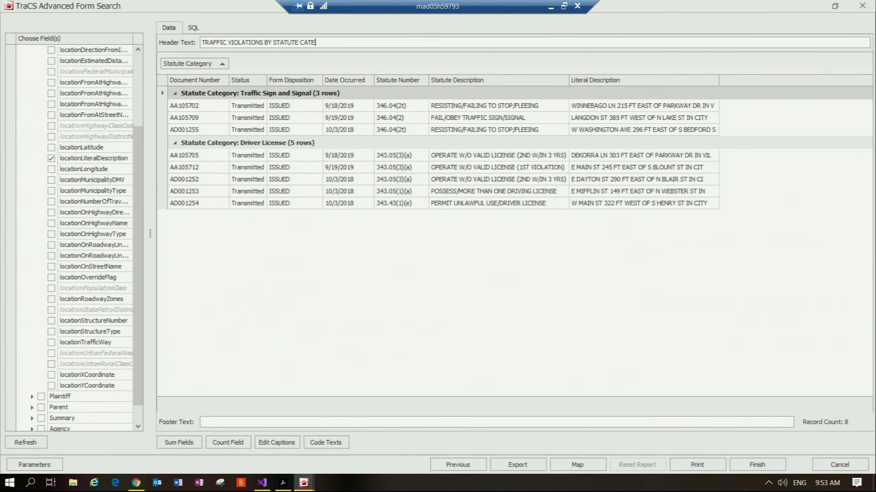
text(GORY JAN 18 to)
key(BackSpace)
key(BackSpace)
text(TO DECC)
key(BackSpace)
text(19)
text(TEST)
Preview the report for printing and open its customizable layout, converting the report bindings to expressions.
click(699, 470)
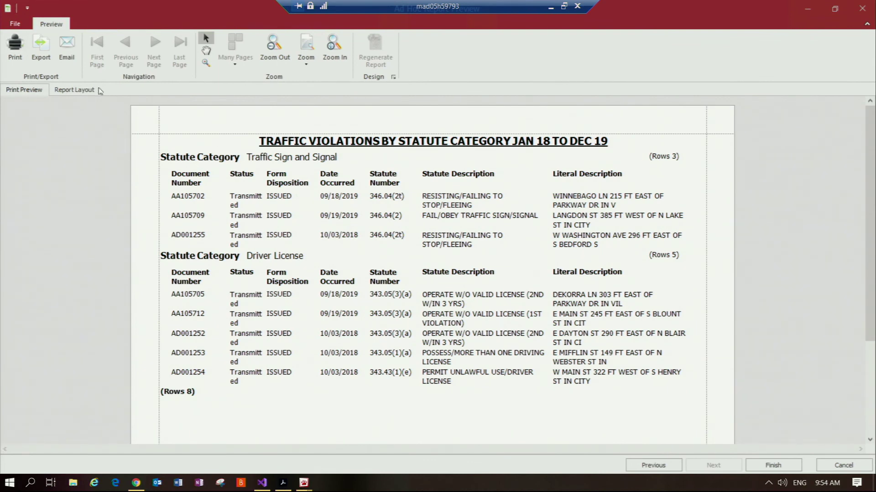
click(84, 91)
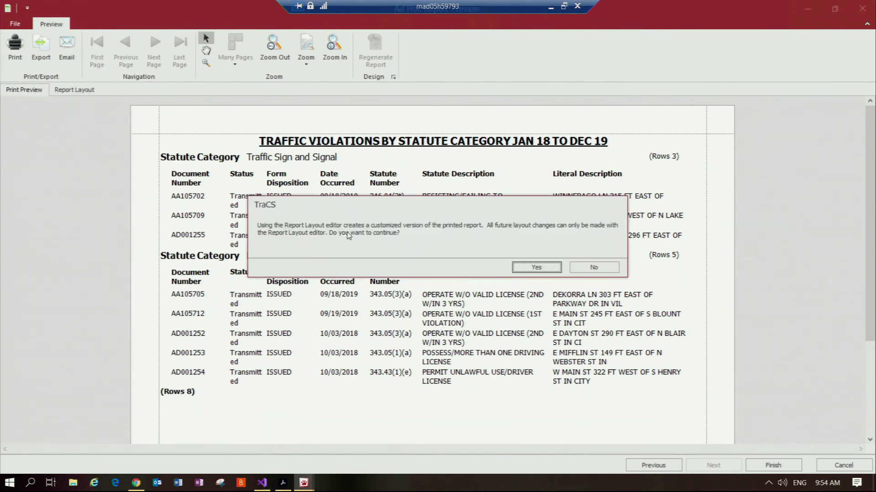
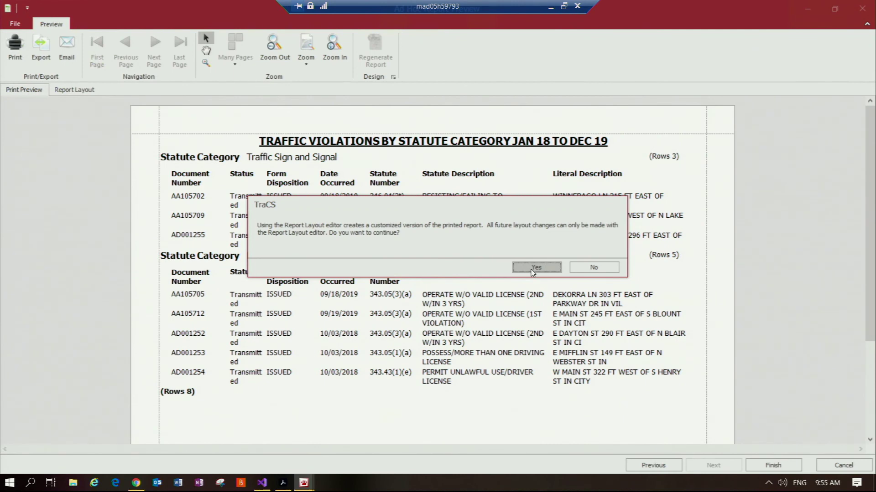
click(531, 272)
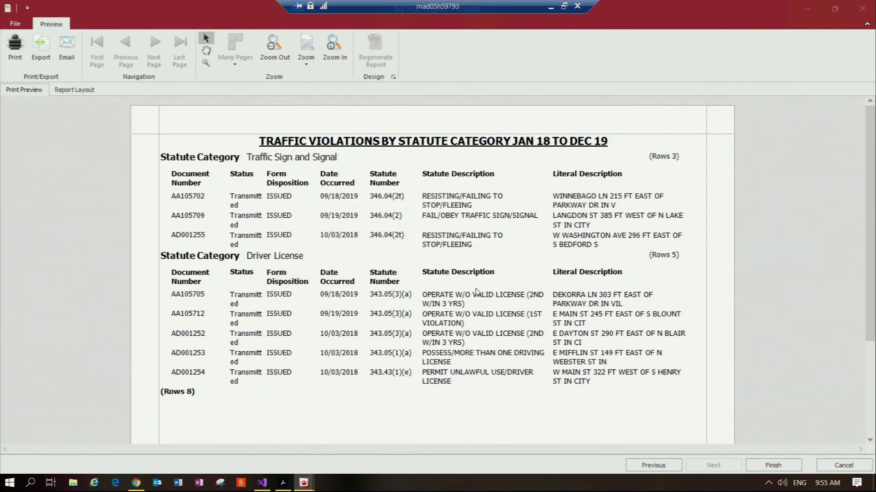
click(74, 91)
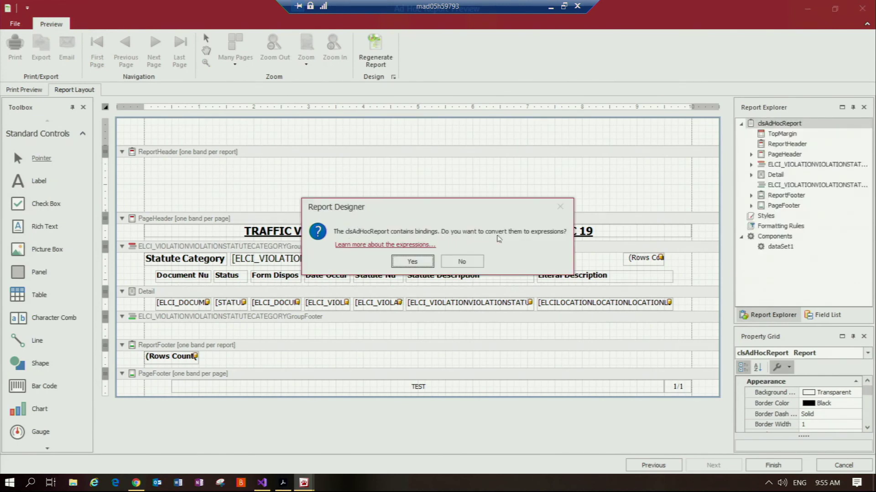
click(422, 262)
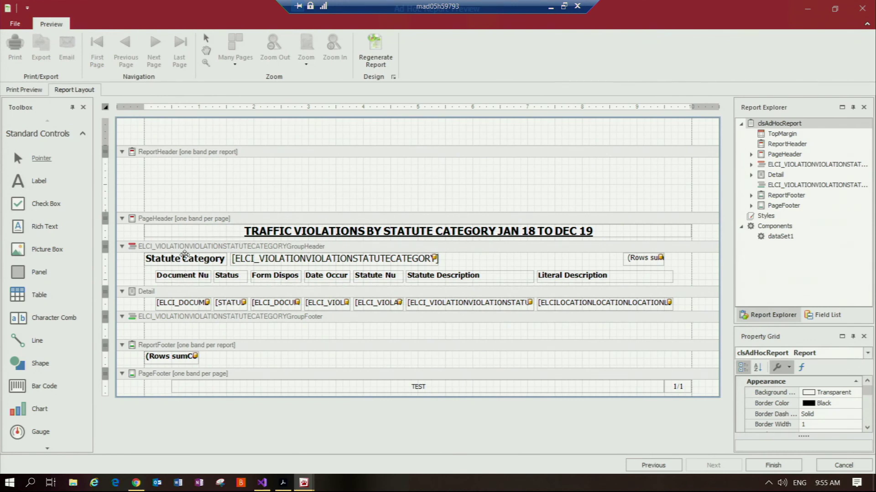
Examine the properties and options available for the Statute Category label and the report title in the layout.
click(184, 257)
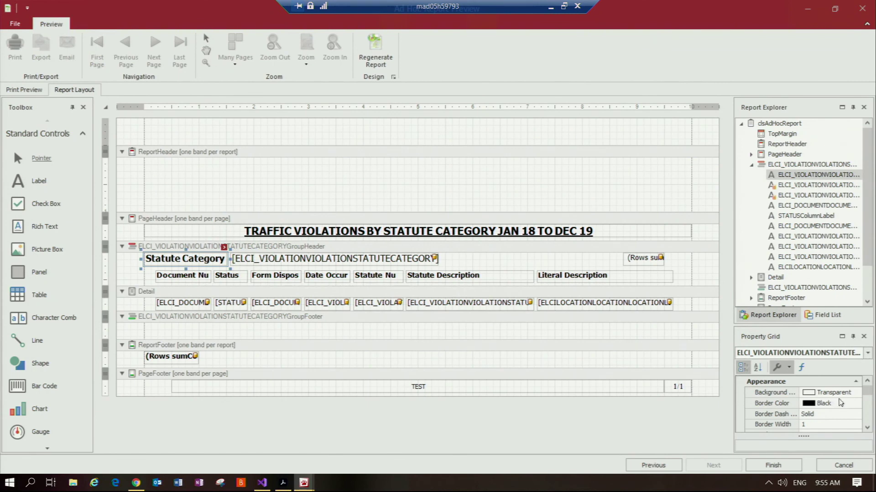
scroll(853, 414, down, 2)
scroll(853, 414, down, 4)
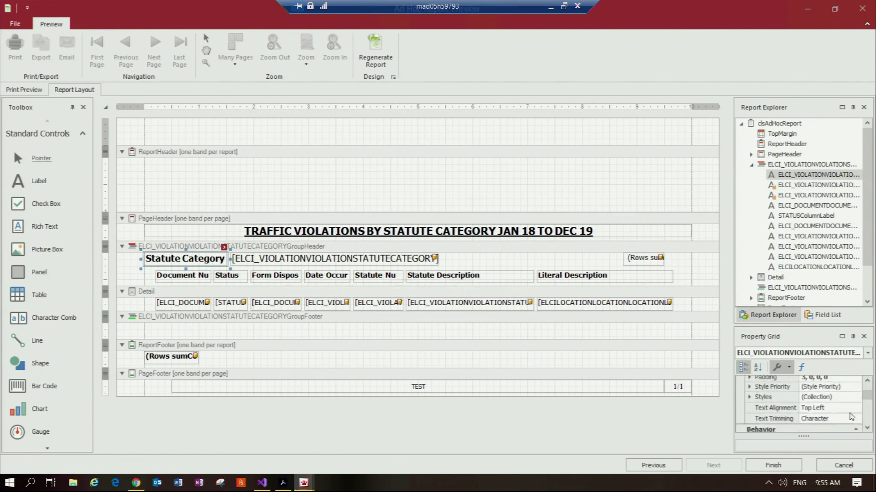
scroll(851, 418, down, 4)
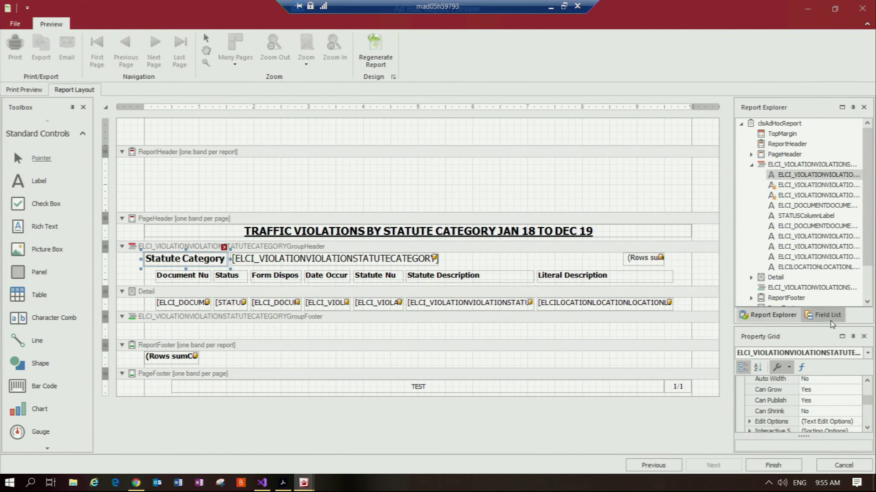
click(362, 233)
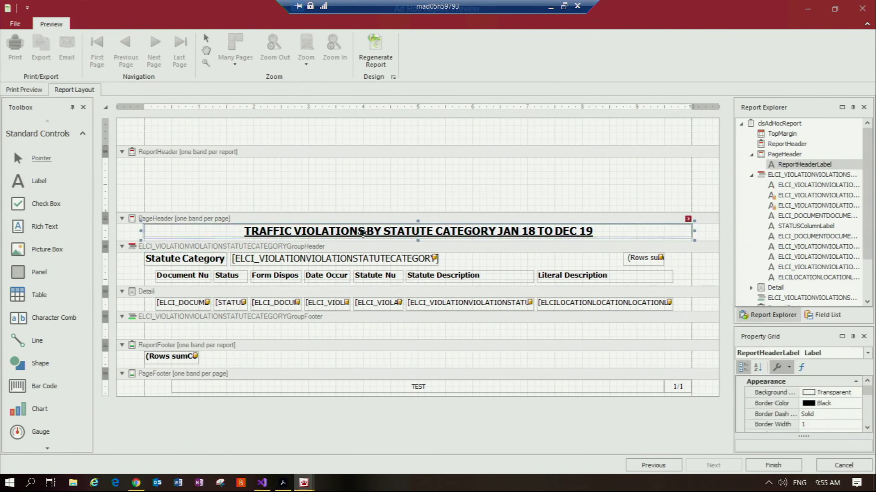
right_click(363, 233)
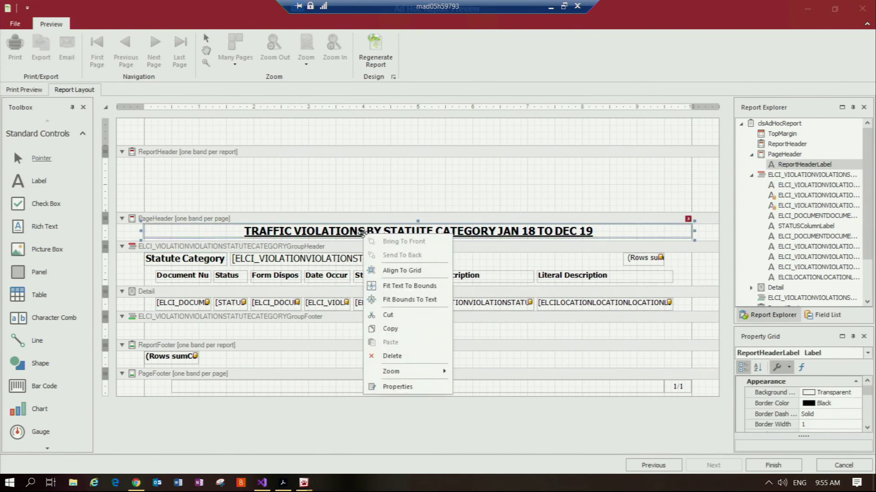
click(400, 190)
click(400, 190)
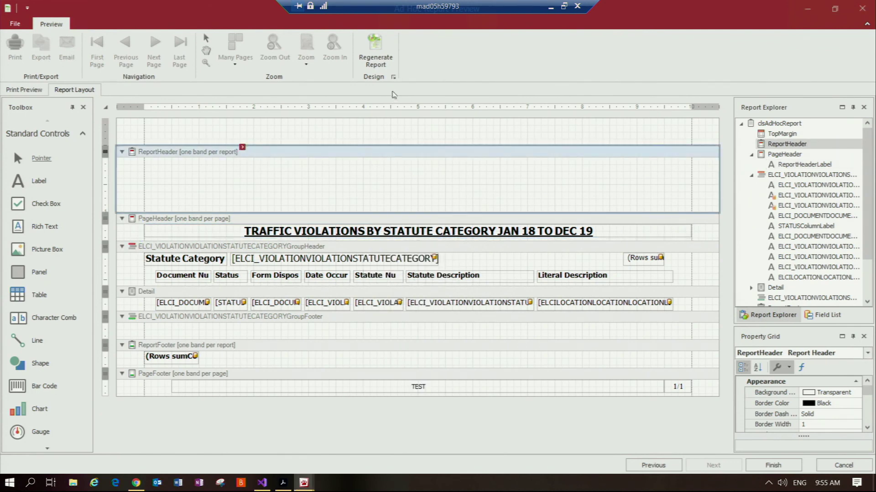
Regenerate the report, discarding all layout changes, and finish the ad hoc query.
click(376, 48)
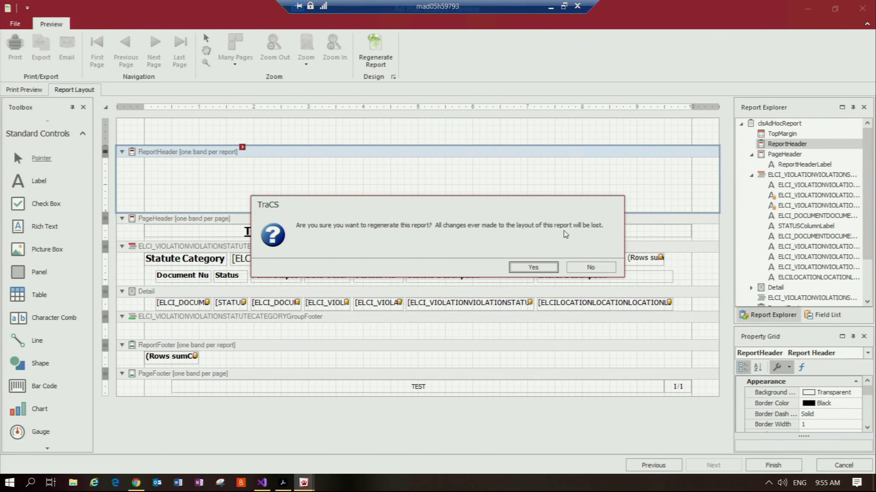
click(532, 271)
click(532, 268)
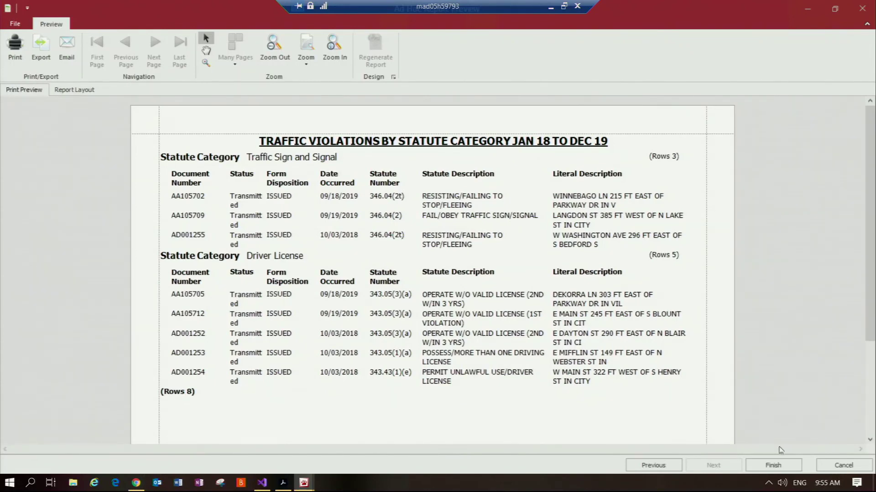
click(775, 465)
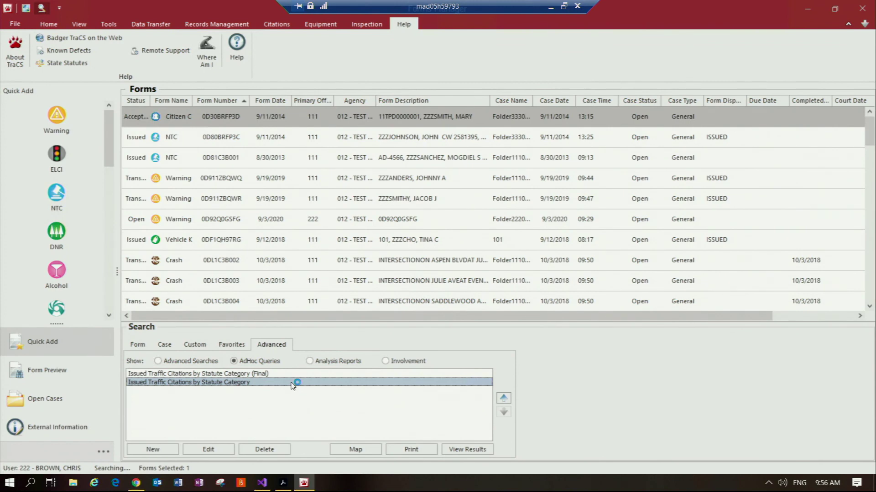
Map the "Issued Traffic Citations by Statute Category" results for Driver License or Traffic Sign and Signal from 1/1/2018 to 12/31/2019.
click(361, 451)
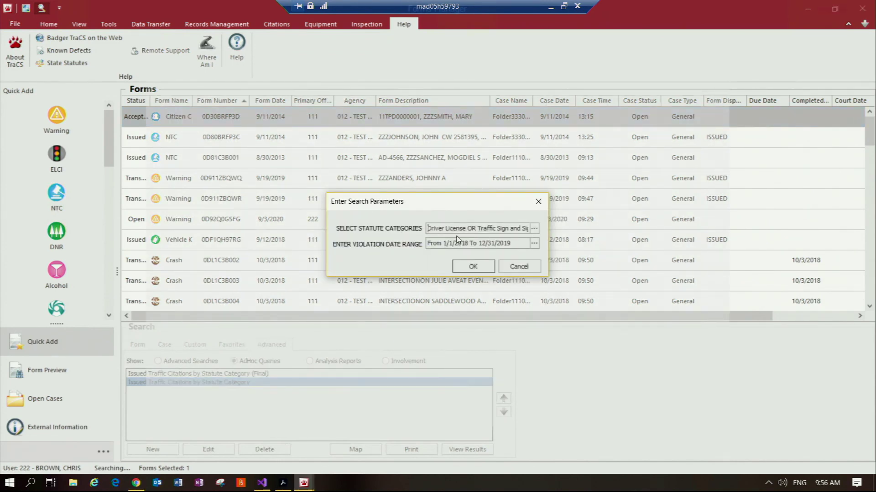
click(475, 271)
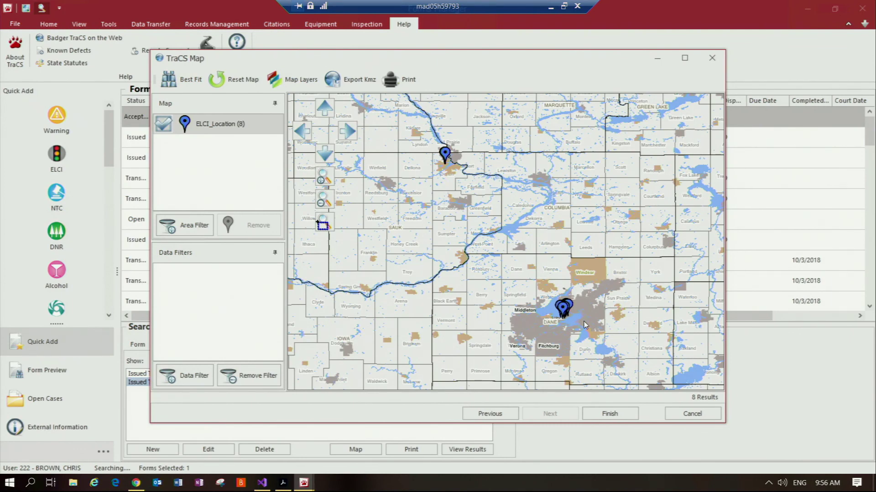
Open the citation form from the westernmost marker in the Madison cluster and review it down to the Law Enforcement Agency section.
click(325, 226)
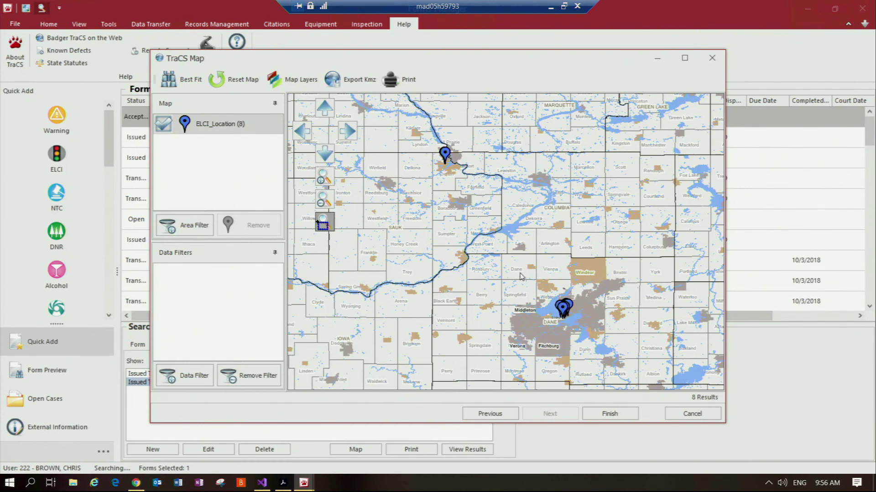
drag(521, 273, 600, 336)
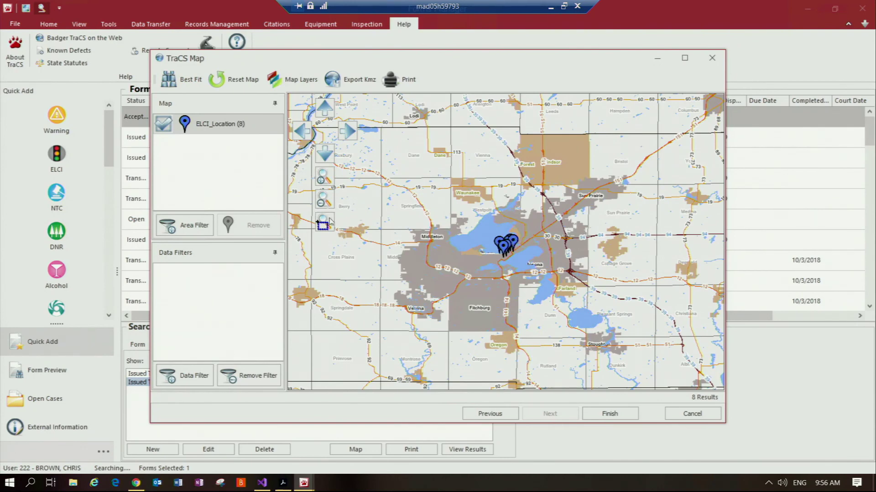
click(323, 177)
click(323, 176)
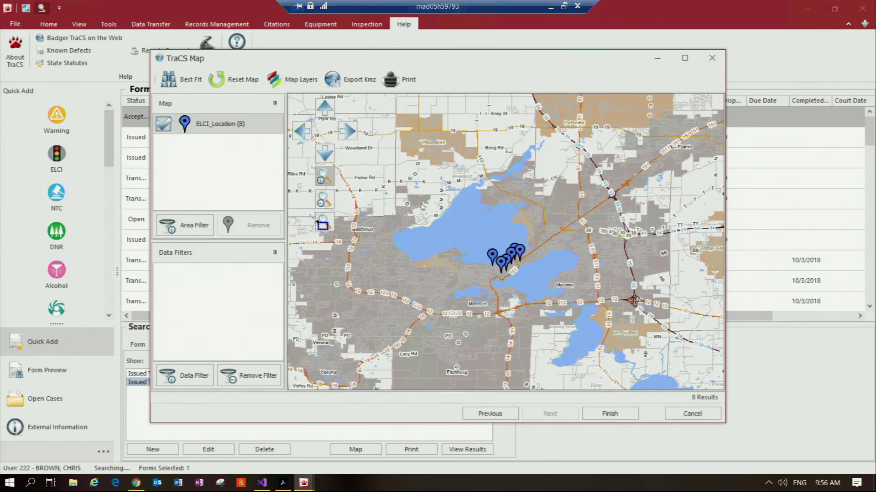
drag(459, 303, 455, 241)
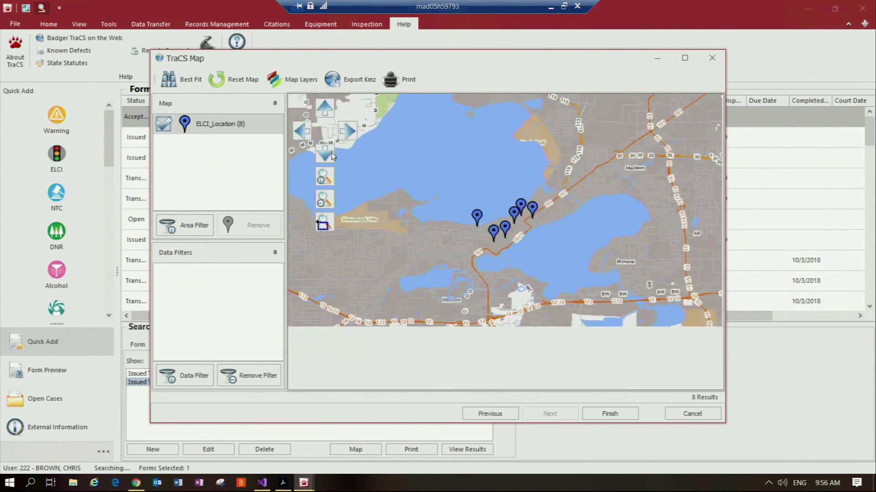
click(325, 183)
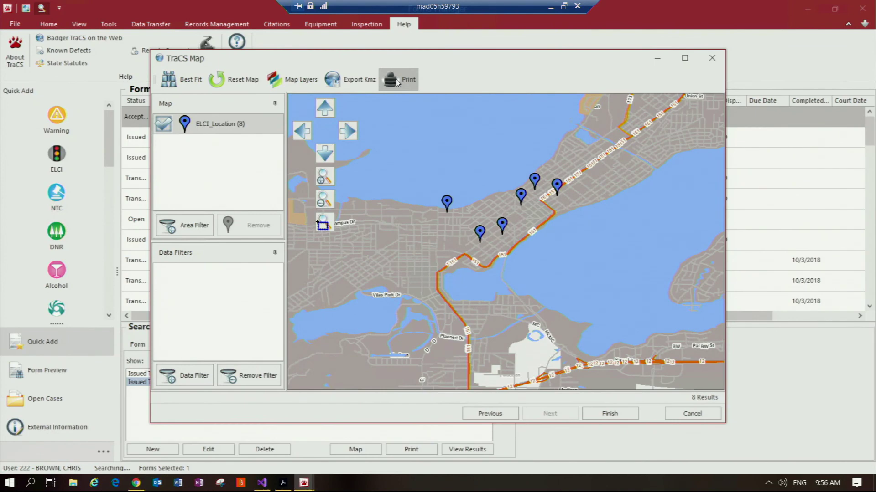
click(448, 202)
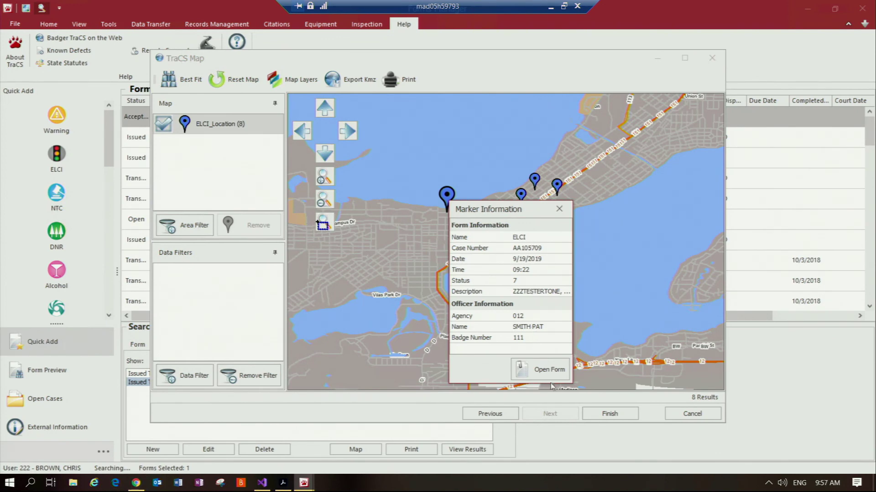
click(547, 370)
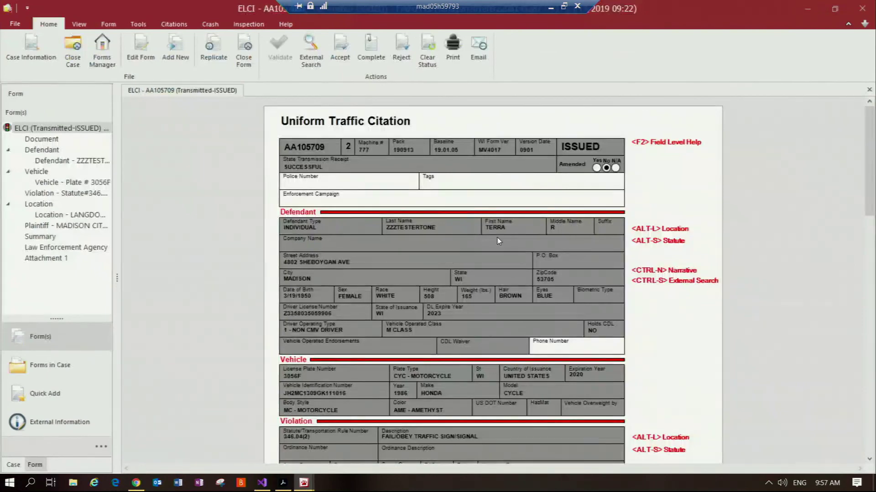
scroll(450, 271, down, 10)
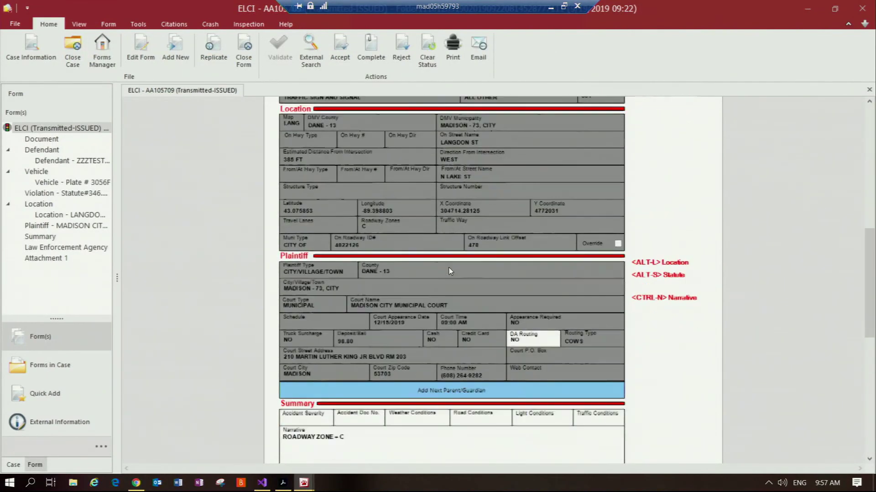
scroll(450, 270, down, 5)
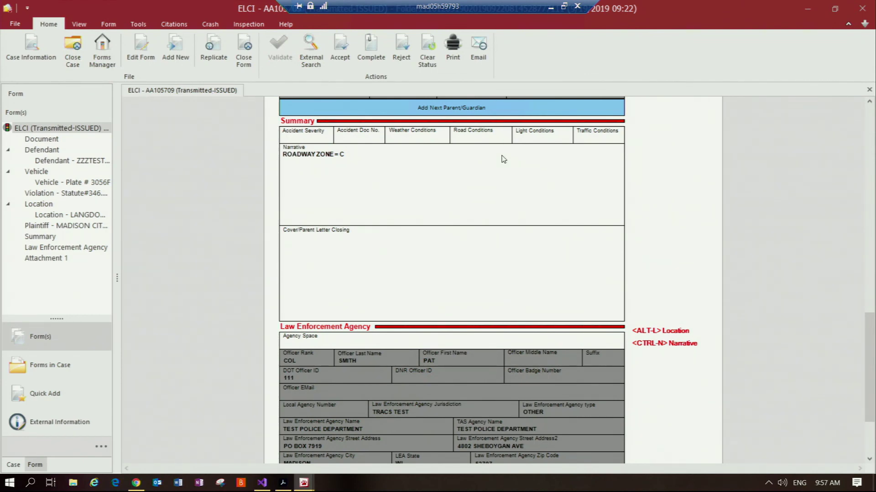
Close the citation case and its marker information, and finish the map to return to the ad hoc queries.
click(75, 53)
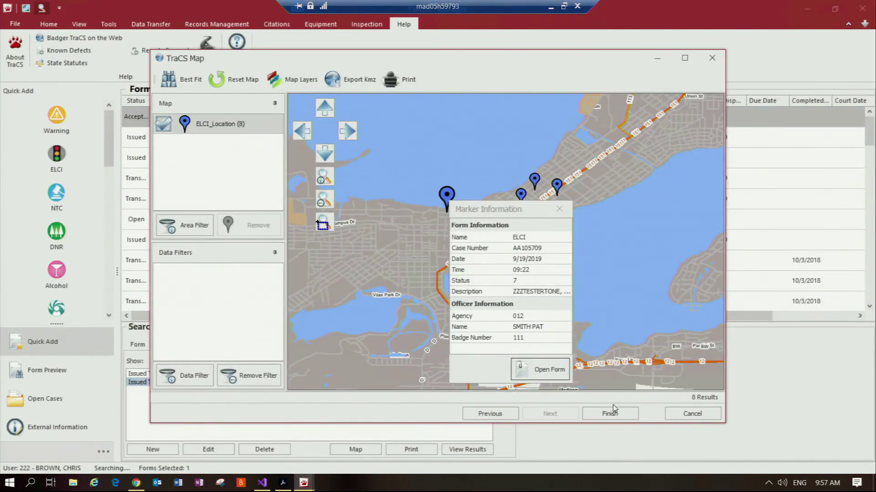
click(559, 209)
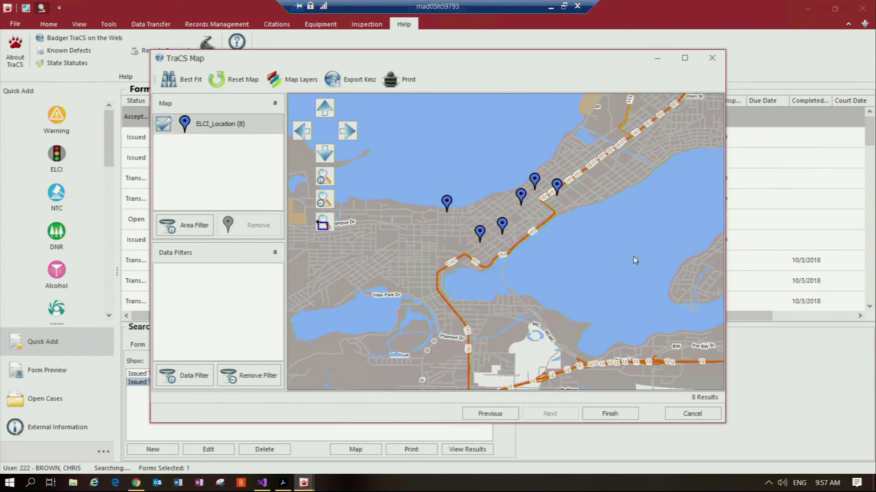
click(610, 413)
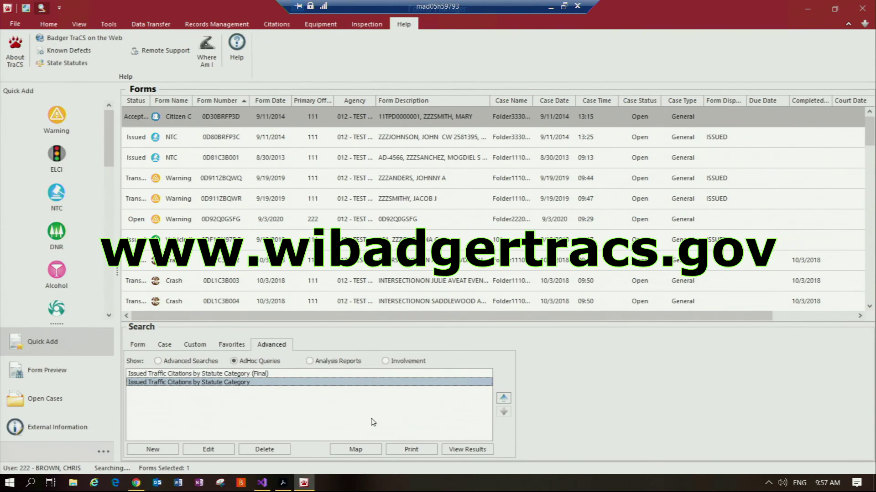
mouse_move(313, 483)
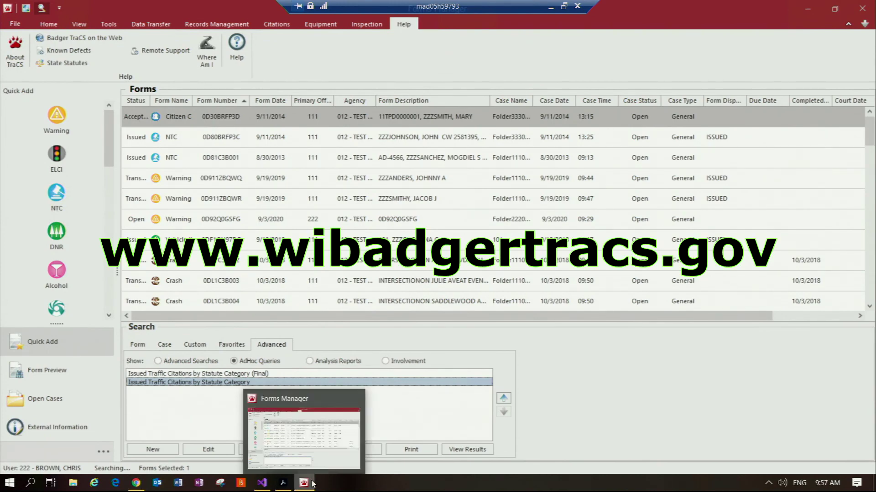